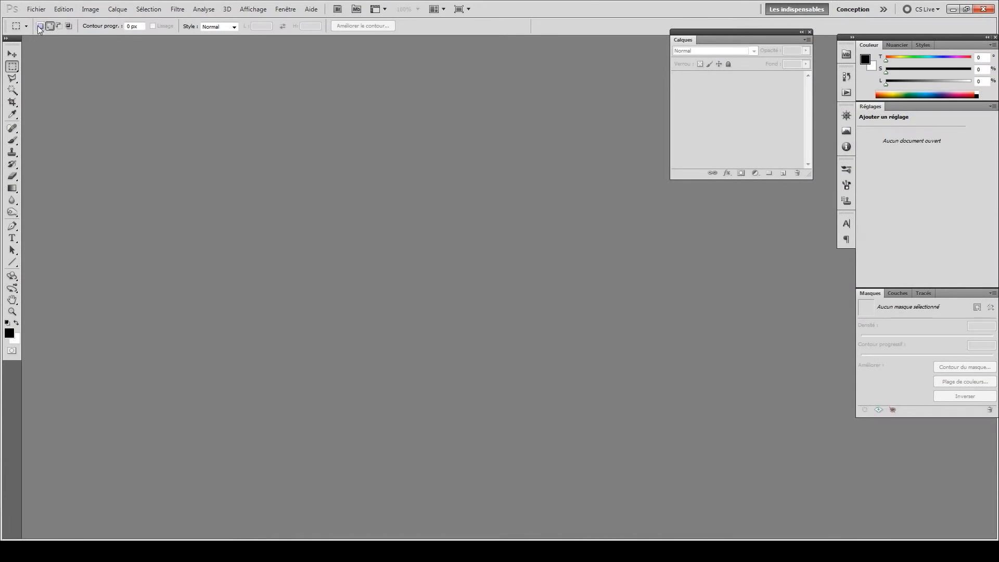
Open the photo P1040992 from the TUTO14_PhotoPolaroid folder
left_click(37, 9)
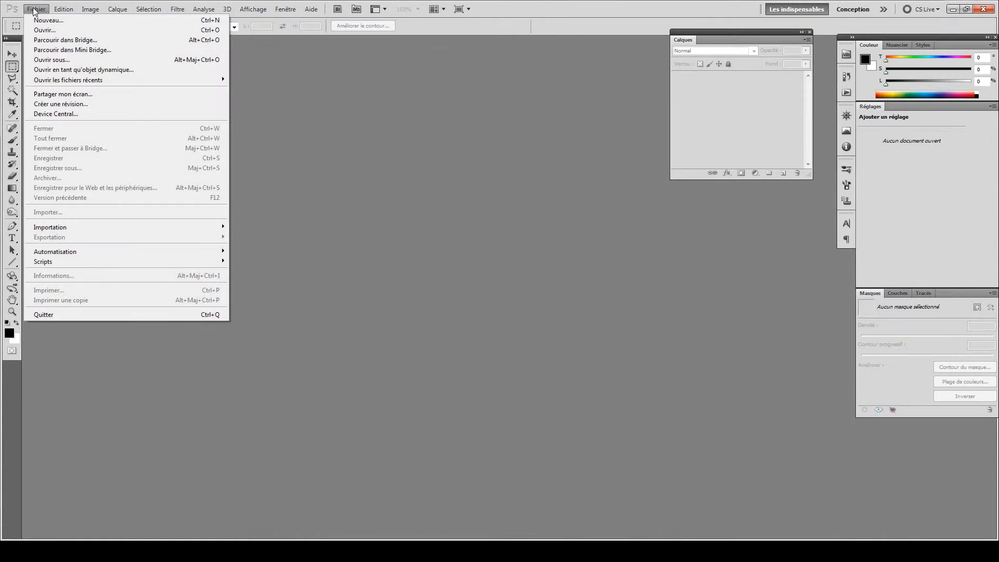
left_click(36, 31)
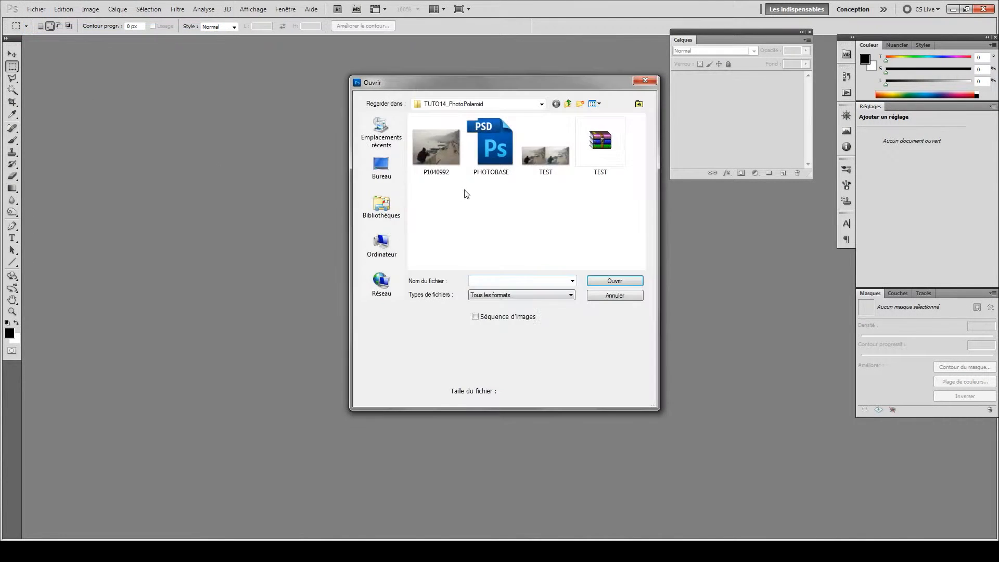
left_click(442, 149)
double_click(442, 149)
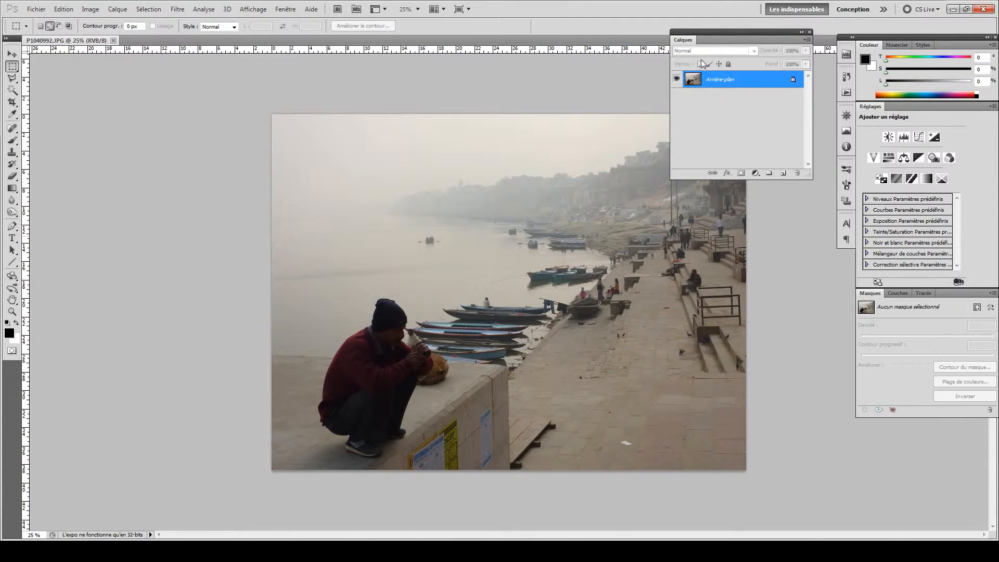
Move the Layers panel off the photo, make it taller, and add a new empty layer above the background
left_click_drag(710, 35, 81, 66)
left_click_drag(182, 211, 174, 504)
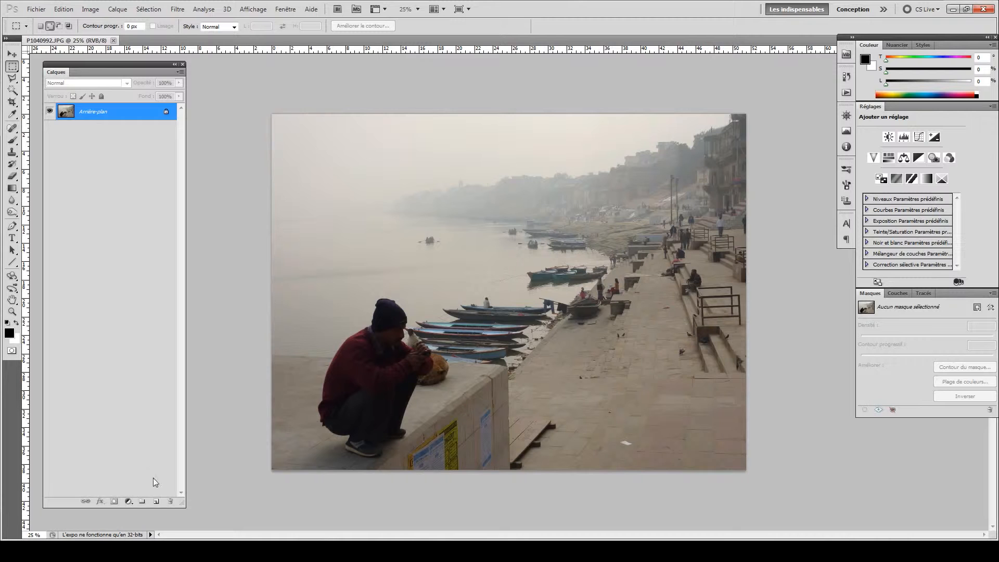
left_click(156, 501)
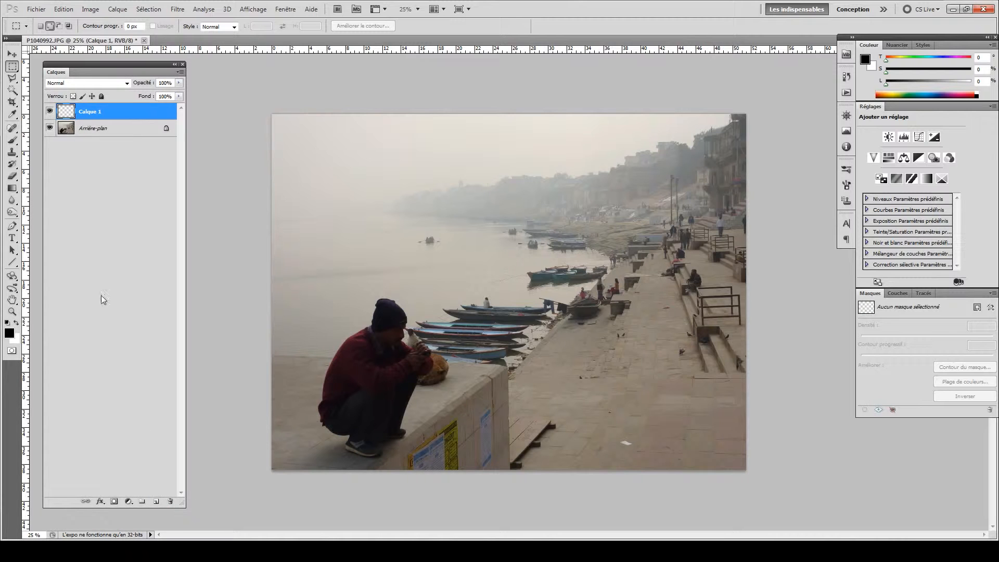
Activate the Brush tool and display the list of installed brush libraries
key("b")
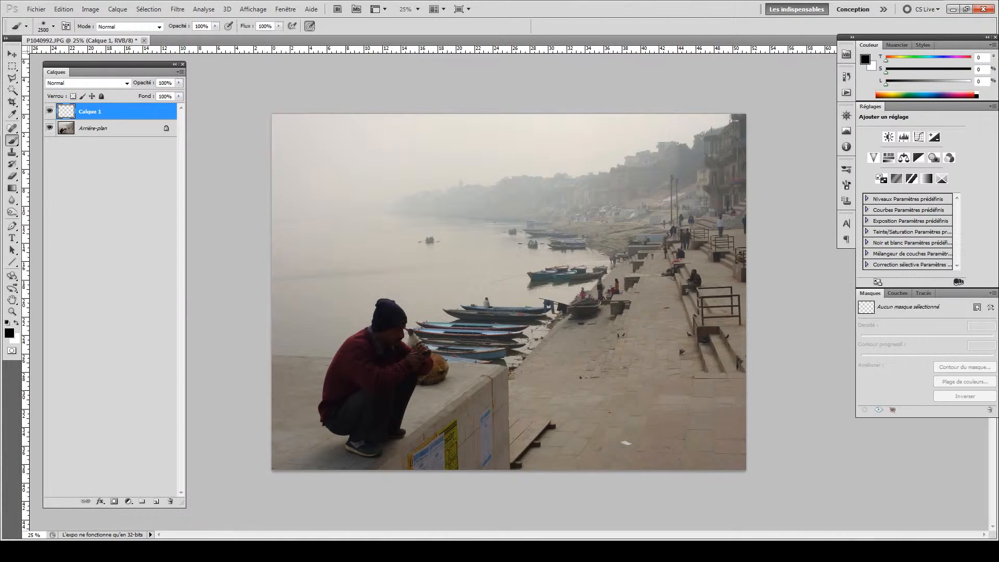
right_click(461, 305)
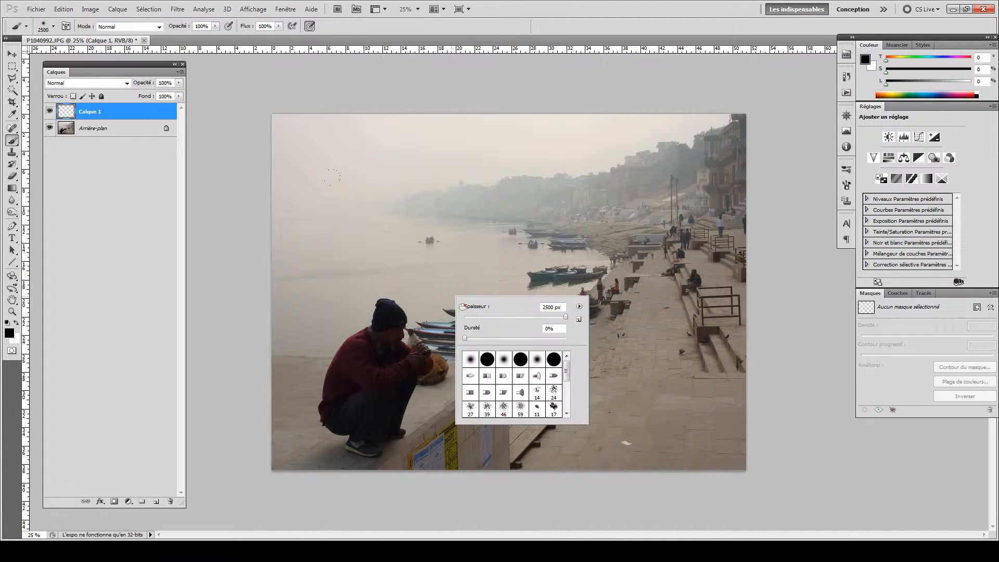
left_click(579, 307)
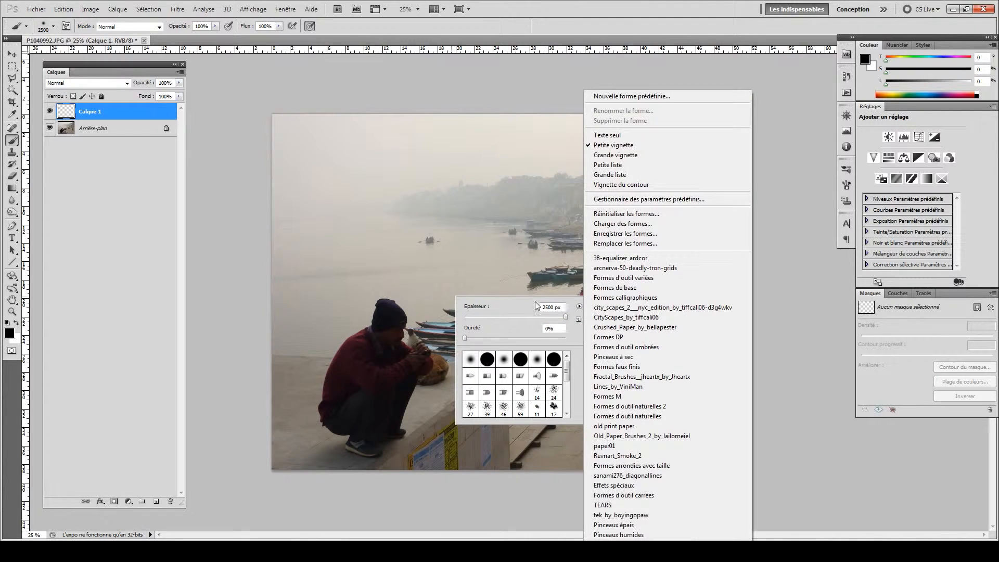
left_click(14, 144)
right_click(537, 214)
left_click(654, 216)
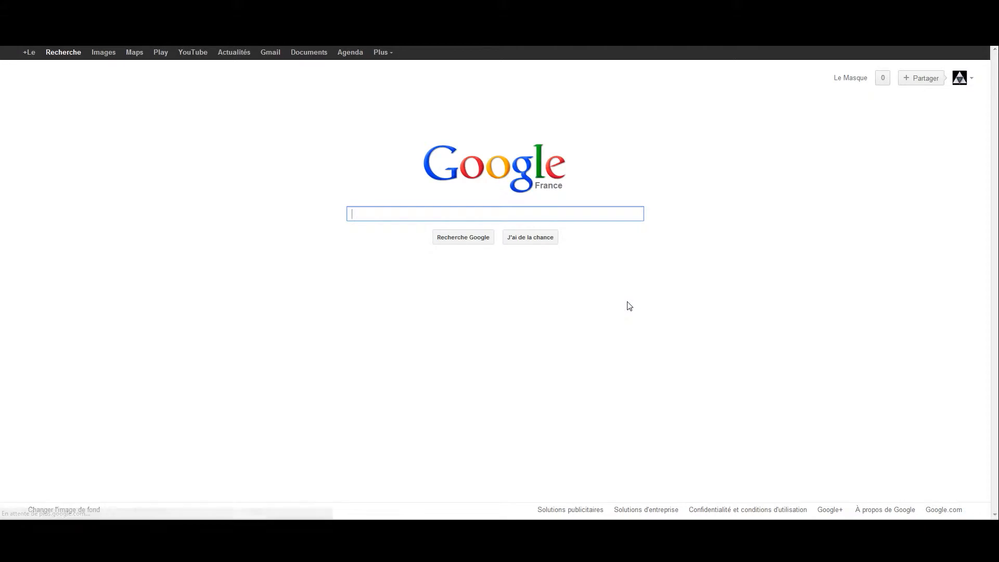
Search Google for "Brush photoshop" and open the brush-photoshop.fr and Brusheezy results in separate tabs
type("Brush photoshop")
key("Return")
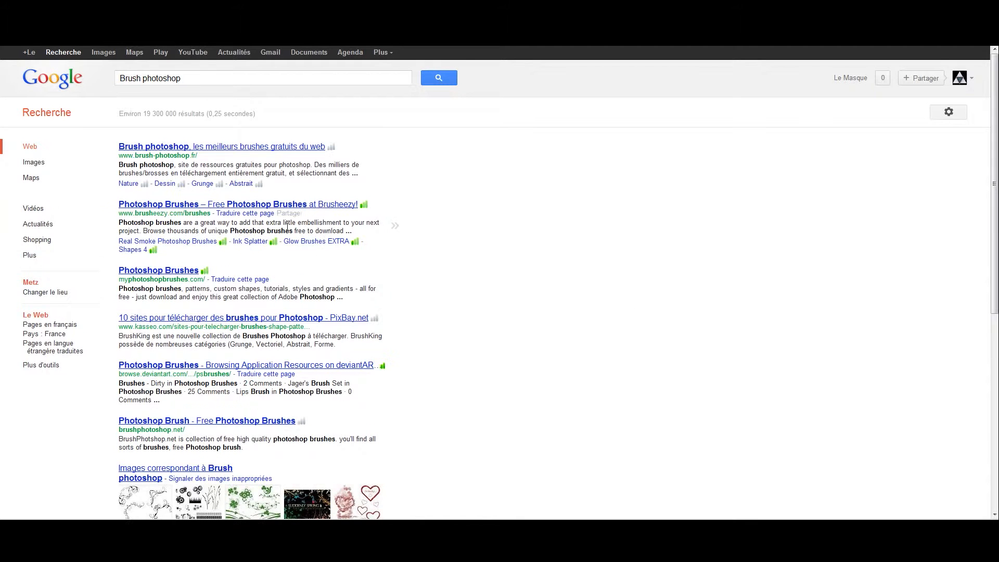
middle_click(262, 147)
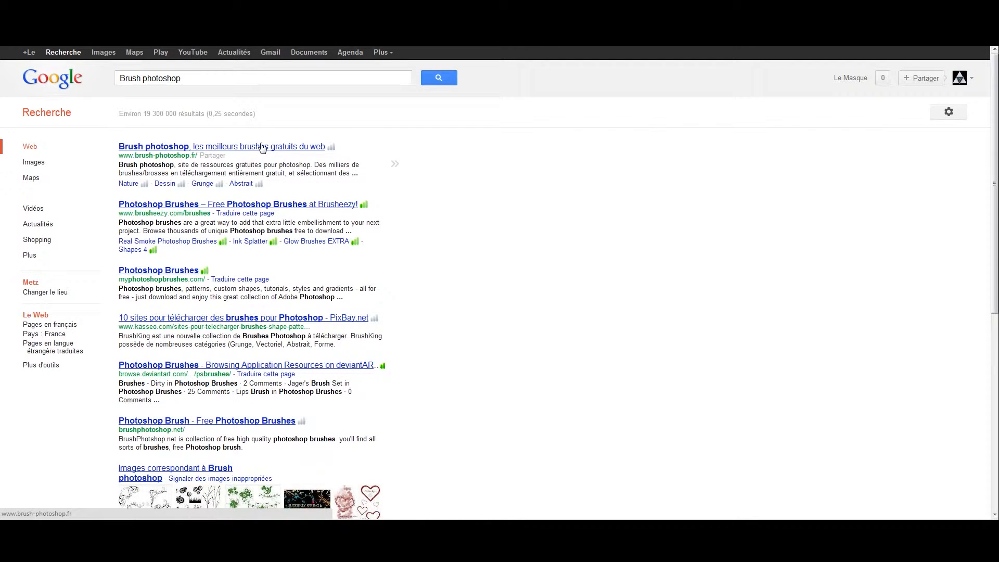
middle_click(262, 204)
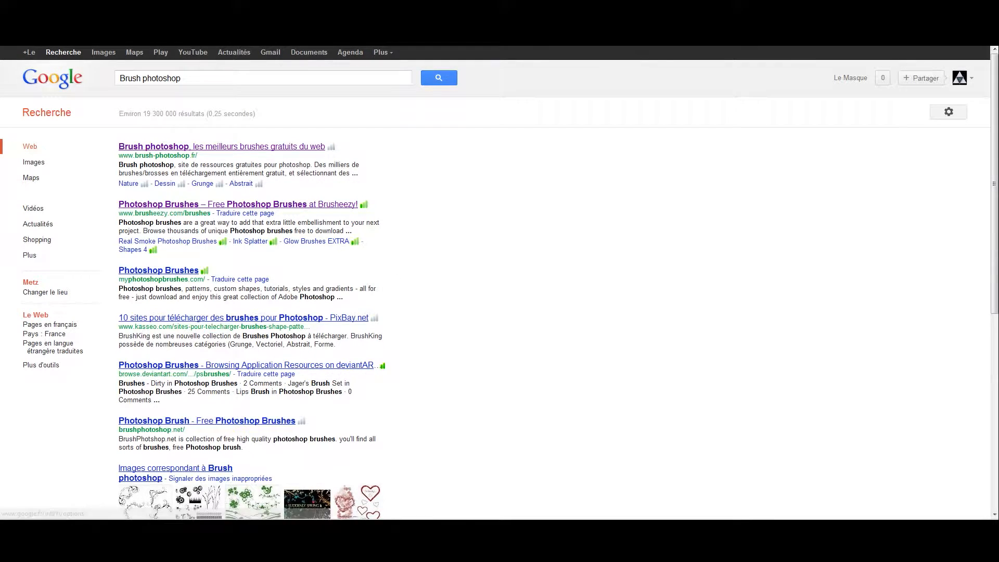
Examine the free brush sets offered on the brush-photoshop.fr and Brusheezy gallery pages
key("ctrl+Tab")
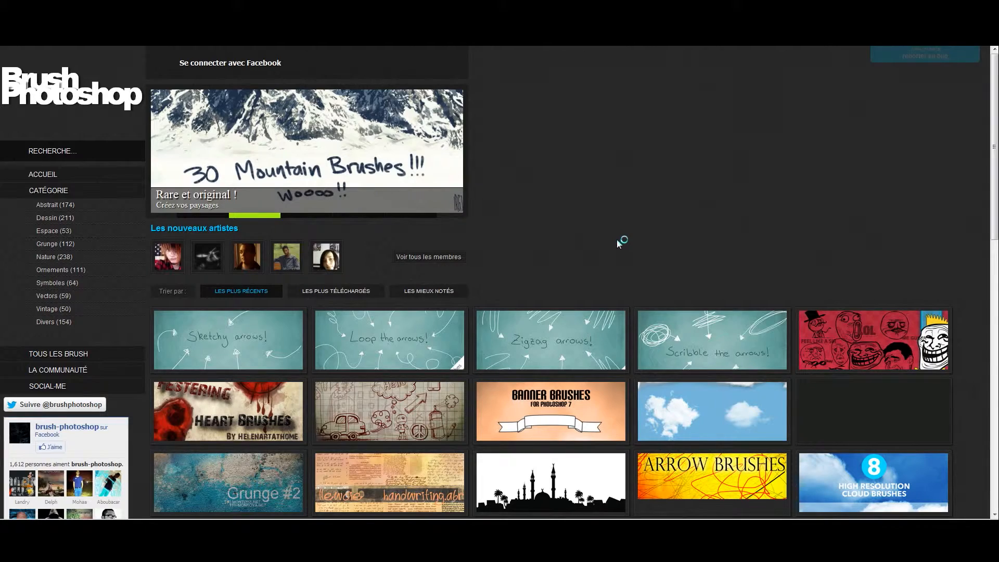
scroll(617, 239, "down", 1)
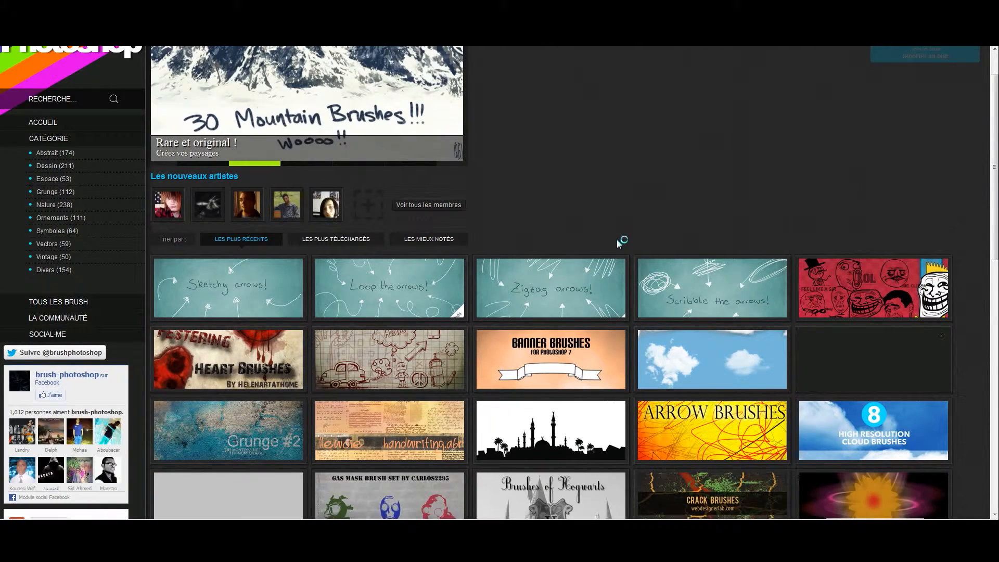
scroll(616, 239, "down", 3)
scroll(617, 243, "down", 1)
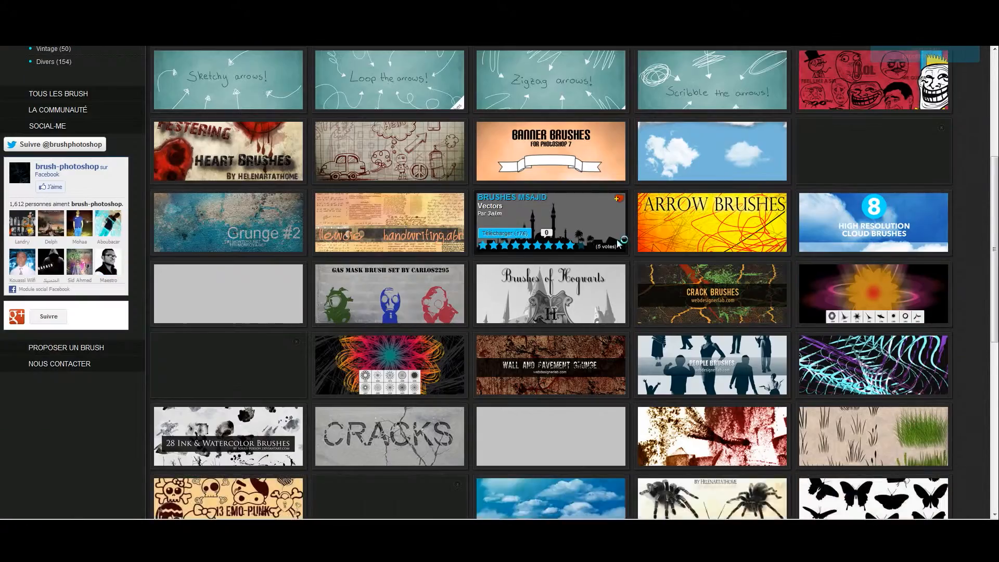
scroll(619, 244, "down", 2)
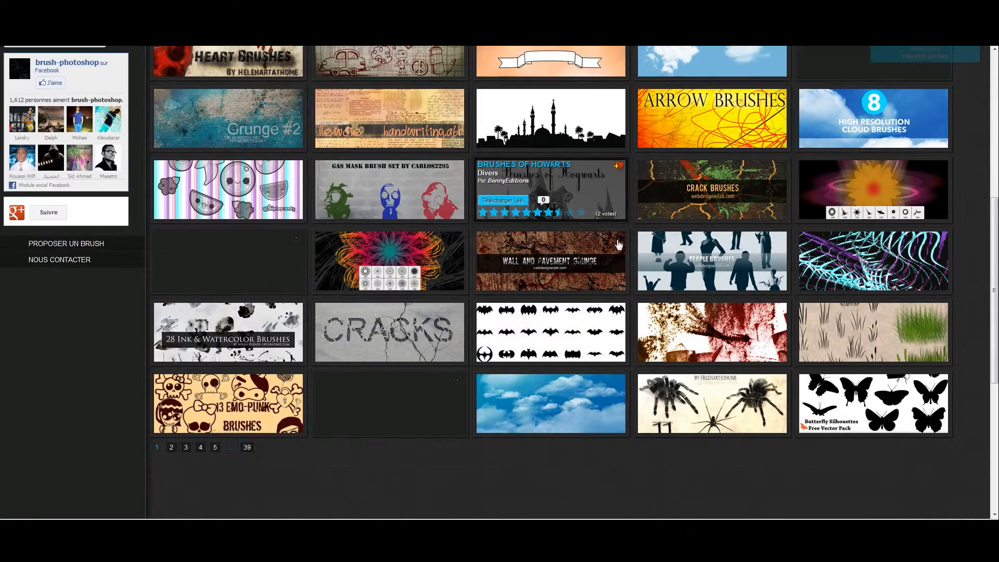
scroll(617, 241, "down", 1)
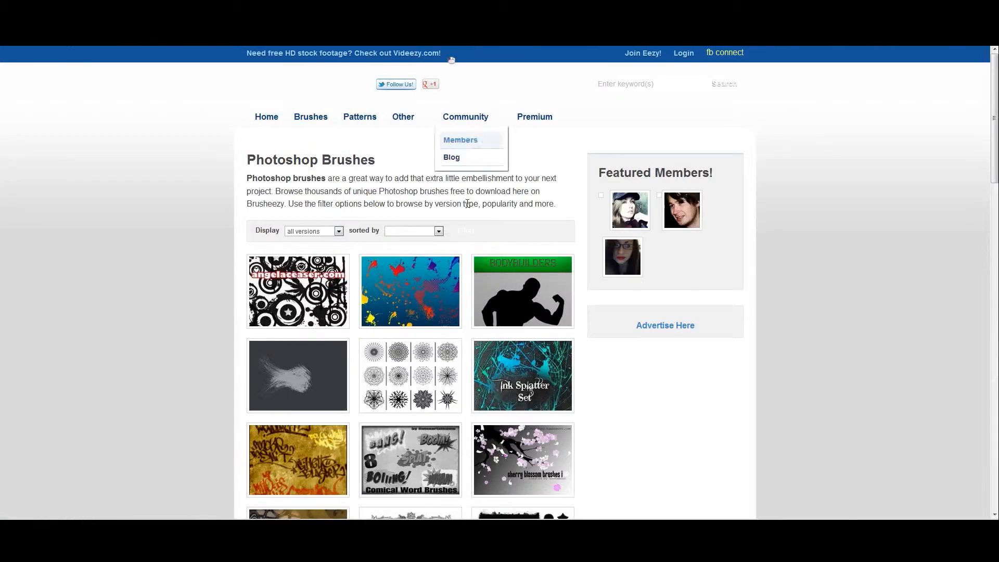
scroll(505, 356, "down", 3)
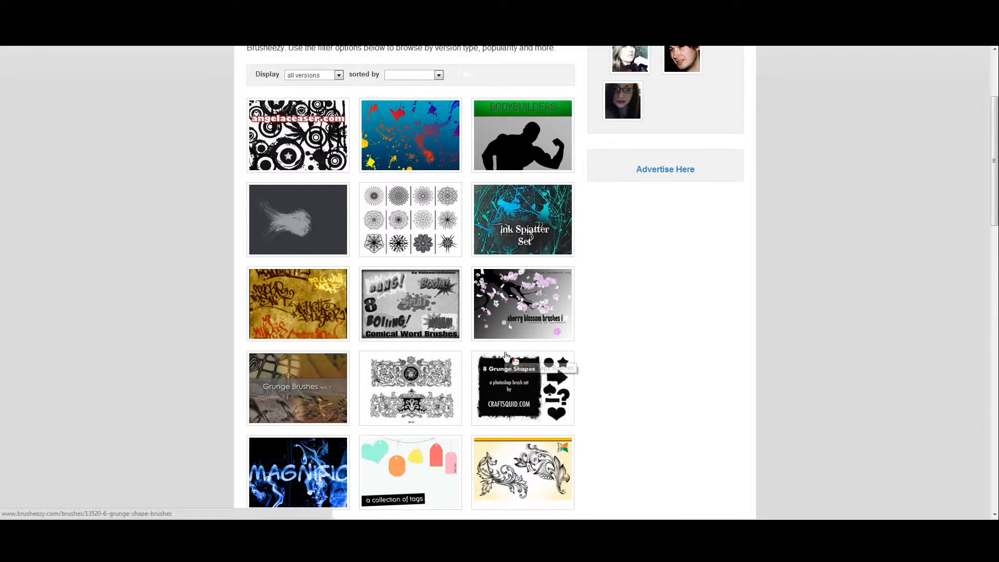
scroll(504, 355, "down", 7)
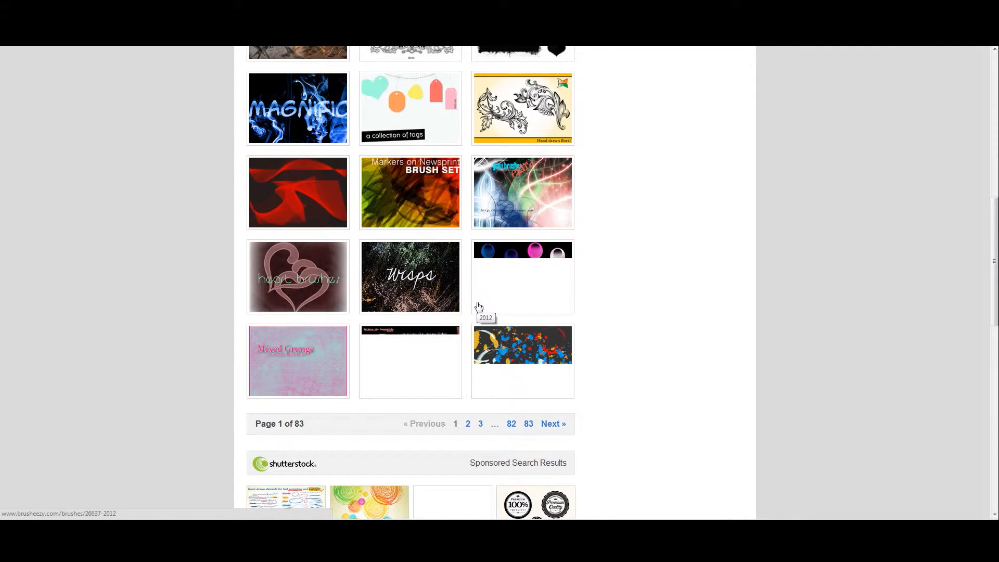
scroll(479, 307, "down", 1)
Return to Photoshop and load the paper01 brush library, replacing the current brushes
left_click(470, 372)
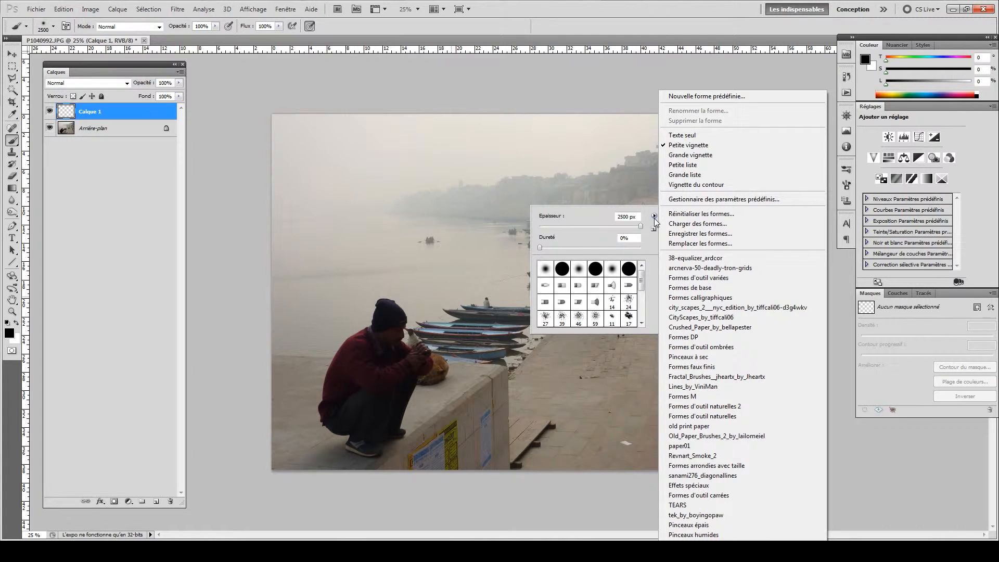
left_click(679, 446)
left_click(456, 206)
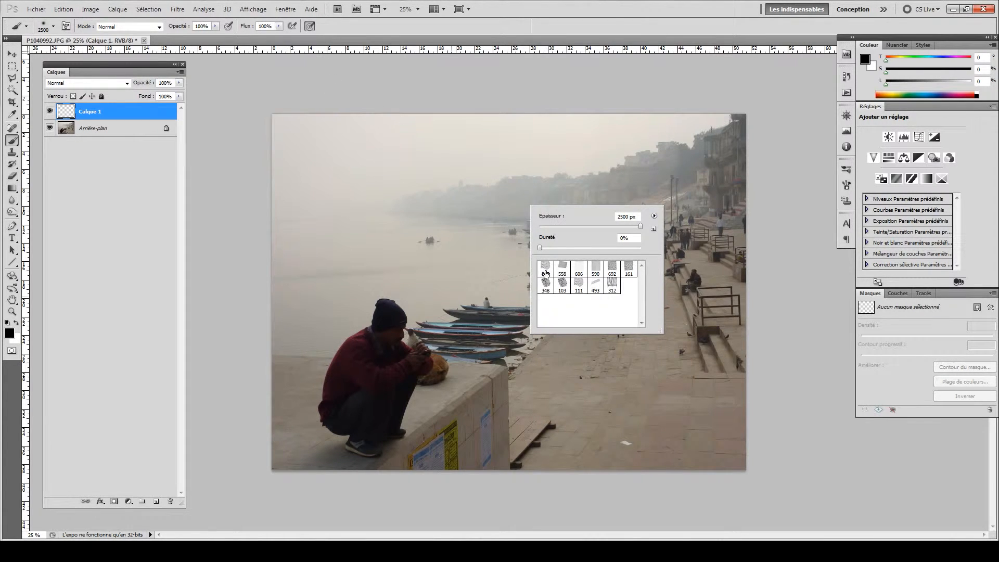
Stamp the 803 crumpled-paper brush at 1242 px over the photo's upper-left corner
left_click(545, 272)
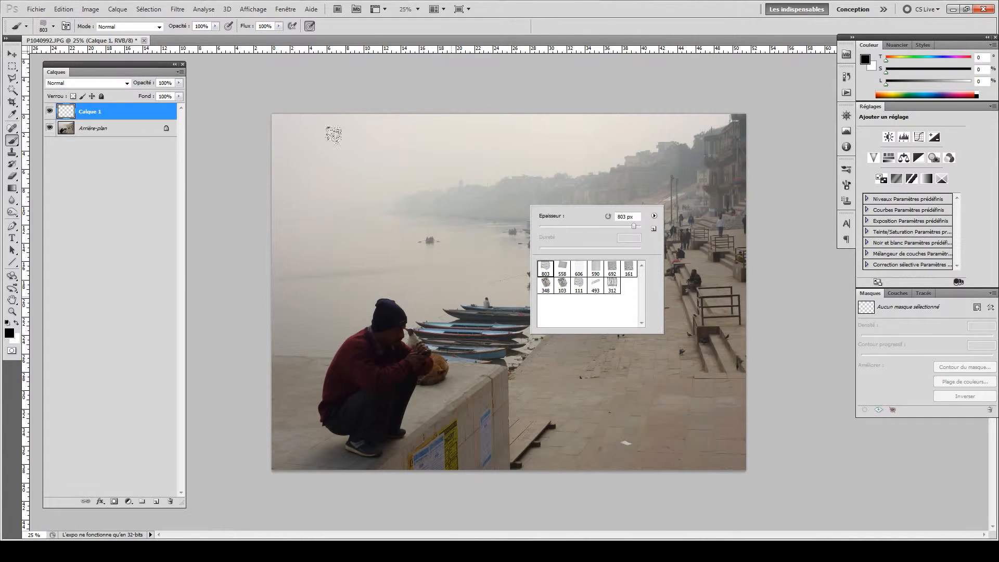
left_click_drag(636, 227, 639, 227)
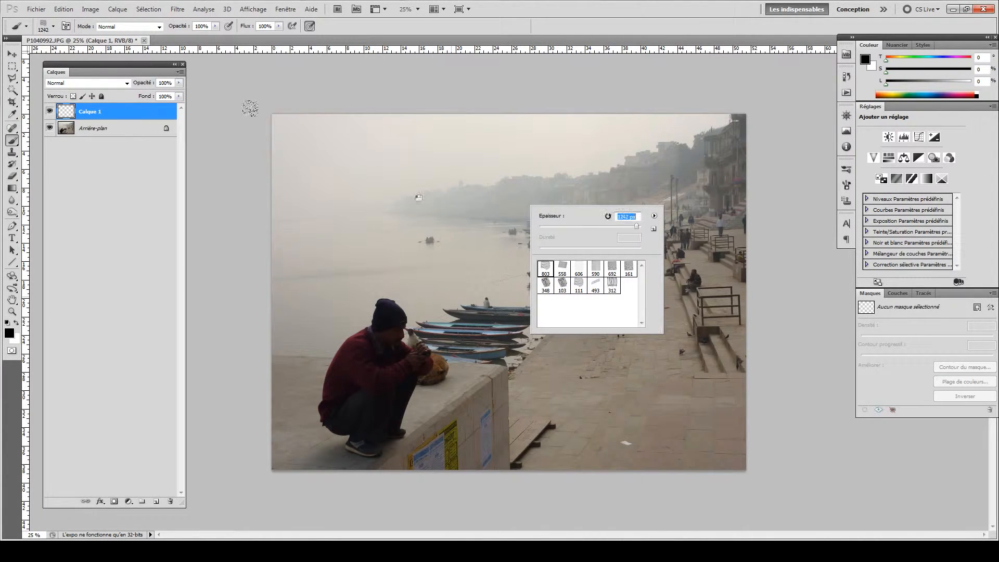
left_click(279, 121)
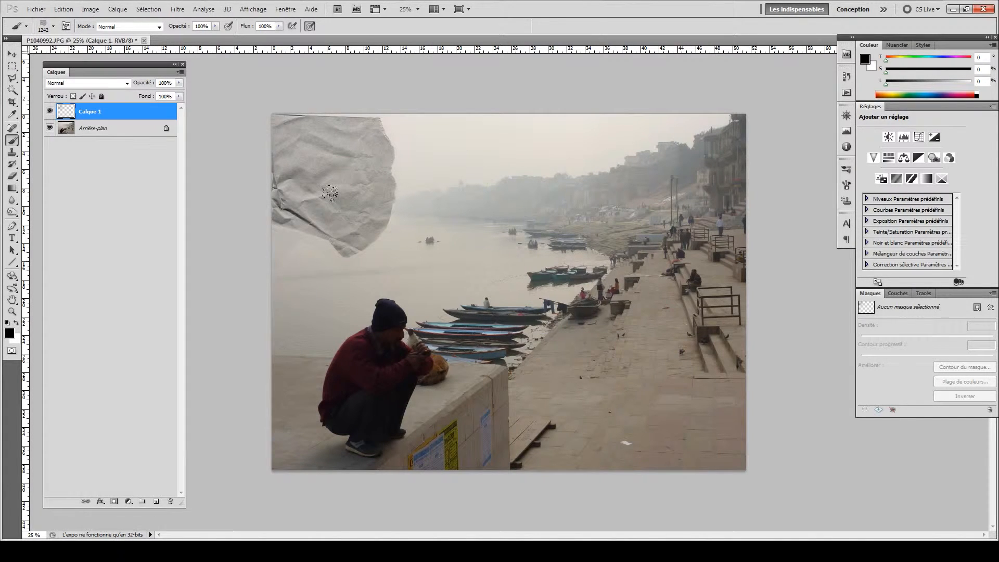
Add another empty layer and replace the current brushes with the Old_Paper_Brushes_2_by_lailomeiel library
right_click(424, 237)
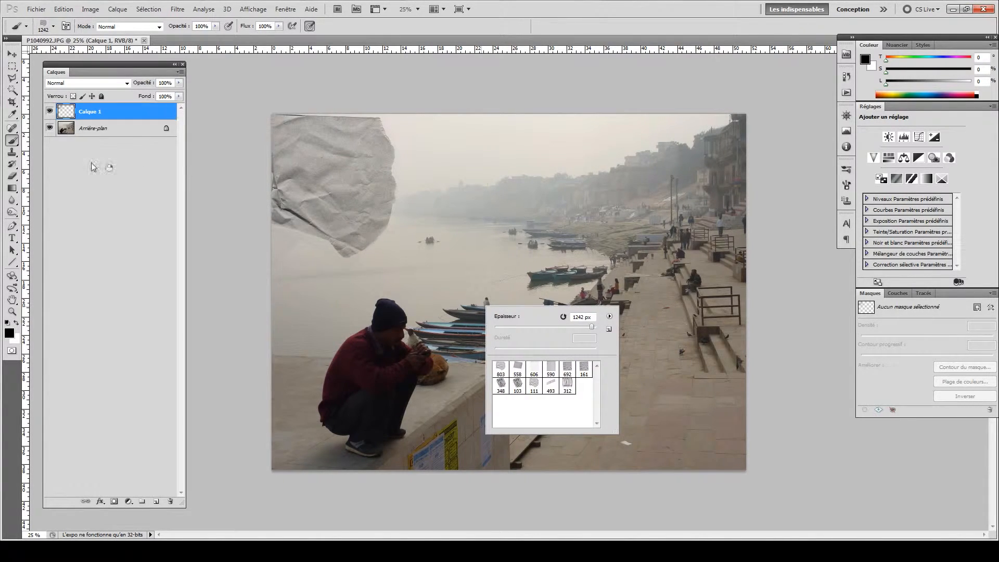
left_click(156, 502)
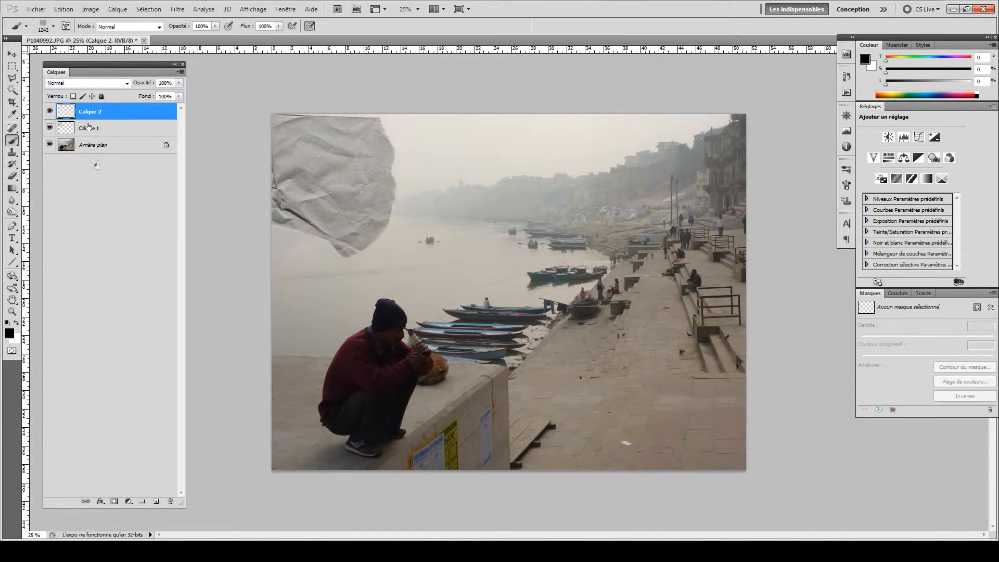
right_click(485, 197)
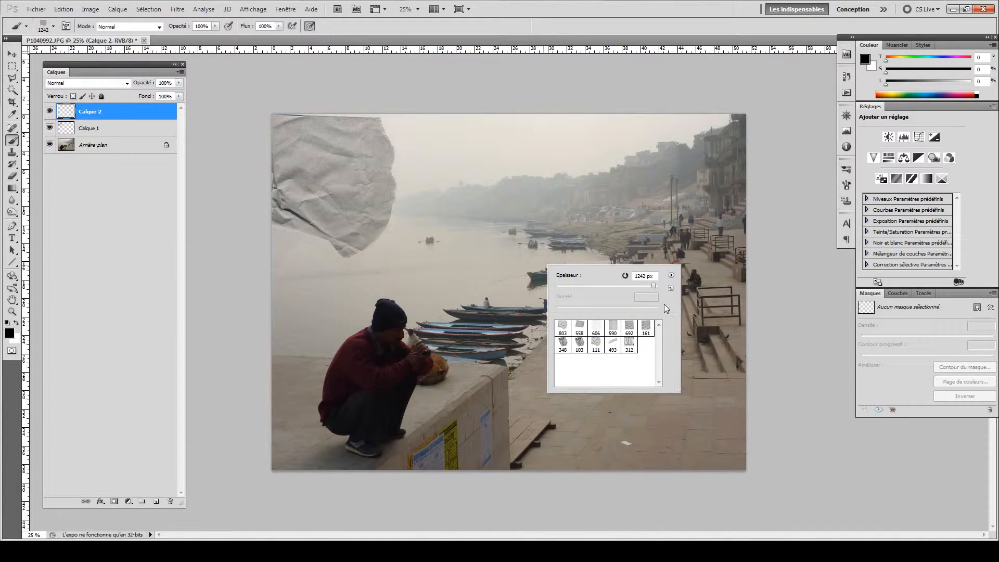
left_click(672, 276)
left_click(712, 436)
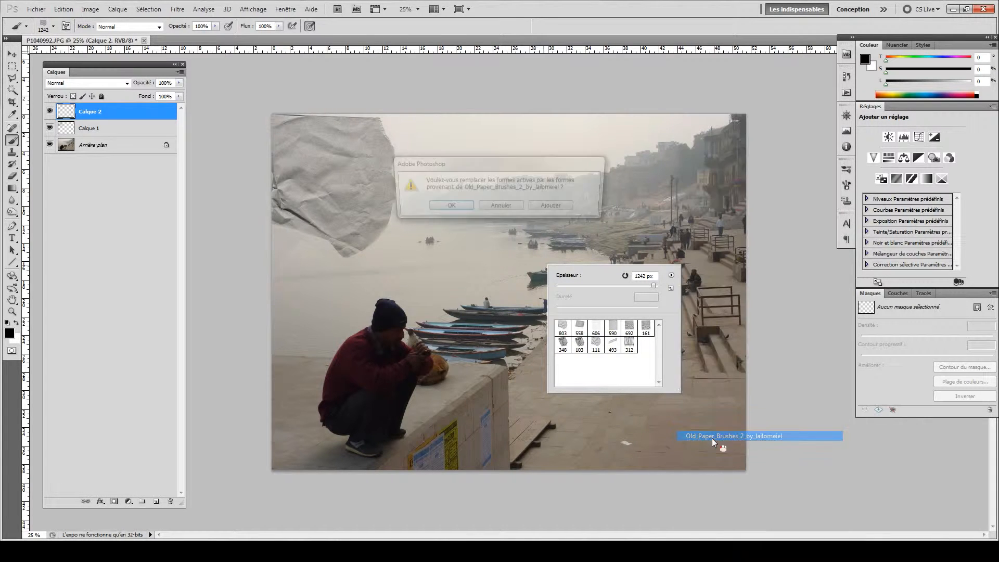
left_click(460, 211)
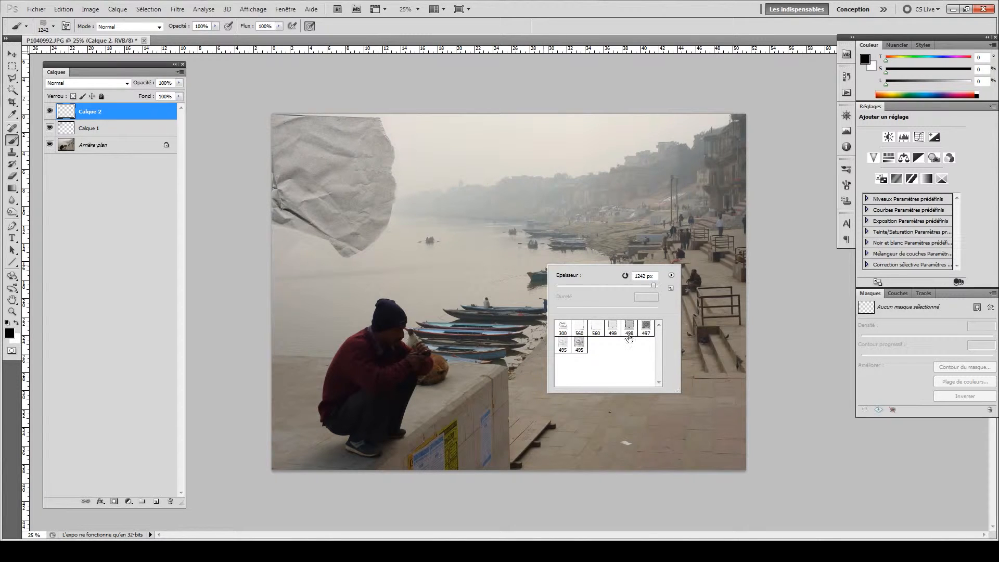
Stamp the first 560 old-paper brush at 1871 px along the photo's lower-right edges
left_click(578, 329)
key("Return")
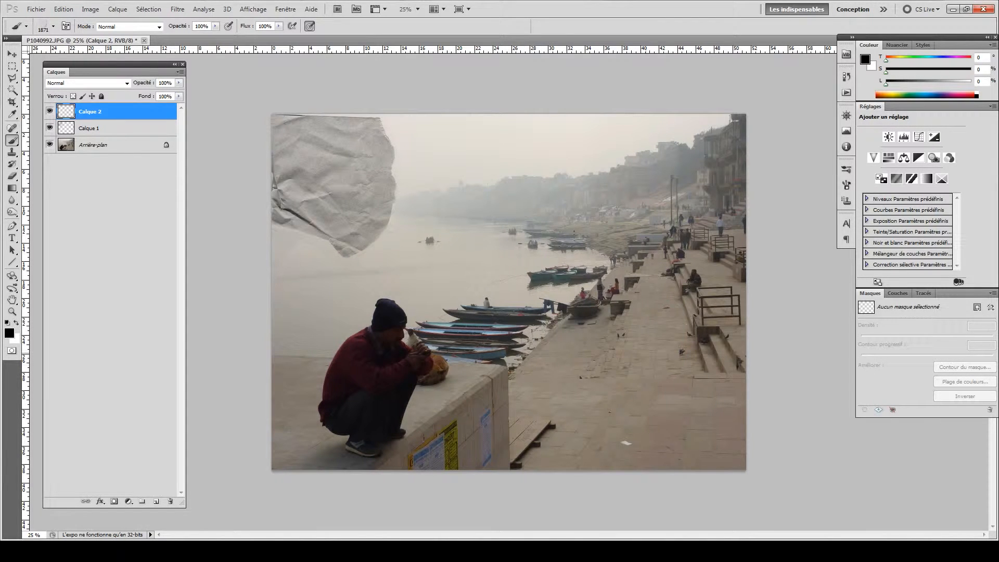
right_click(556, 304)
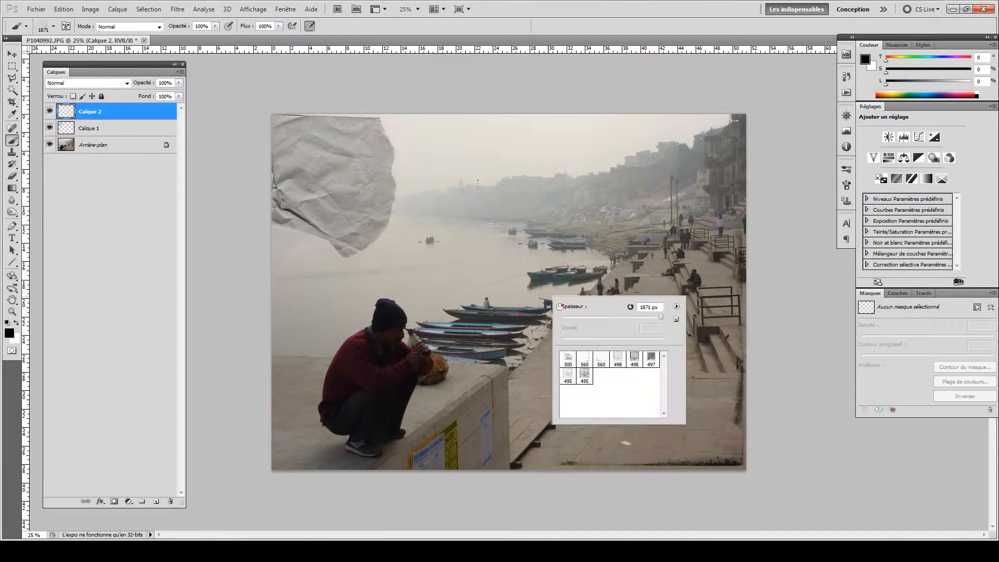
Add a new layer and stamp the second 560 brush on it at 2343 px over the photo's left part
left_click(156, 501)
left_click(156, 501)
right_click(515, 331)
left_click(556, 384)
left_click_drag(612, 346, 622, 346)
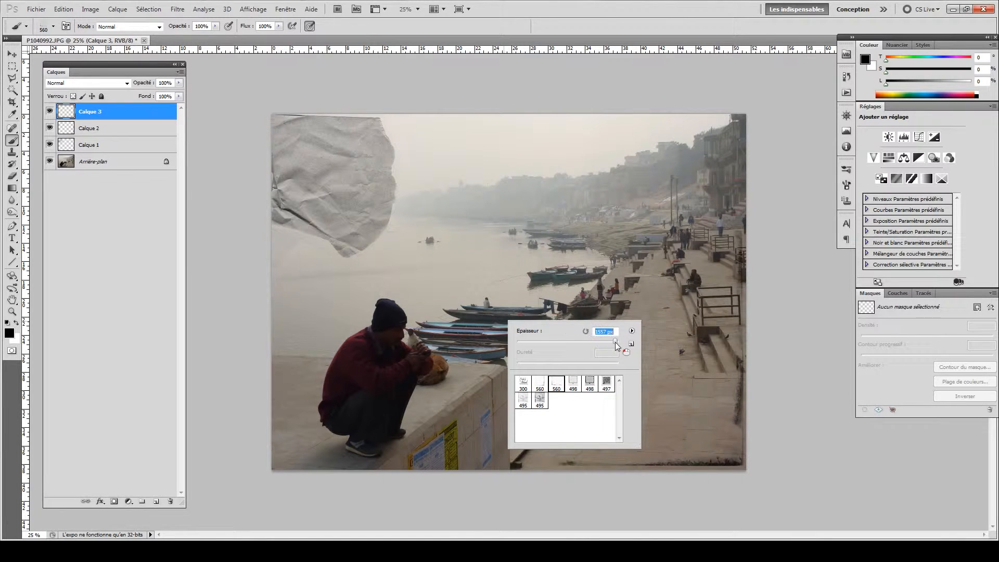
left_click(434, 349)
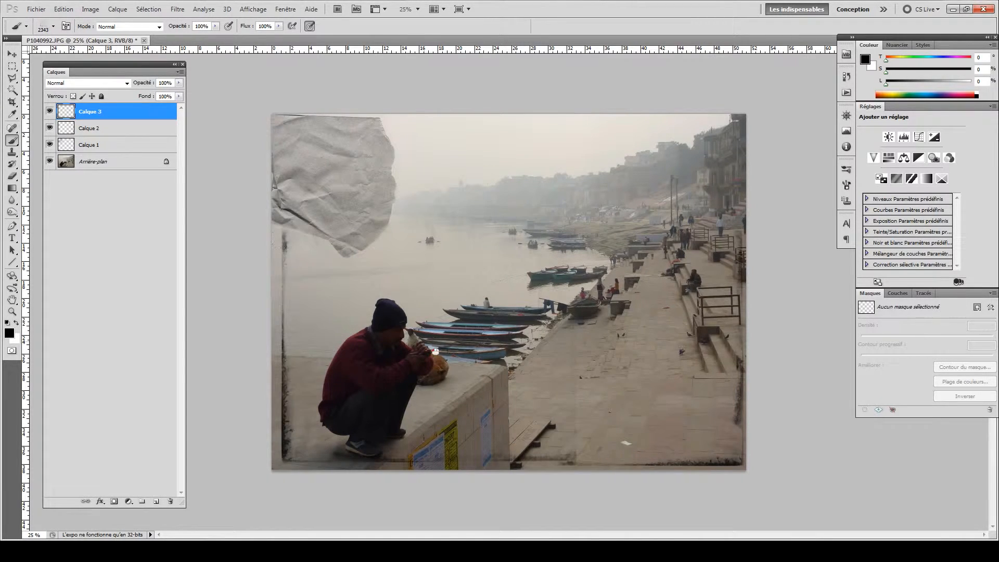
Free-transform the new border stamp, flipping it vertically and moving it up to the photo's upper-left corner
key("v")
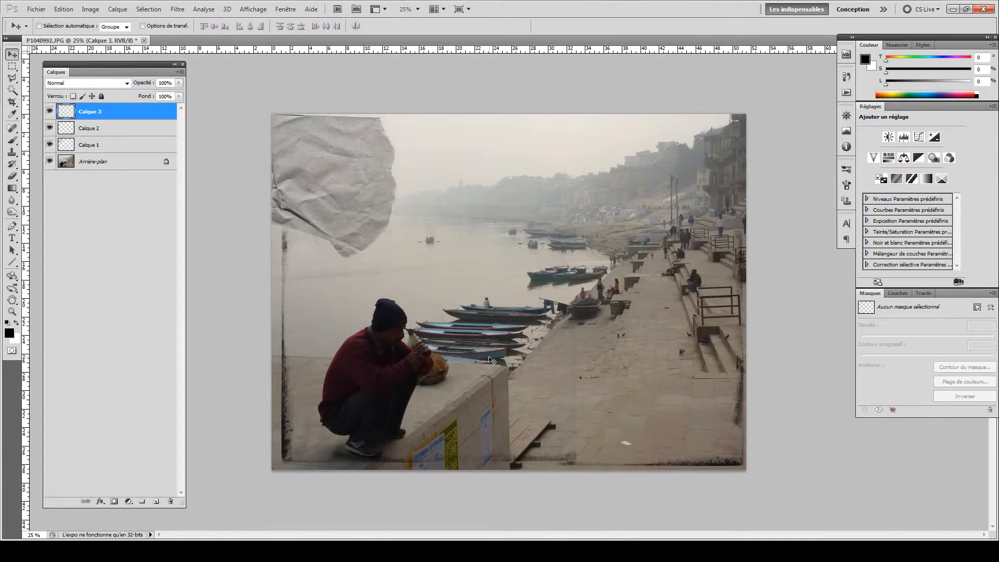
key("ctrl+t")
left_click_drag(567, 247, 569, 484)
left_click_drag(423, 419, 392, 333)
Nudge the flipped border into line with the photo's top and left edges, stretch it to the bottom edge, and apply the transform
key("Right")
key("Right")
key("Down")
key("Down")
key("Right")
key("Right")
key("Down")
key("Left")
key("Up")
left_click_drag(526, 410, 576, 471)
key("Return")
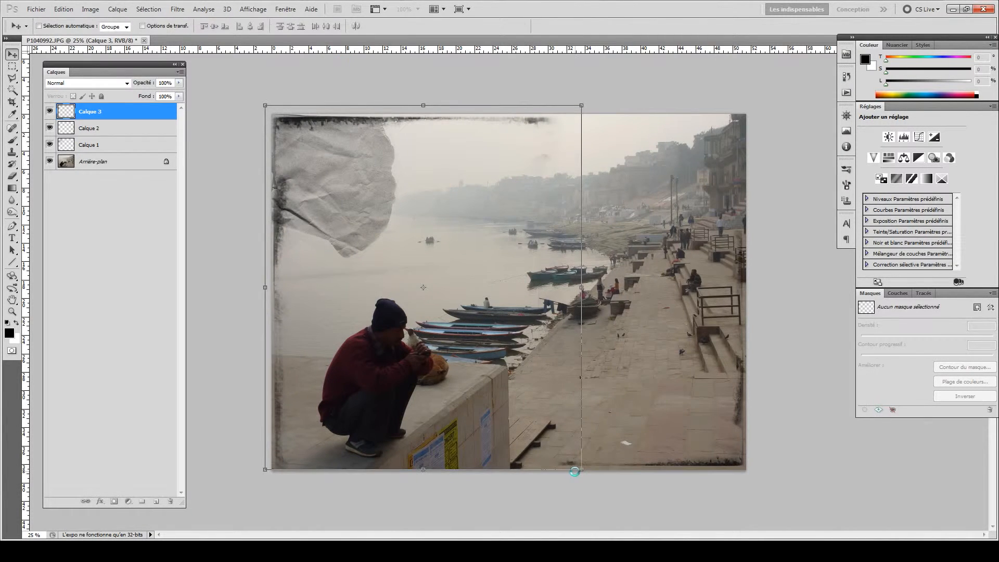
Free-transform the lower-right border stamp on Calque 2, extending its upper-left corner outward, and apply the transform
left_click_drag(120, 144, 115, 139)
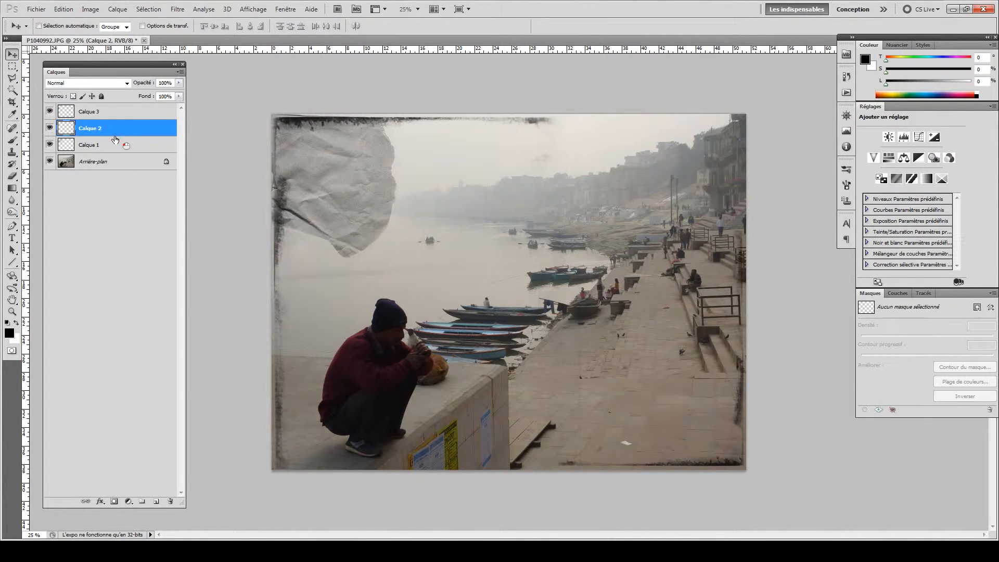
key("ctrl+t")
left_click_drag(538, 230, 476, 187)
key("Return")
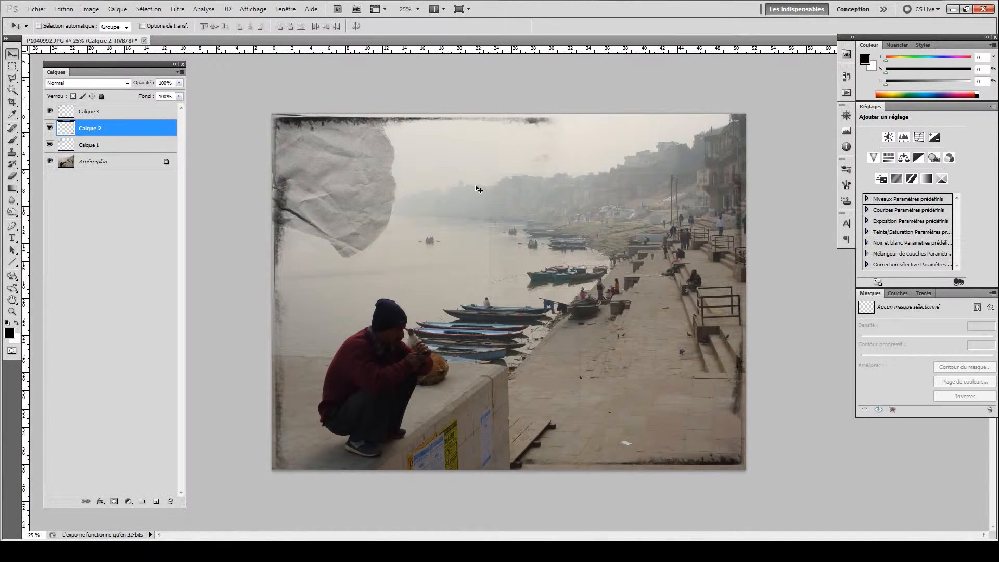
Scale the crumpled-paper stamp on Calque 1 up to about 140.82% from its lower-right corner and apply the transform
left_click_drag(129, 137, 123, 151)
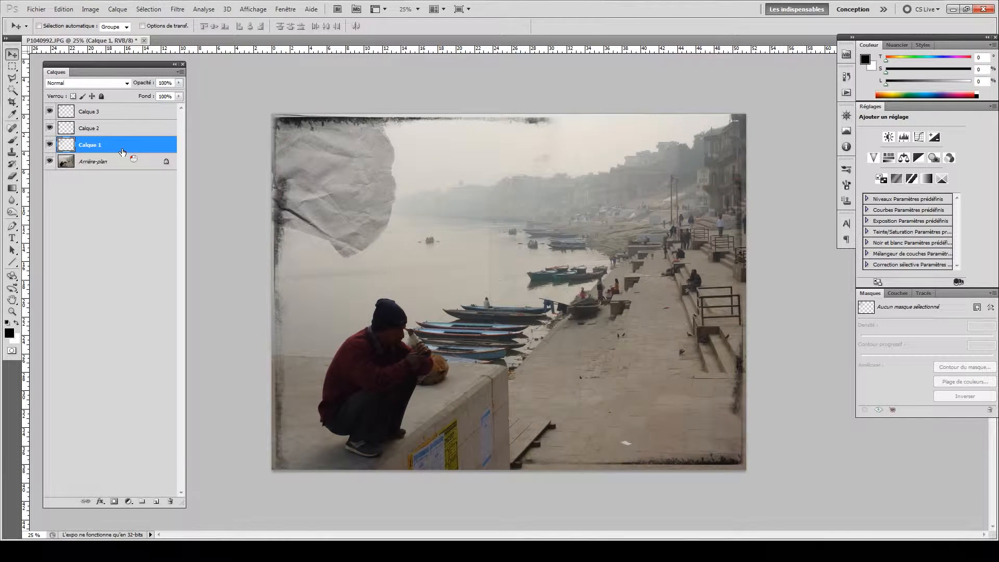
key("ctrl+t")
left_click_drag(402, 269, 453, 333)
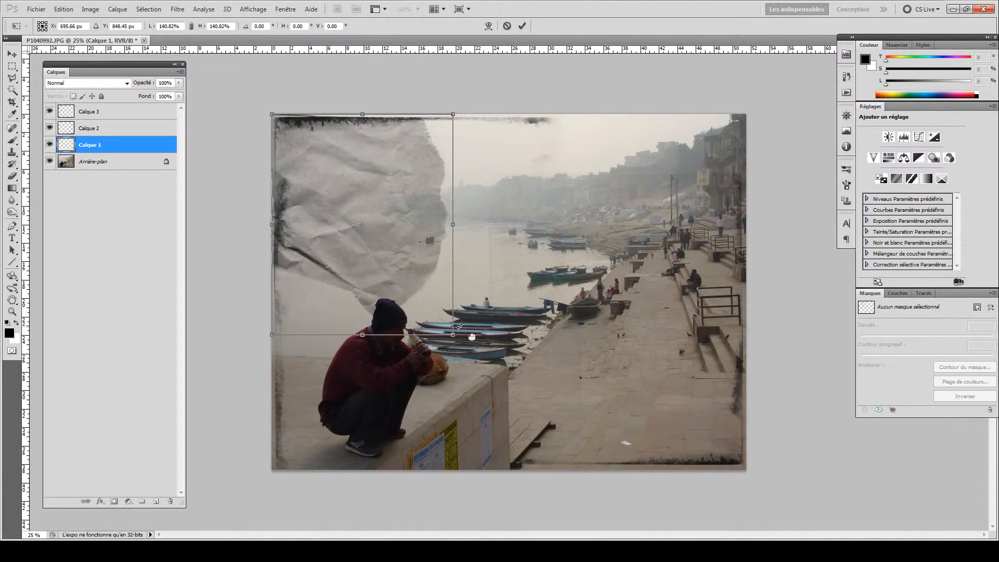
key("Return")
Try several blend modes on the crumpled-paper layer Calque 1 and set it to Incrustation
left_click(98, 84)
left_click(98, 84)
key("Down")
key("Down")
key("Down")
key("Down")
key("Down")
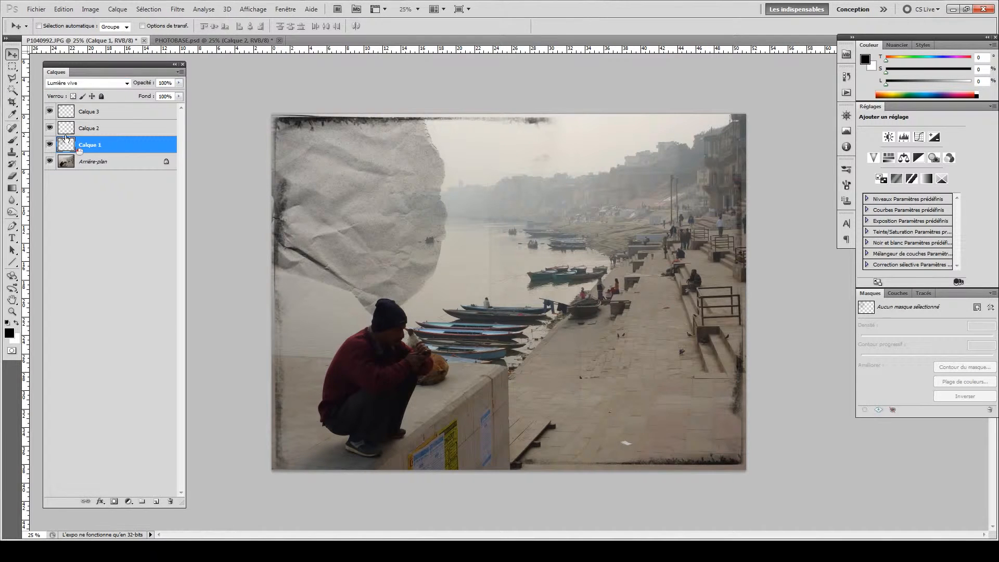
left_click(61, 83)
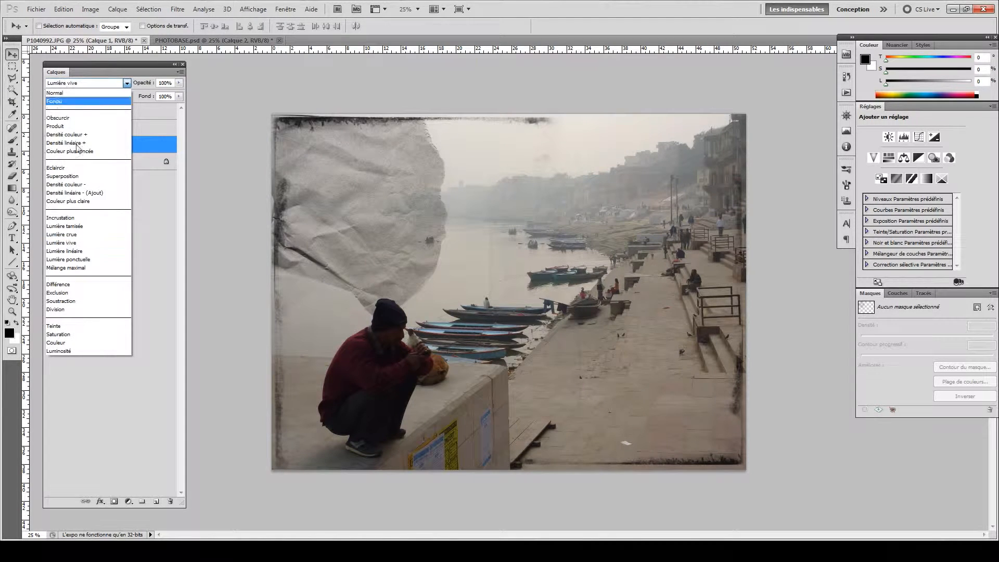
left_click(67, 217)
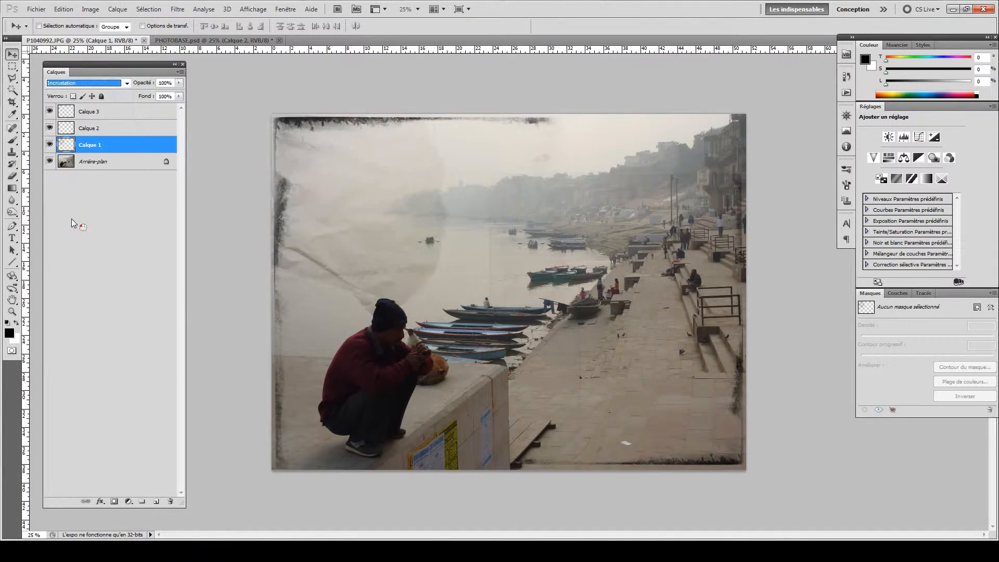
Switch to the Eraser and reset its brush presets to the default set
left_click(421, 289)
key("e")
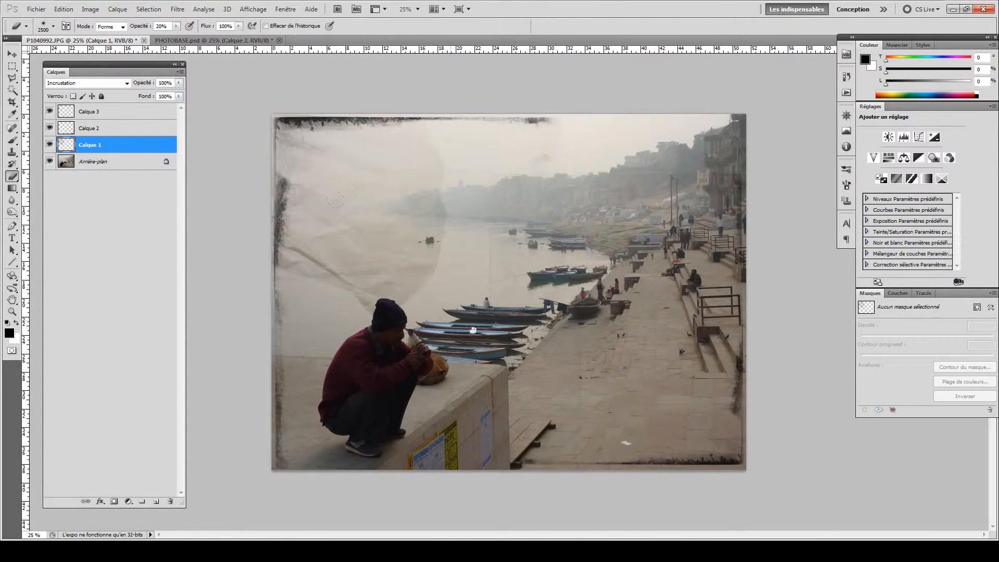
right_click(482, 323)
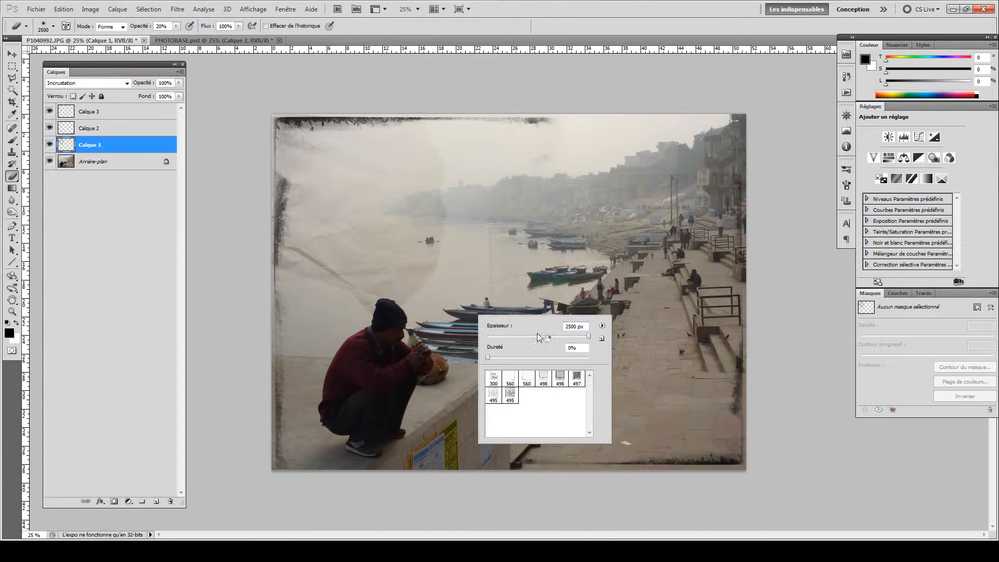
left_click(602, 326)
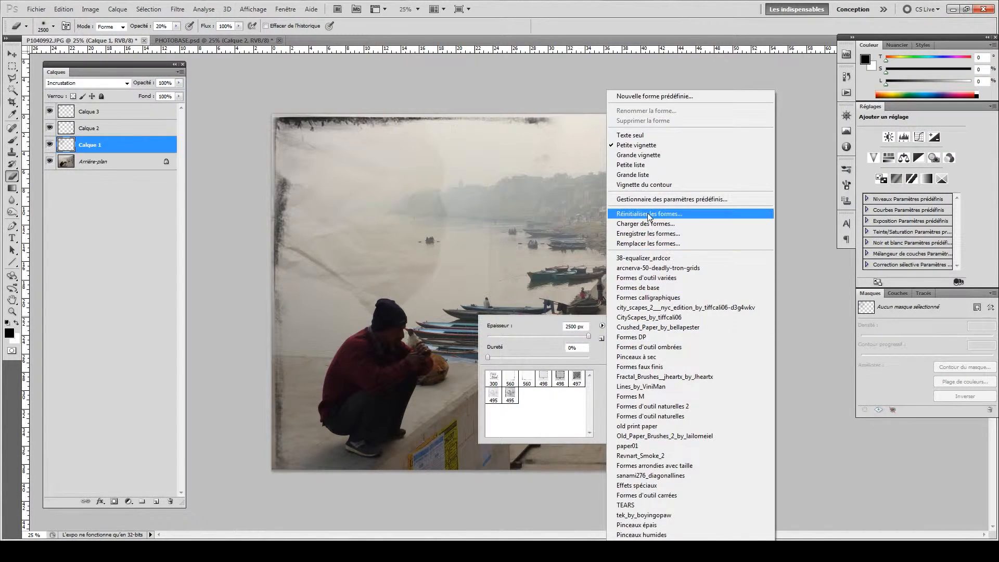
left_click(649, 214)
left_click(432, 207)
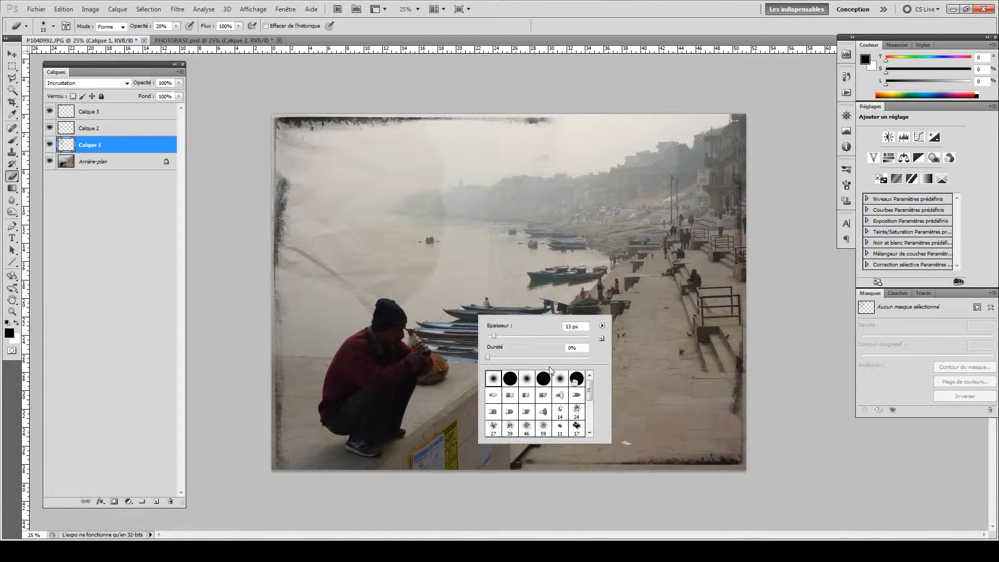
Enlarge the soft eraser to 2028 px and fade out the crumpled paper's hard inner edge on Calque 1
left_click_drag(494, 336, 582, 336)
left_click_drag(583, 336, 587, 337)
left_click(537, 281)
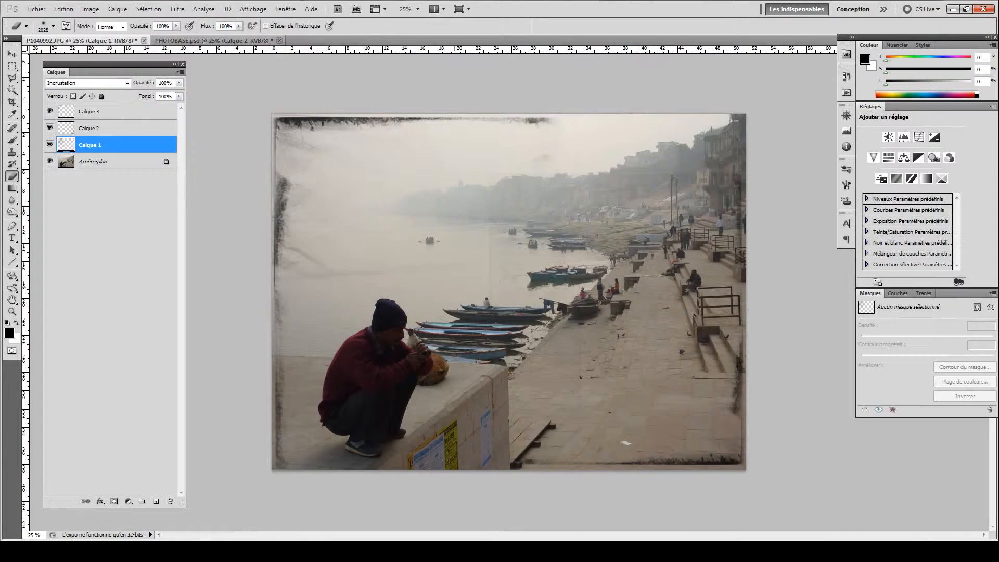
key("b")
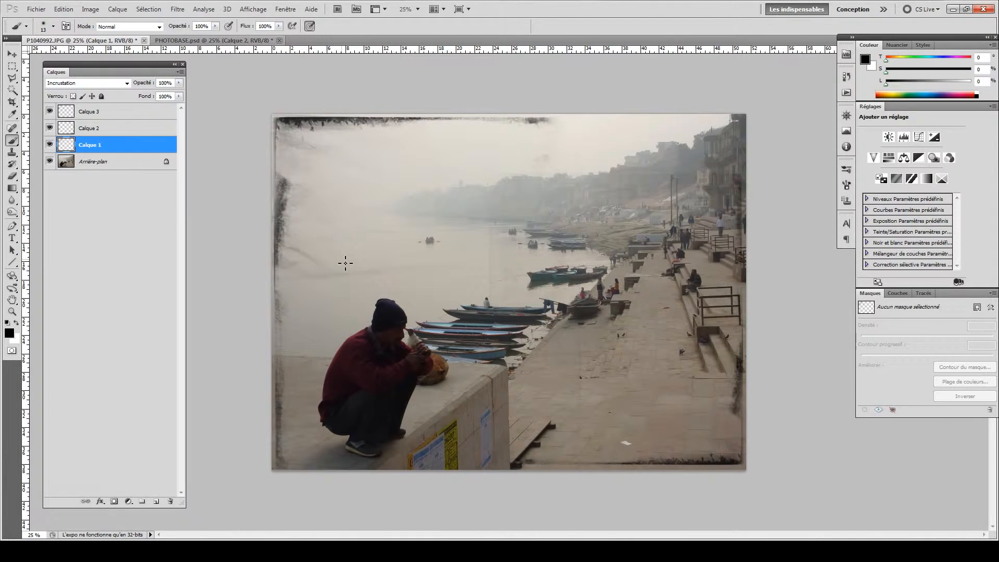
key("v")
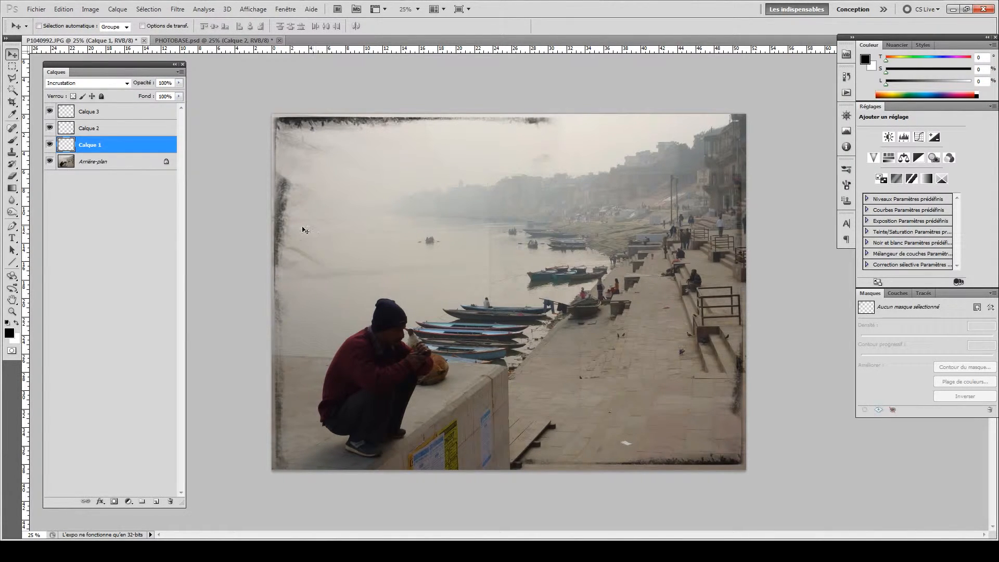
Merge the border layers Calque 2 and Calque 3 into one and toggle its visibility to check the effect
left_click(106, 128)
left_click(102, 112, "shift")
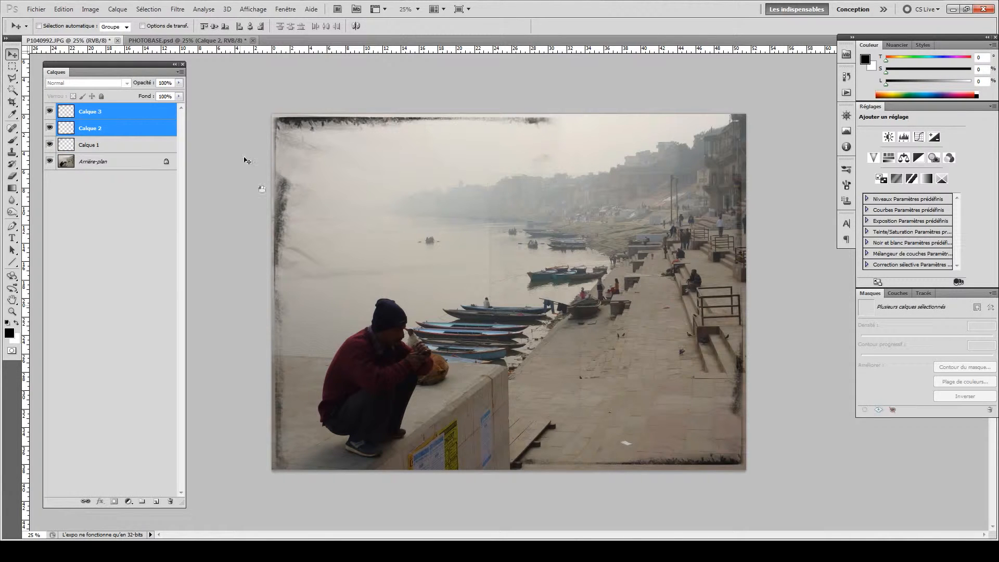
key("ctrl+e")
left_click(50, 111)
left_click(50, 111)
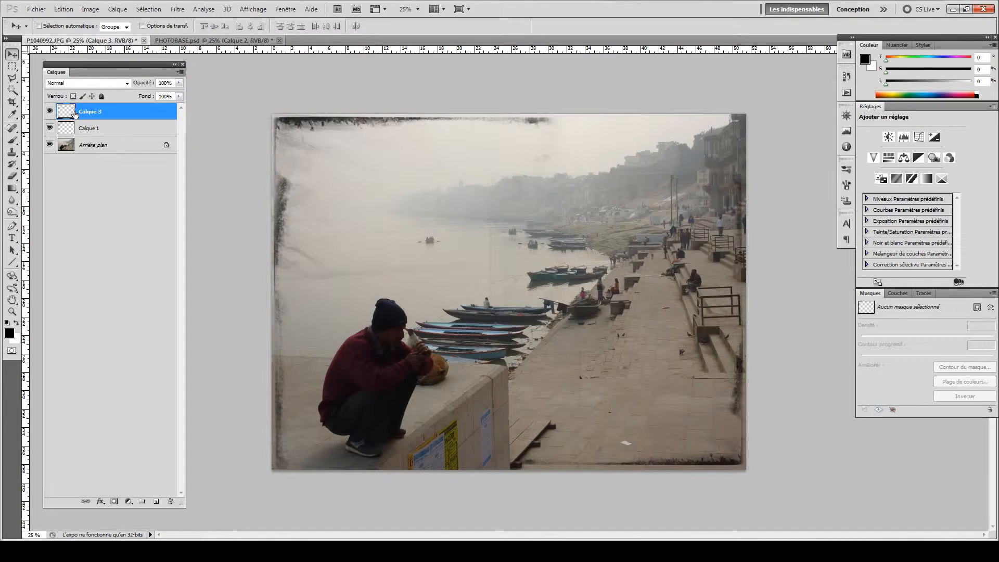
Set the merged border layer's blend mode to Incrustation and deselect all layers
key("e")
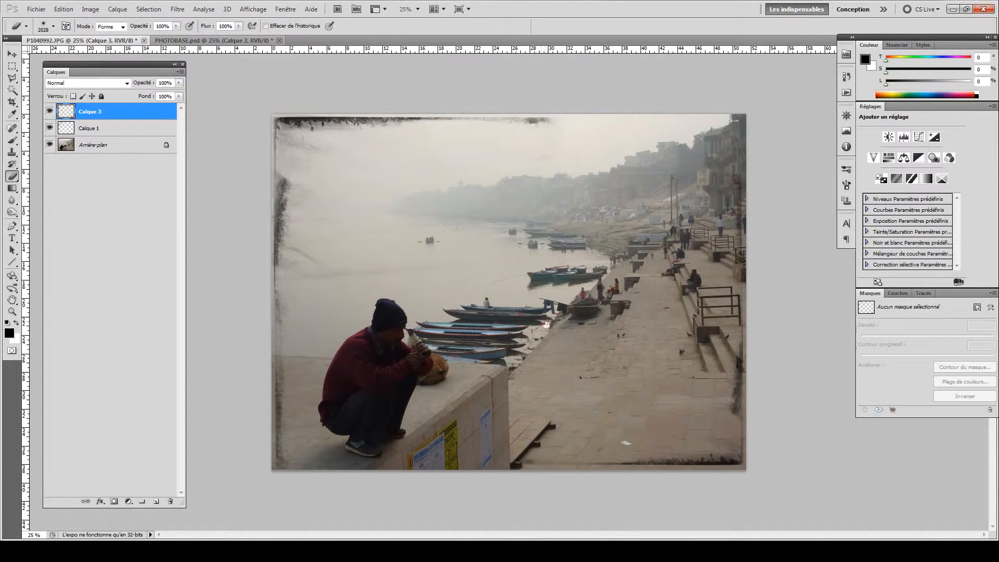
key("v")
left_click(101, 85)
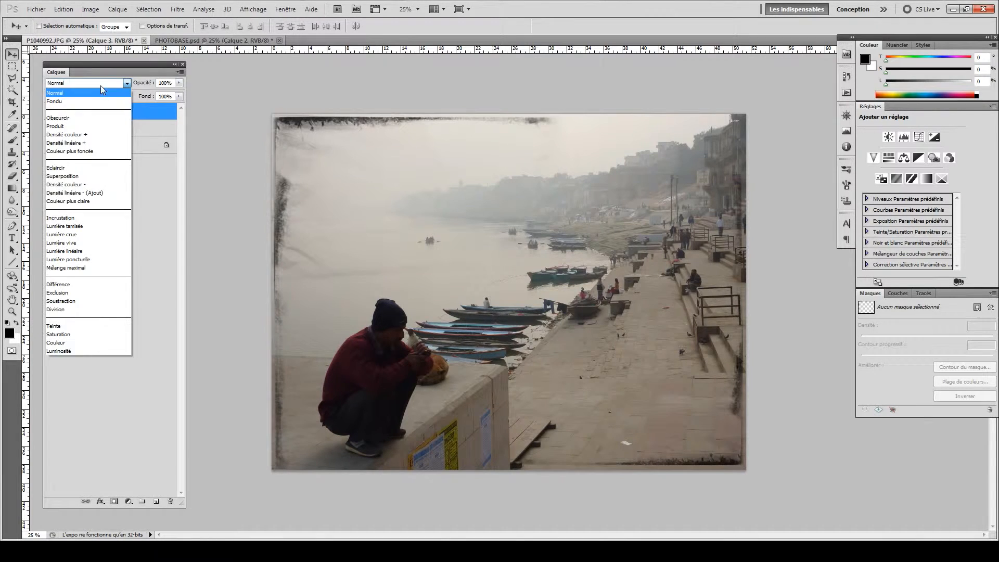
left_click(68, 218)
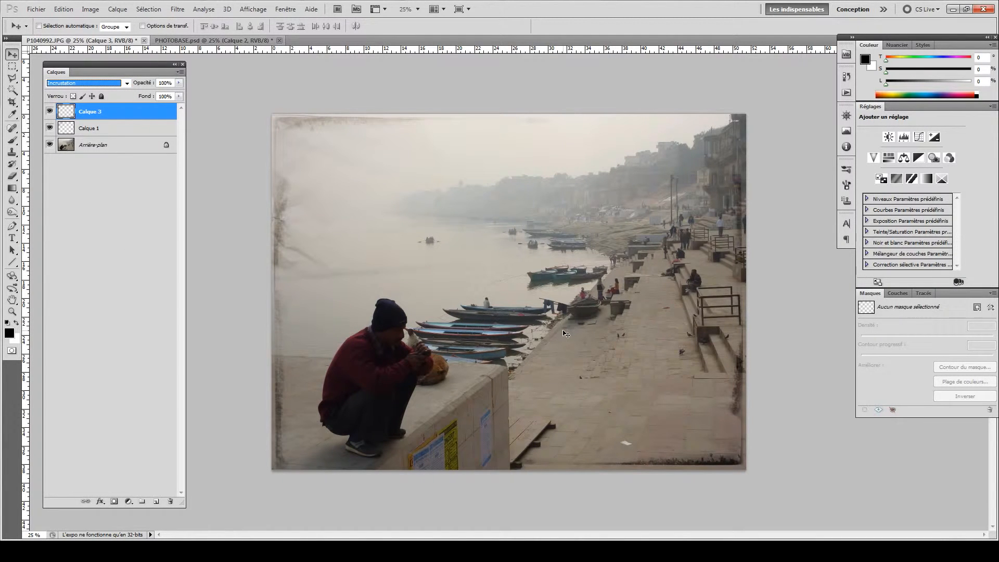
left_click(99, 217)
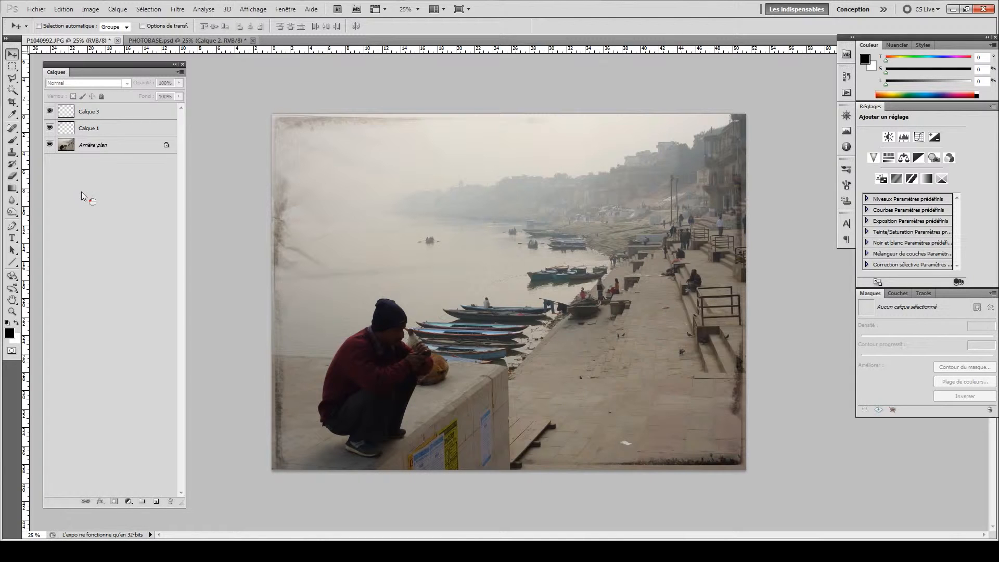
Add a Curves adjustment layer and shape the RVB curve with points at input 47/output 59, 117/118 and 159/184
left_click(126, 500)
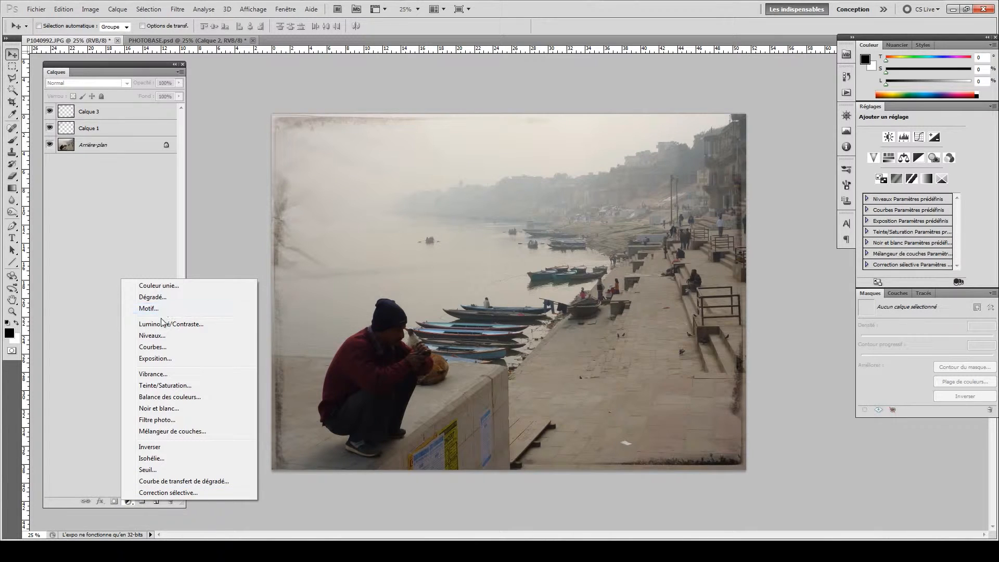
left_click(174, 347)
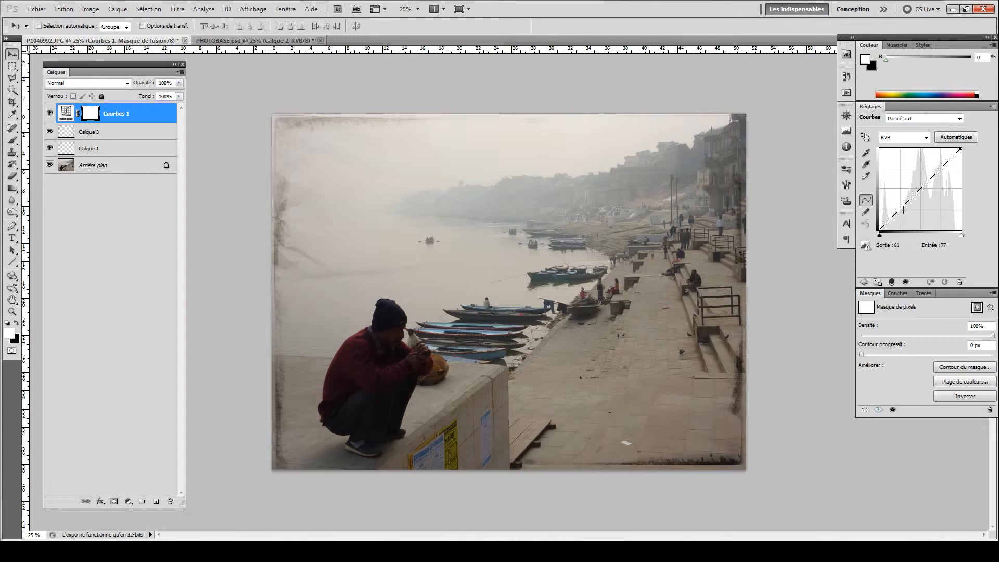
left_click_drag(896, 212, 928, 202)
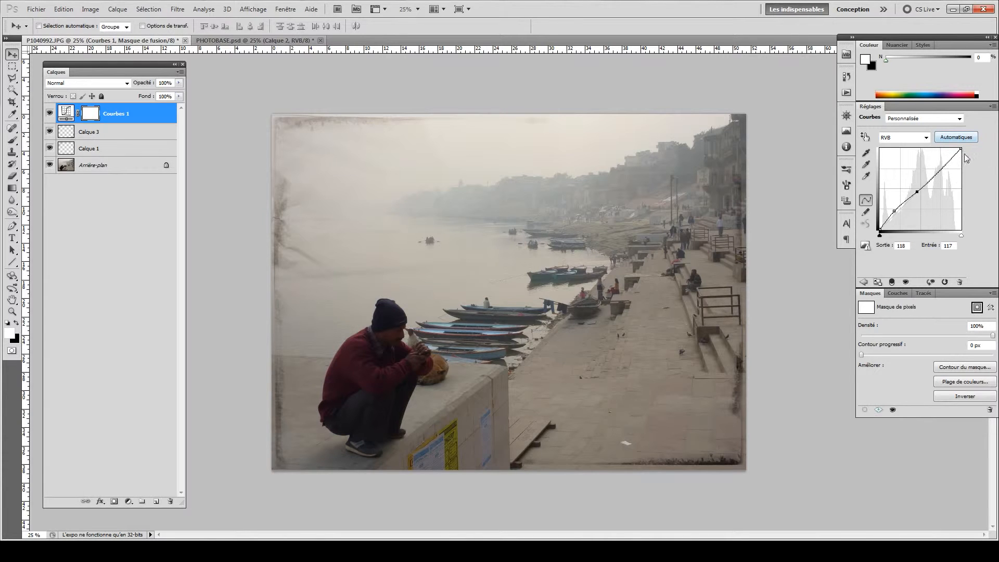
mouse_move(892, 211)
left_mouse_down()
mouse_move(889, 202)
mouse_move(894, 212)
left_mouse_up()
mouse_move(932, 175)
left_mouse_down()
mouse_move(915, 191)
mouse_move(930, 171)
left_mouse_up()
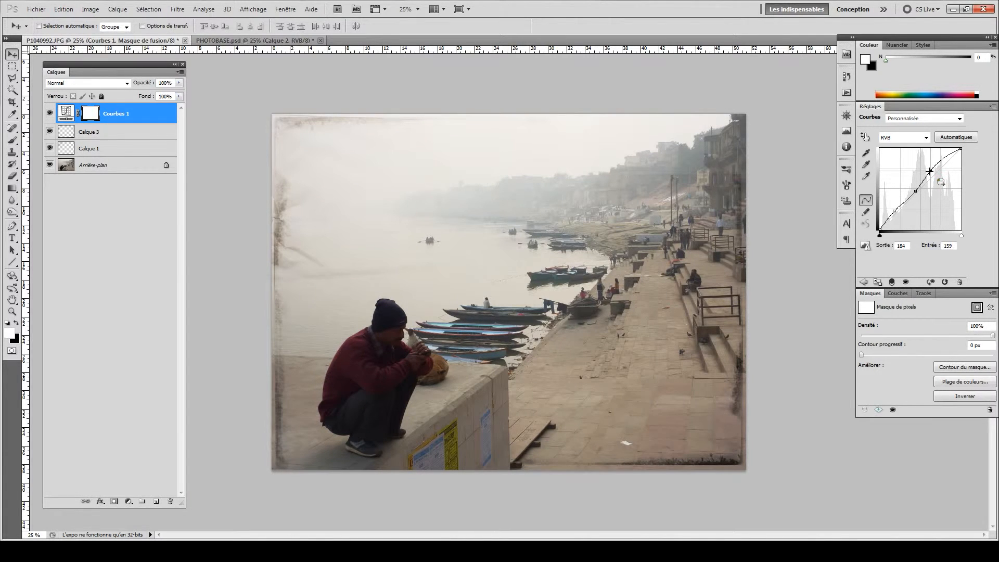
left_click(894, 211)
left_click_drag(894, 211, 896, 209)
Raise the black point of the Bleu curve to output 16 at input 0
left_click(905, 138)
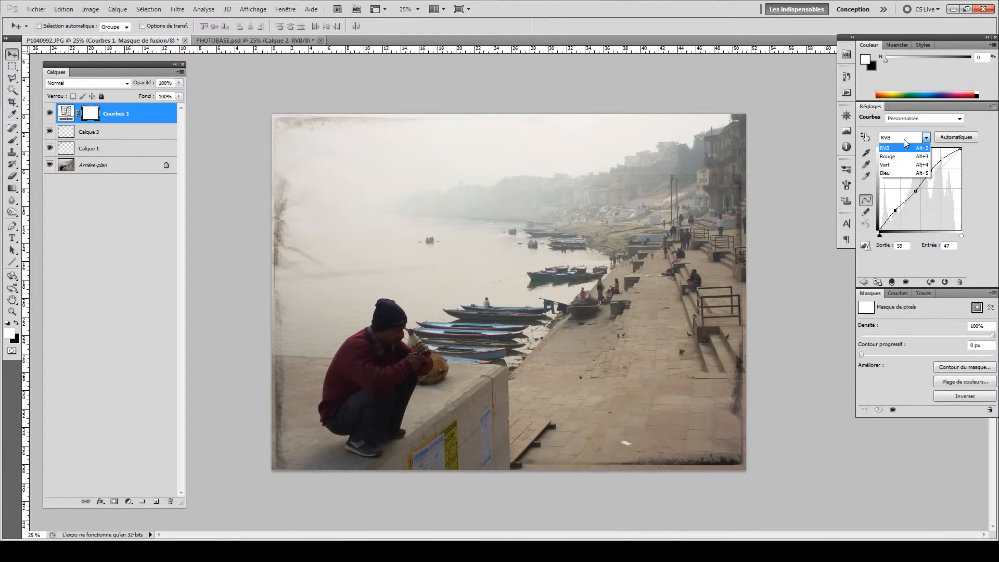
left_click(894, 173)
left_click_drag(879, 229, 879, 224)
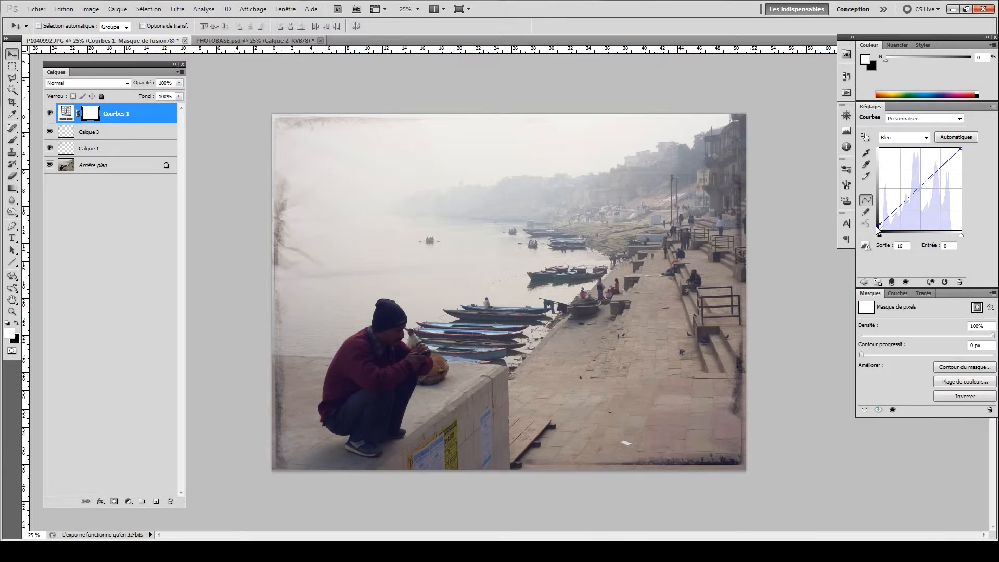
left_click(895, 142)
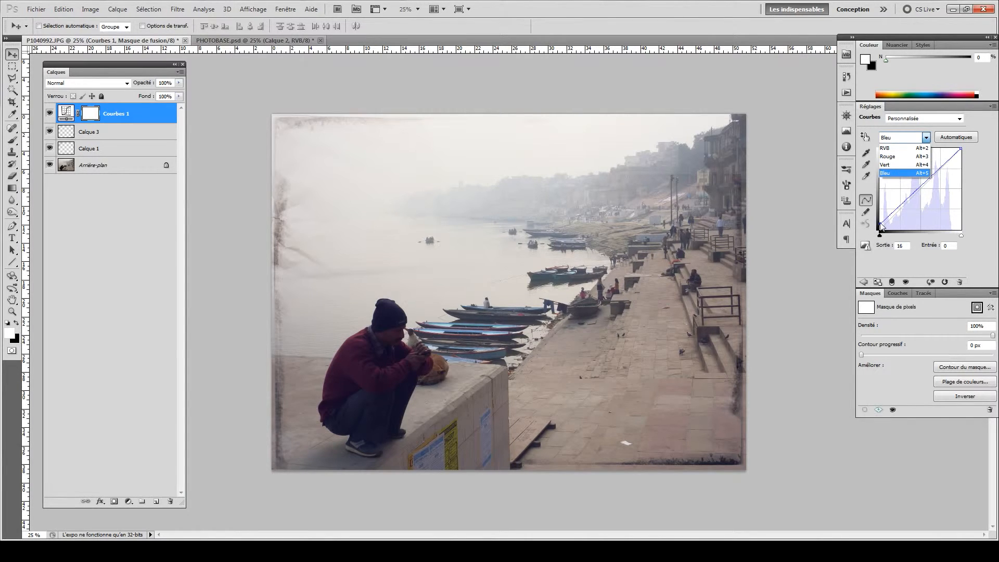
left_click(880, 224)
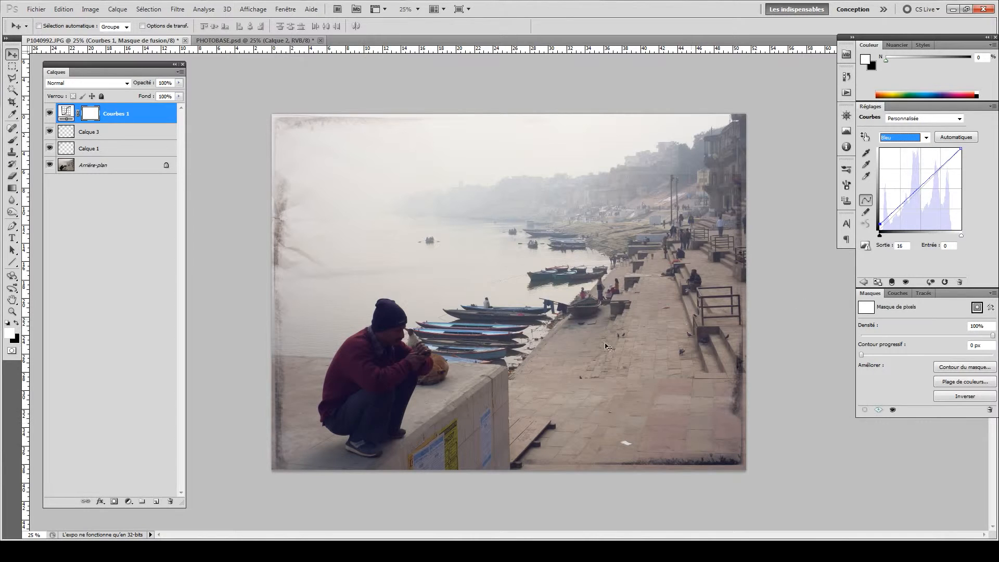
Add a shadow point to the Rouge curve and a second point at input 95, output 93
left_click(902, 138)
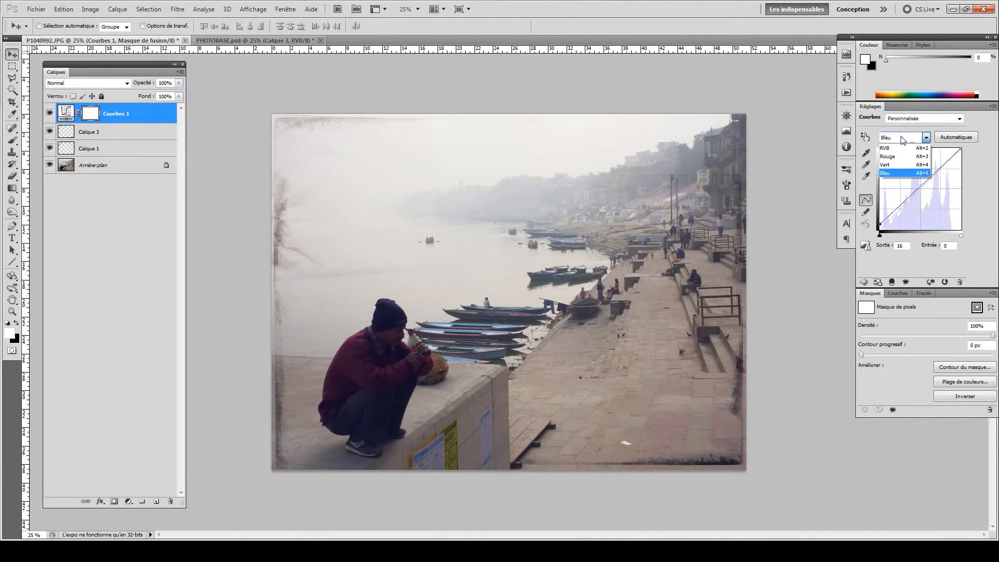
left_click(899, 159)
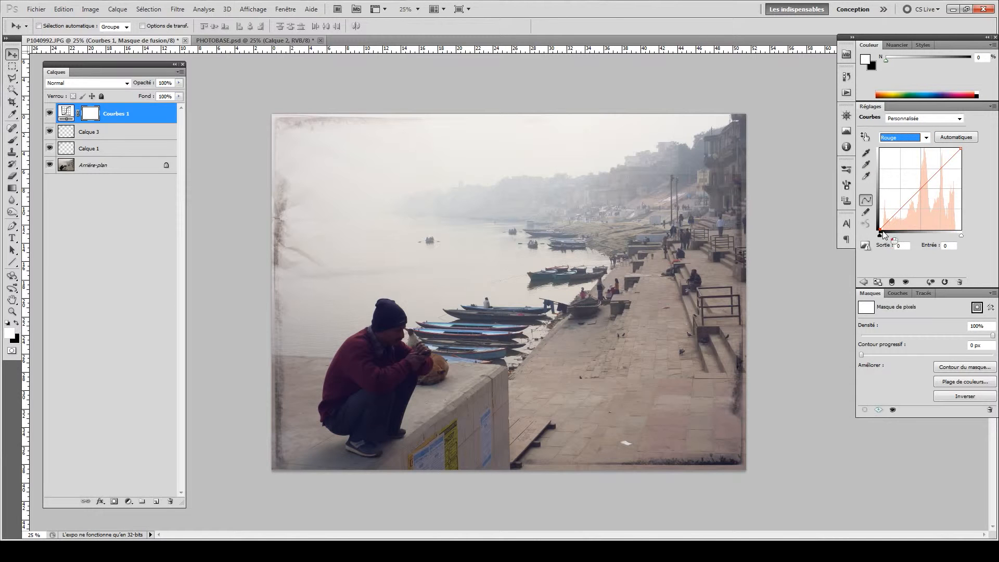
left_click(888, 220)
left_click_drag(908, 197, 910, 199)
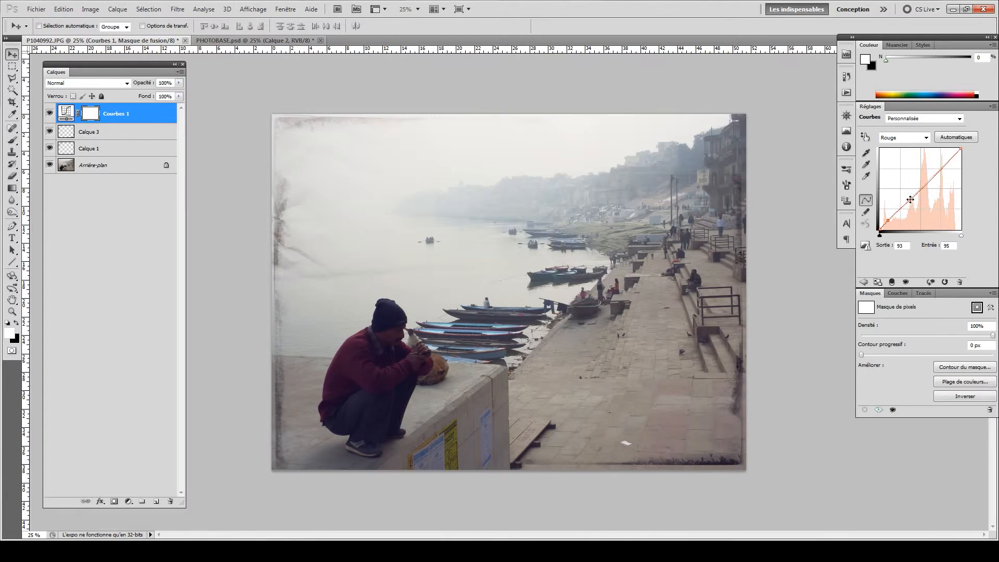
Lift the shadows and highlights of the Vert curve slightly, anchoring its midtones at input 119, output 119
left_click(907, 137)
left_click(895, 165)
left_click(883, 225)
left_click_drag(883, 224, 886, 221)
left_click_drag(915, 189, 935, 169)
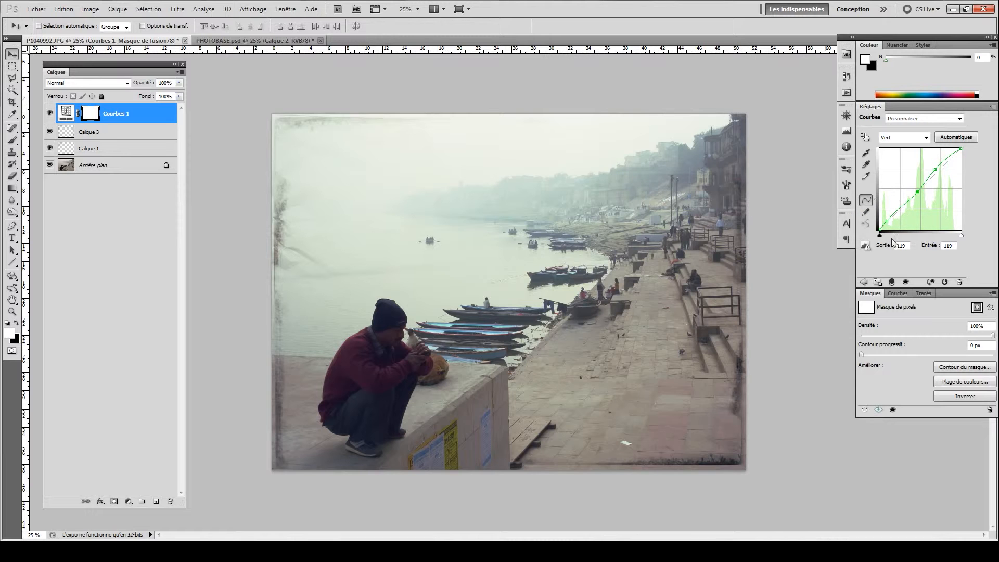
Raise the highlight section of the combined RVB curve and anchor its midtones at input 117, output 118
left_click(920, 137)
left_click(917, 148)
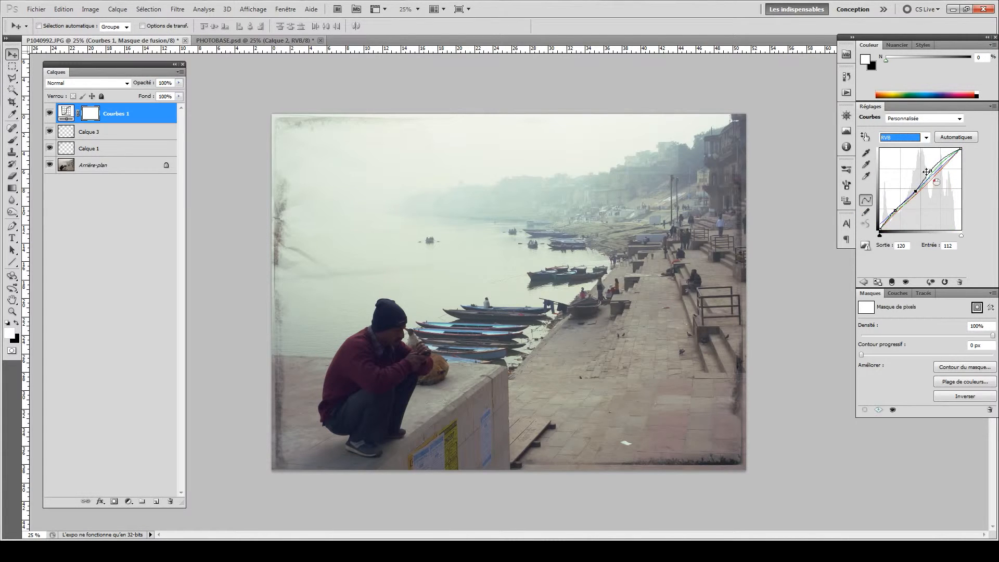
left_click_drag(929, 180, 929, 170)
left_click(916, 192)
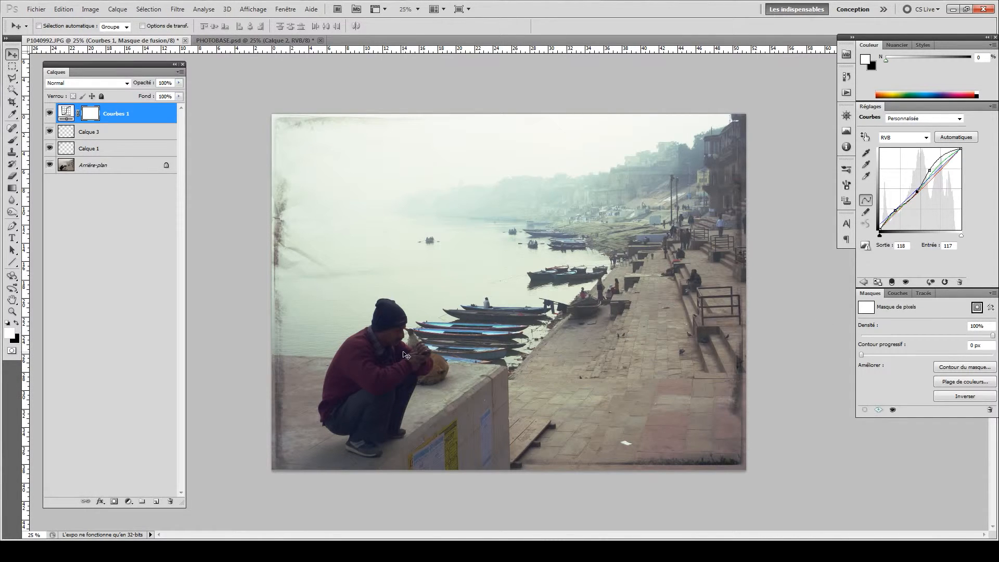
Add a new layer above Courbes 1 and name it Vignetage
left_click(120, 413)
left_click(156, 502)
double_click(96, 112)
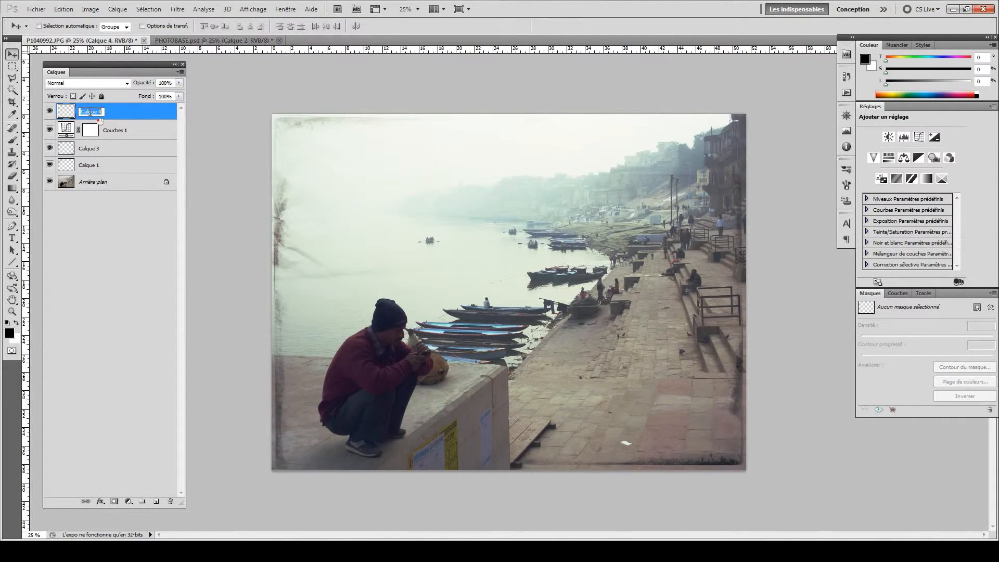
type("Vignetage")
key("Return")
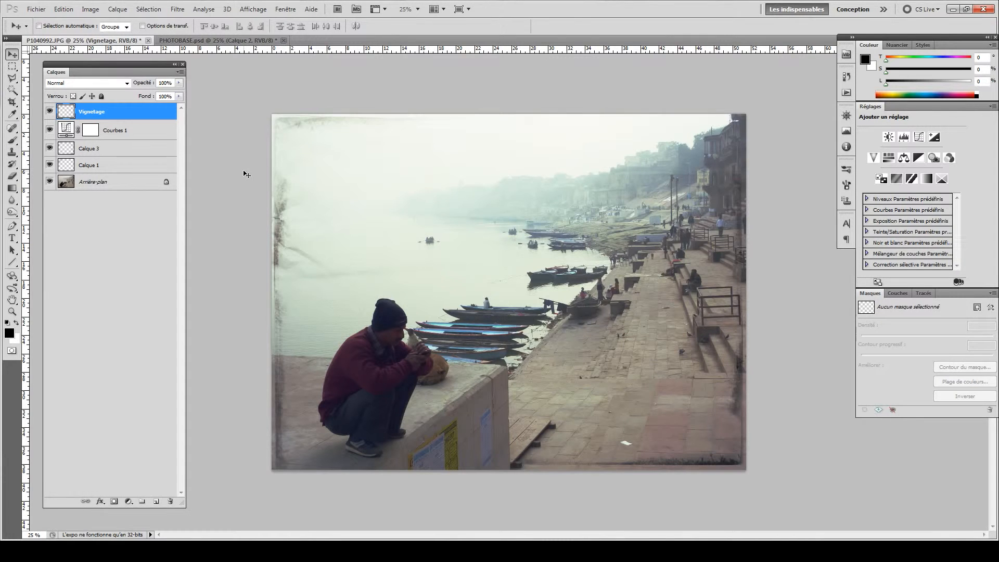
Fill the Vignetage layer with black using the Paint Bucket tool
key("b")
left_click_drag(12, 189, 34, 196)
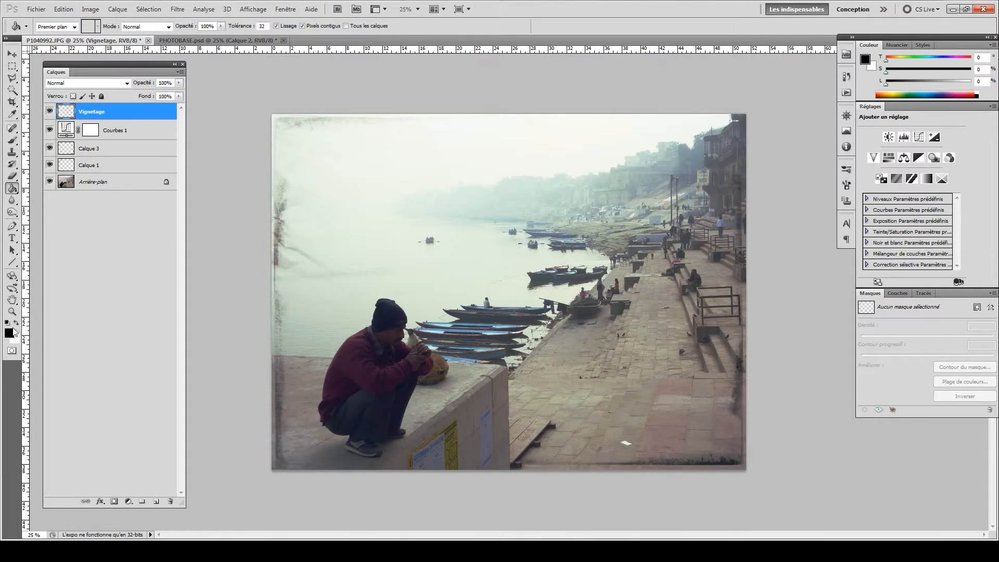
left_click(484, 245)
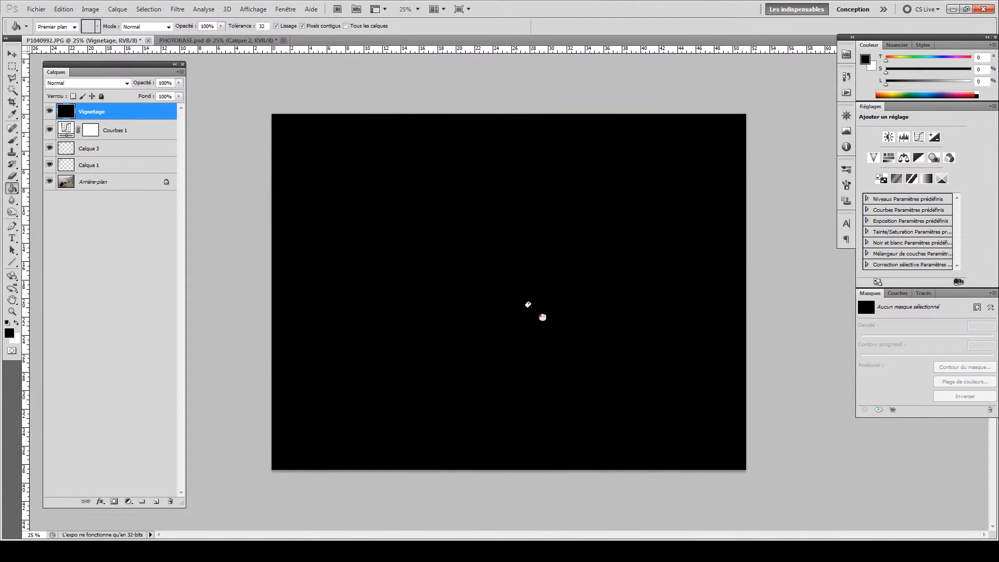
Erase the centre of the black Vignetage layer with a soft 2028 px eraser at 0% hardness, keeping dark edges and corners
key("b")
right_click(502, 287)
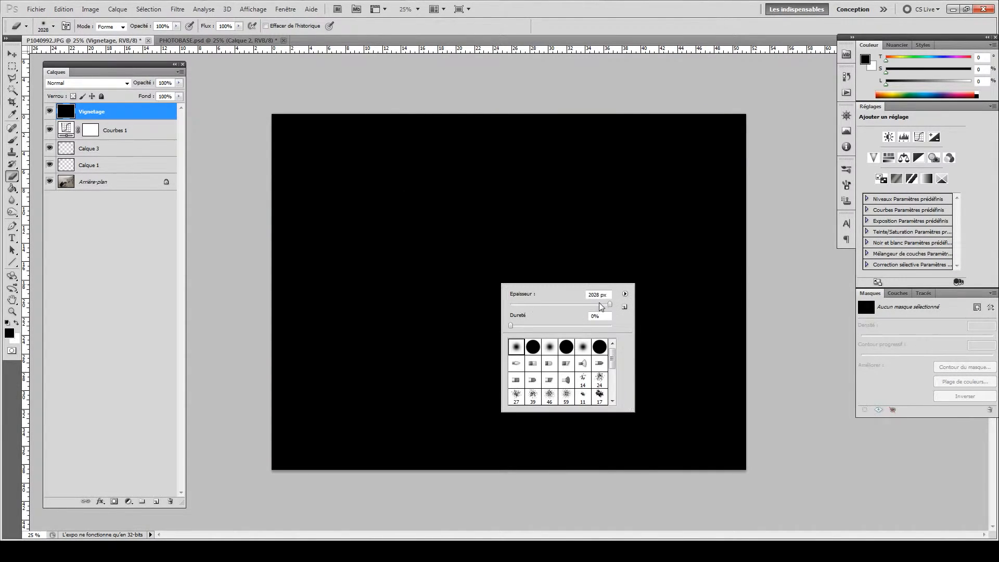
left_click_drag(463, 250, 545, 304)
right_click(545, 304)
left_click(488, 282)
mouse_move(488, 281)
left_mouse_down()
mouse_move(410, 267)
mouse_move(538, 295)
mouse_move(617, 281)
mouse_move(610, 316)
mouse_move(620, 343)
mouse_move(612, 354)
mouse_move(464, 349)
mouse_move(450, 330)
left_mouse_up()
Set the Vignetage layer to Incrustation at 36% opacity and compare the photo with and without it
left_click(64, 85)
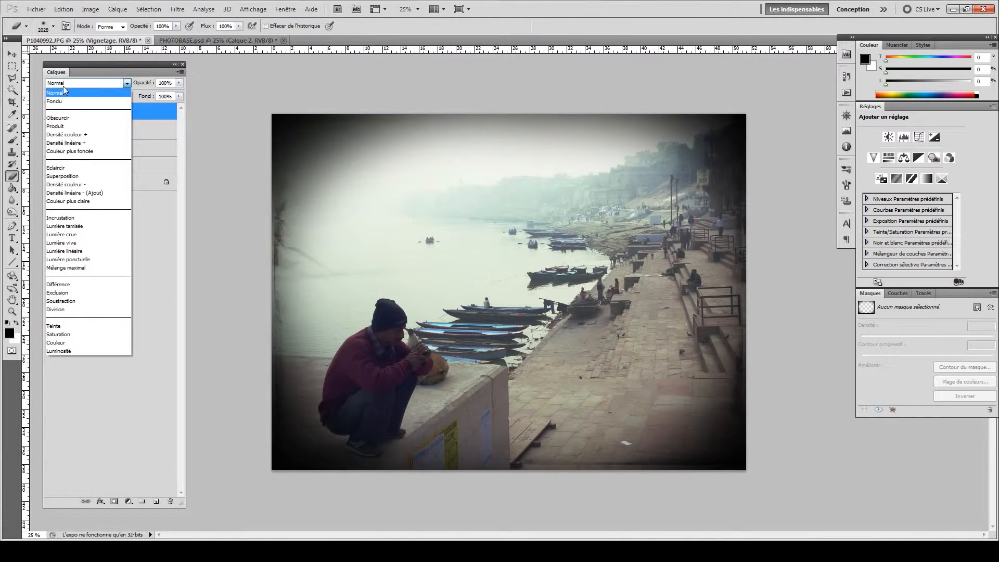
left_click(65, 219)
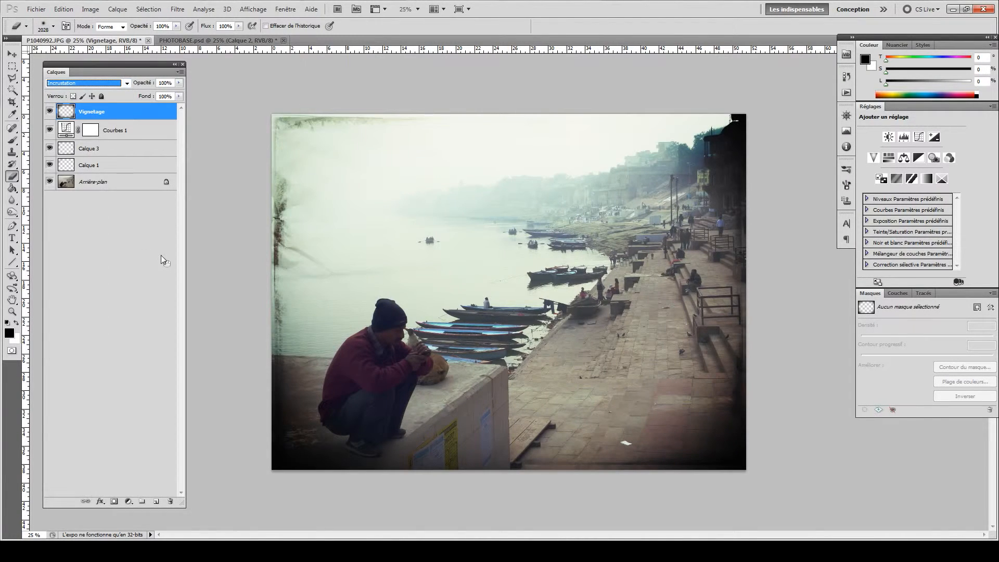
left_click(176, 82)
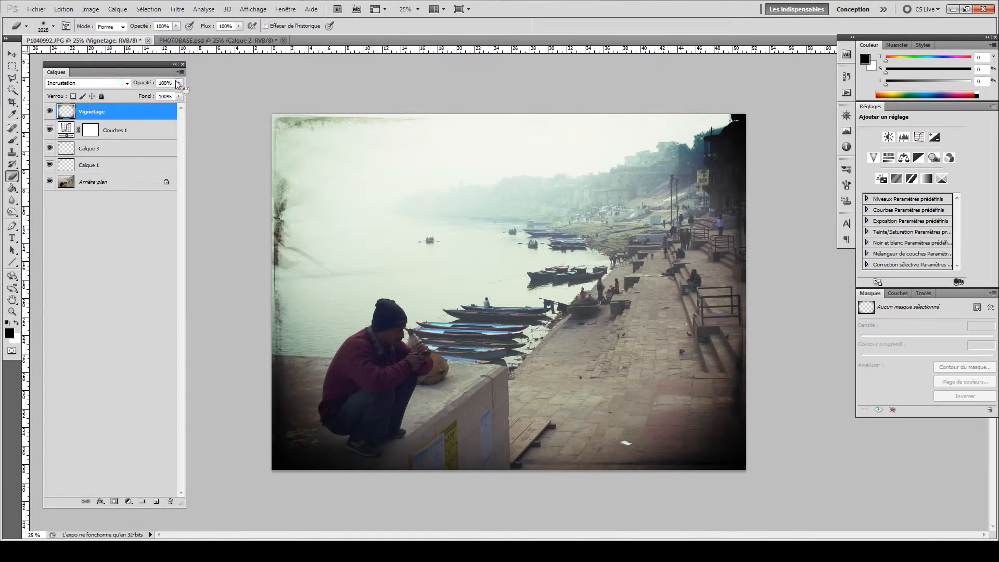
left_click_drag(178, 94, 145, 96)
left_click(50, 111)
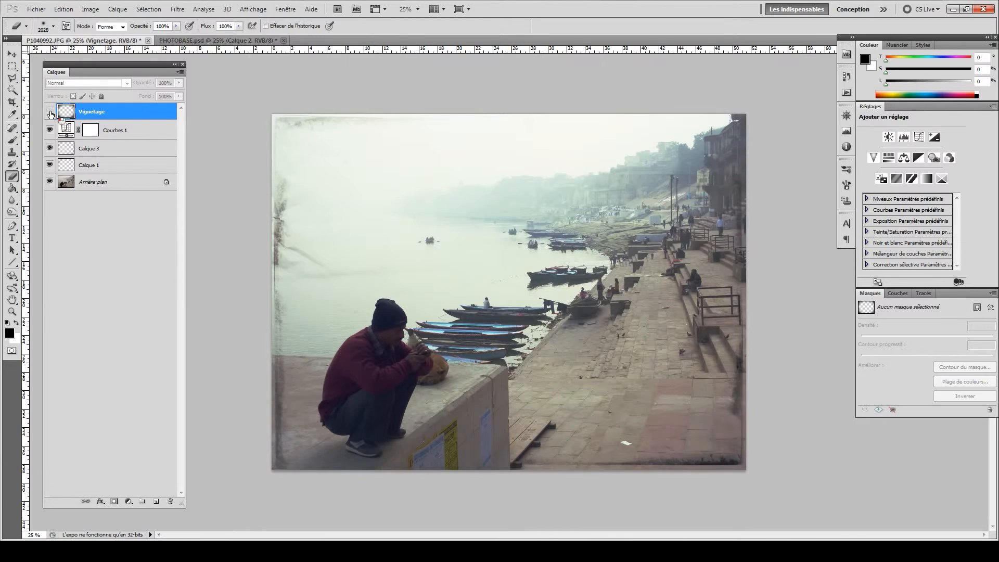
left_click(50, 111)
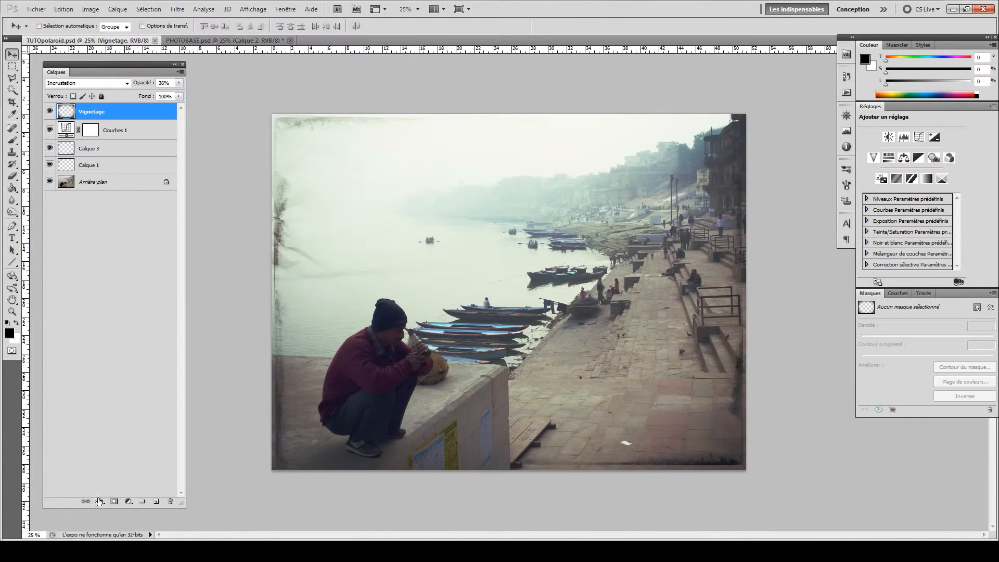
Add a Vibrance adjustment layer, place it directly below Courbes 1 and adjust its vibrance and saturation
left_click(128, 501)
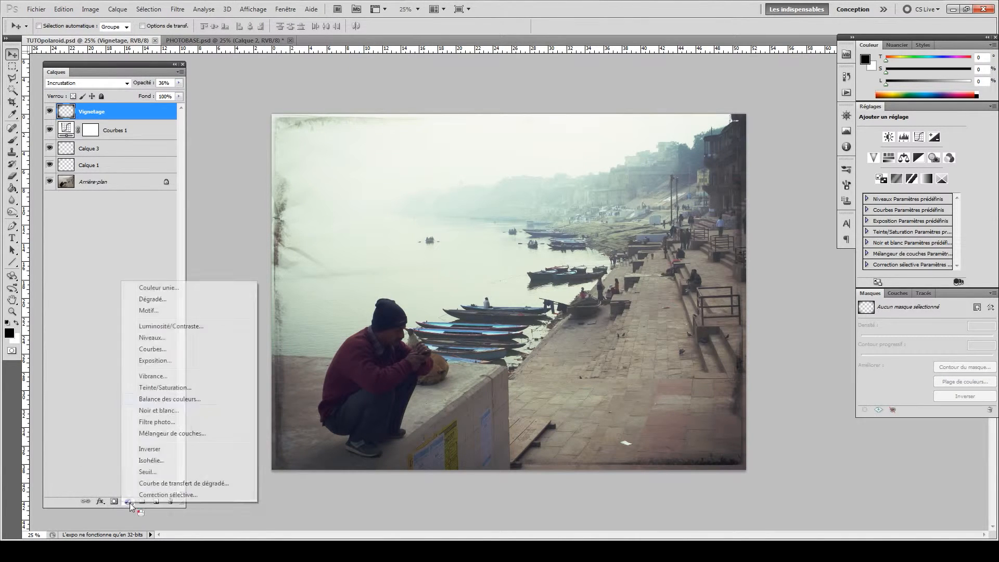
left_click(161, 377)
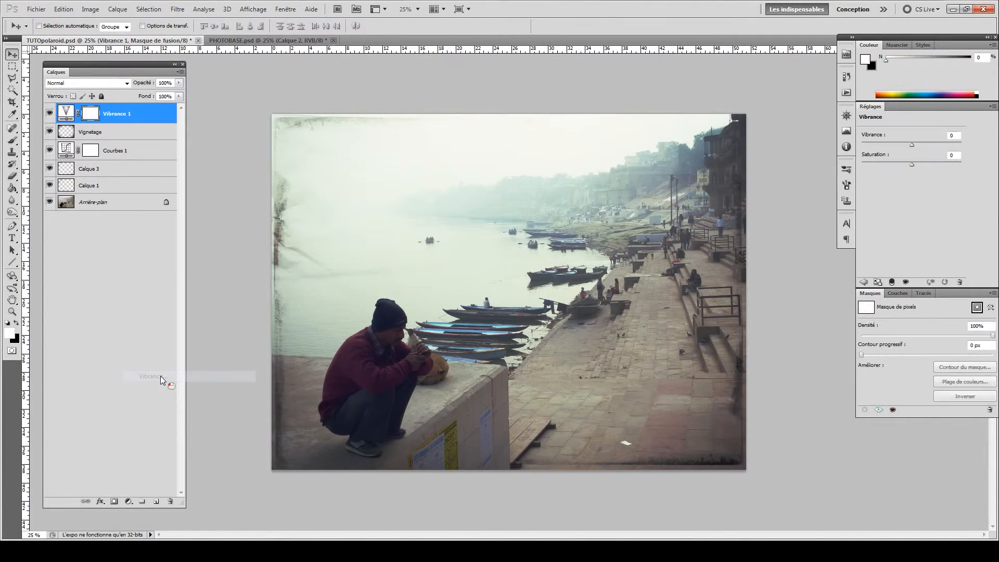
left_click_drag(64, 112, 127, 159)
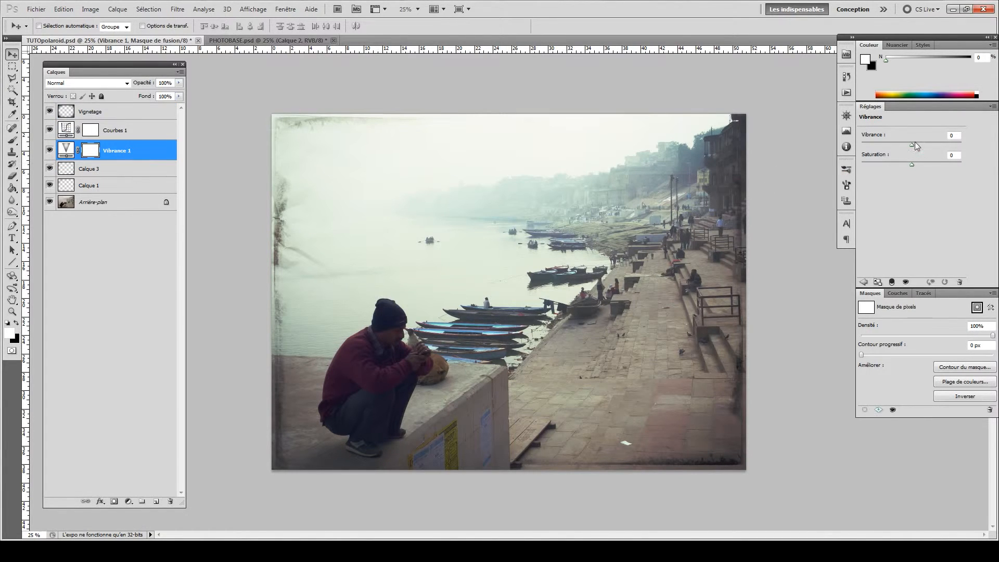
left_click_drag(911, 145, 888, 147)
left_click_drag(915, 141, 911, 164)
left_click(83, 254)
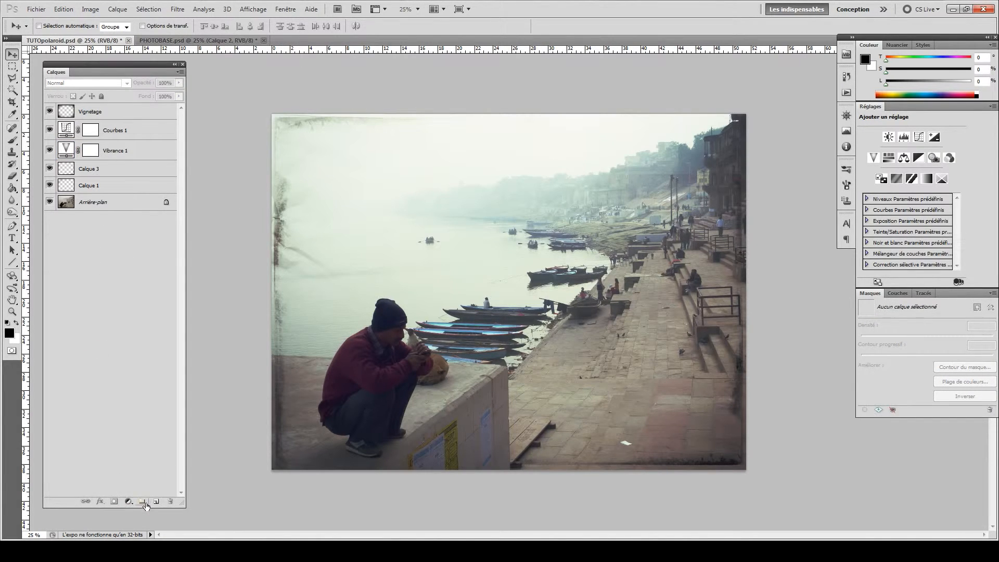
Add a Filtre photo adjustment layer with the Filtre réchauffant (85) at 25% density, placed between Vibrance 1 and Calque 3
left_click(128, 501)
left_click(203, 469)
left_click_drag(120, 121, 129, 168)
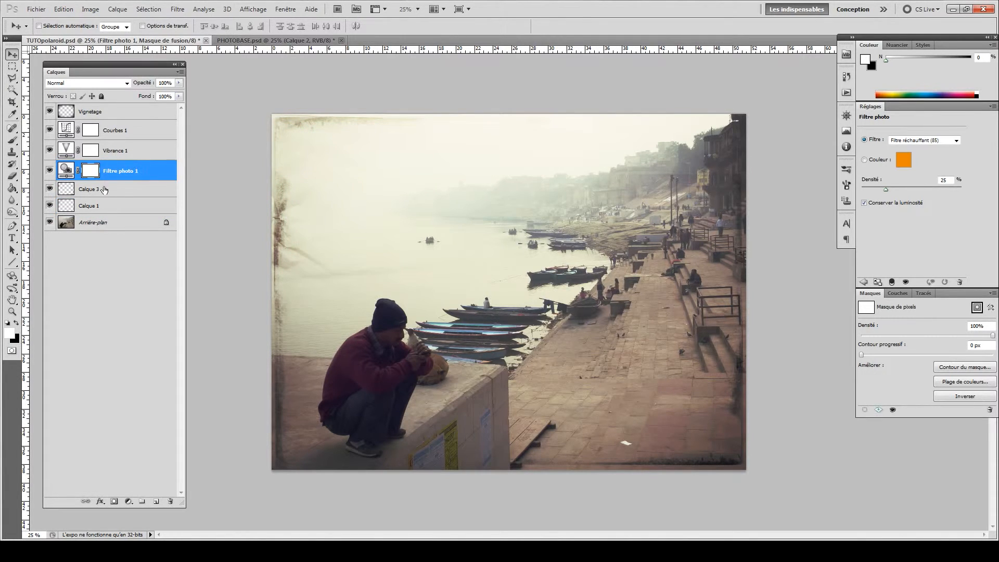
left_click(118, 178)
mouse_move(118, 178)
left_mouse_down()
mouse_move(120, 214)
mouse_move(117, 167)
left_mouse_up()
Add a gradient fill layer above Filtre photo 1 using the blue gradient preset
left_click(129, 502)
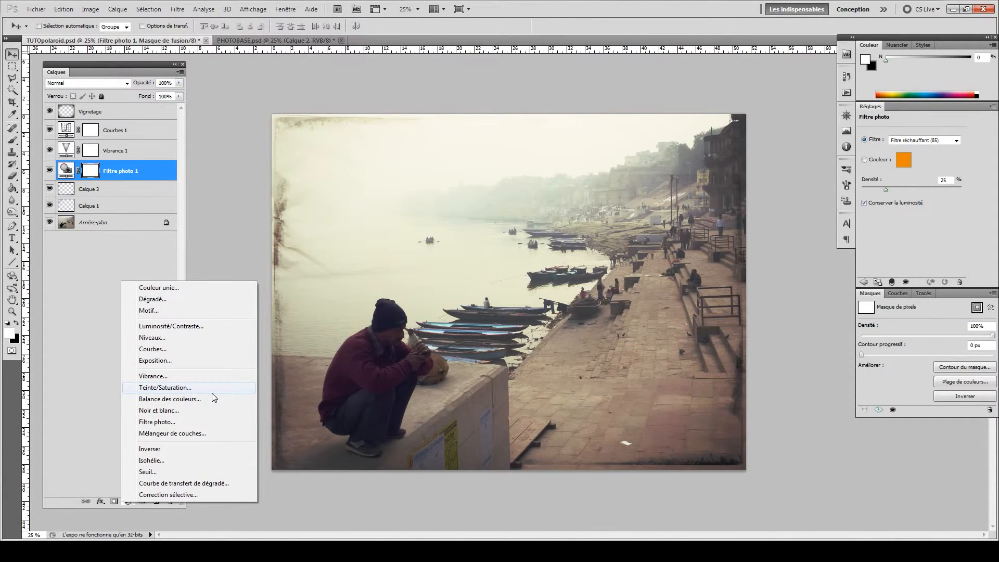
left_click(179, 297)
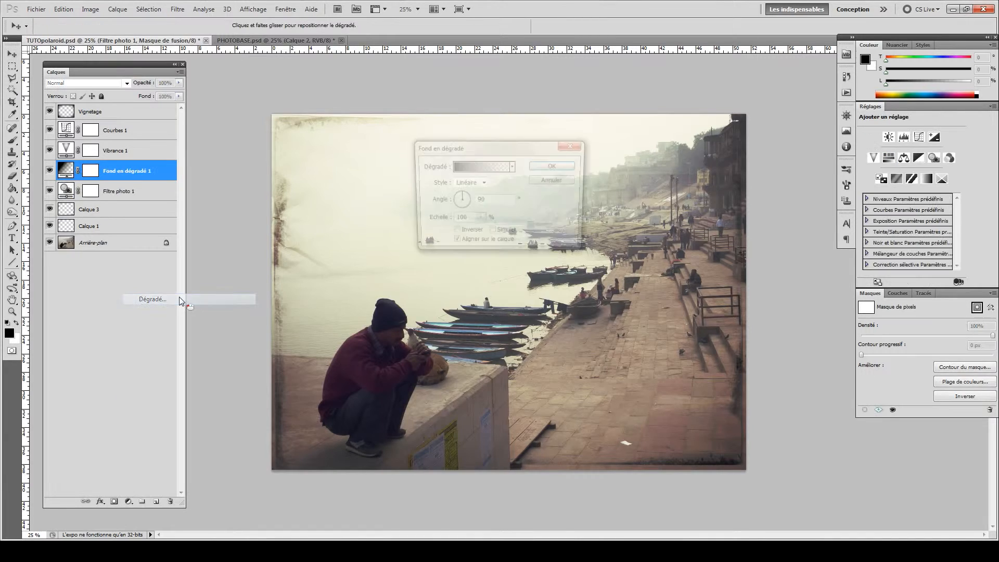
left_click(513, 166)
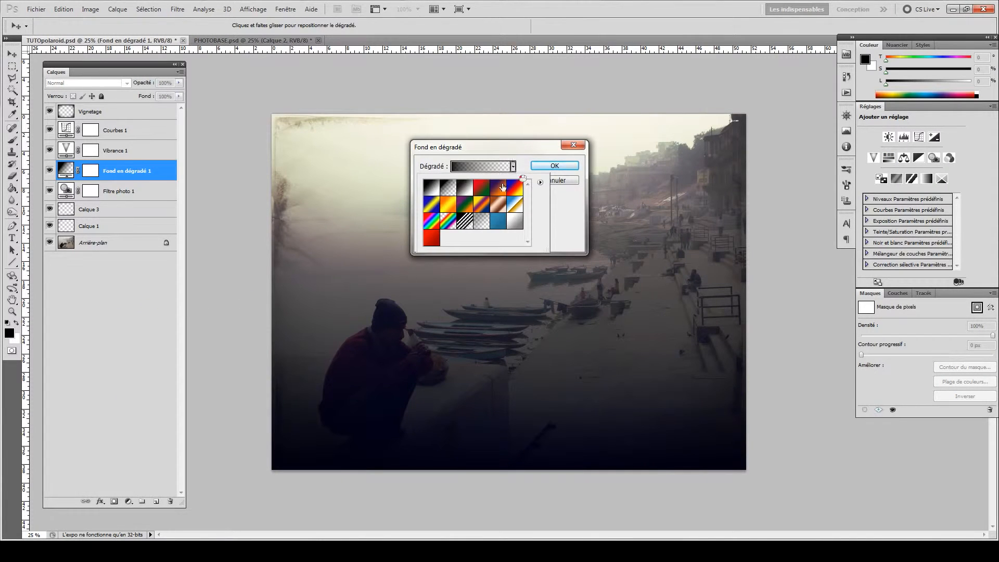
left_click(500, 225)
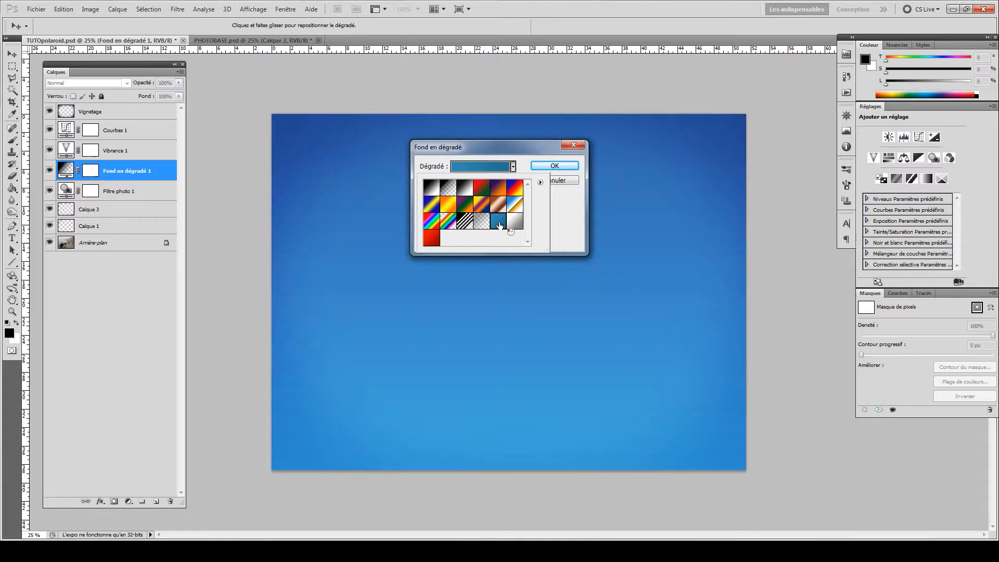
left_click(554, 165)
Step through the blend modes of the gradient fill layer and set it to Eclaircir
double_click(87, 84)
key("Down")
key("Down")
key("Down")
key("Down")
key("Down")
key("Down")
key("Down")
key("Down")
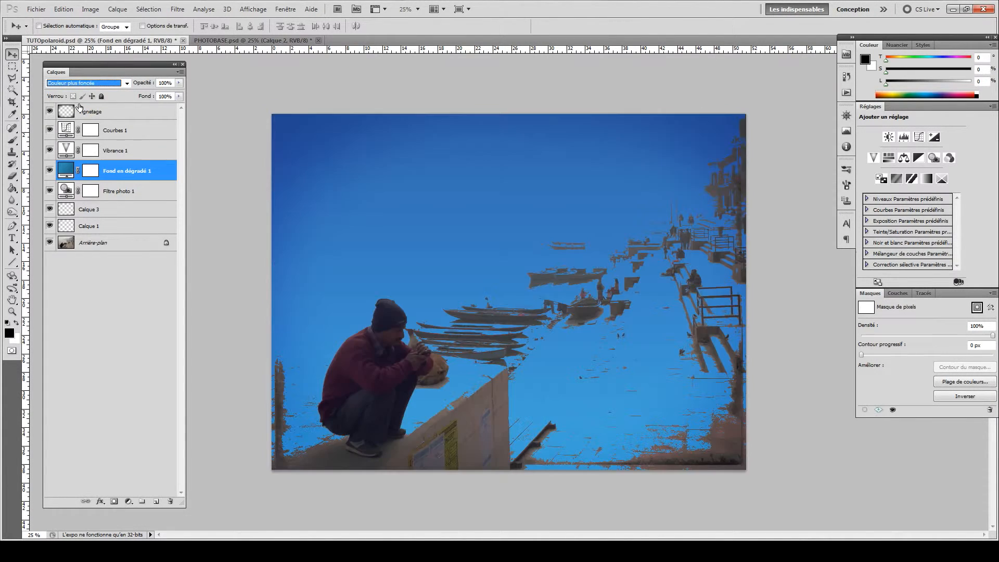
key("Down")
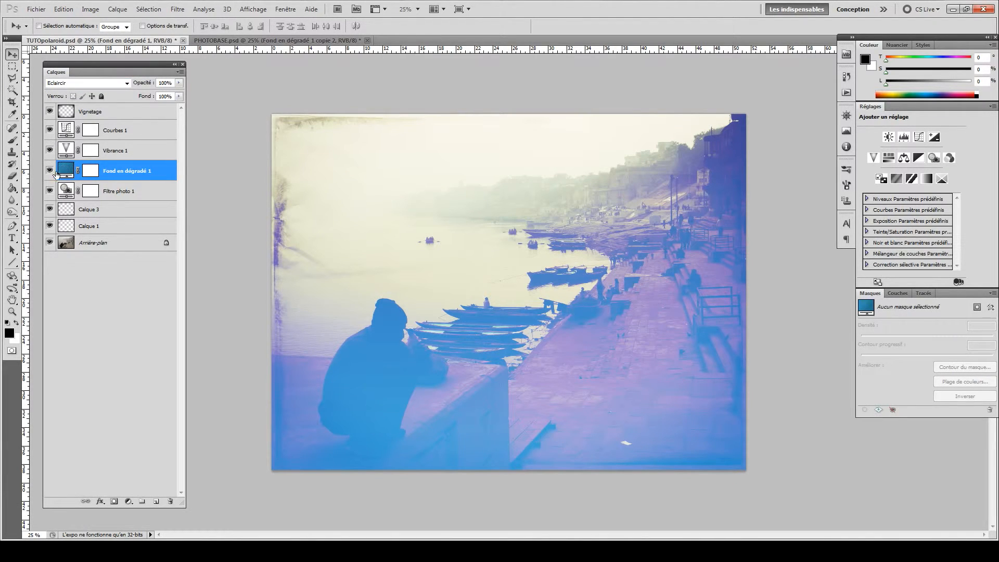
Open the Gradient tool's custom gradient for editing and change its starting colour stop to a pale green
left_click_drag(12, 188, 31, 188)
left_click(78, 26)
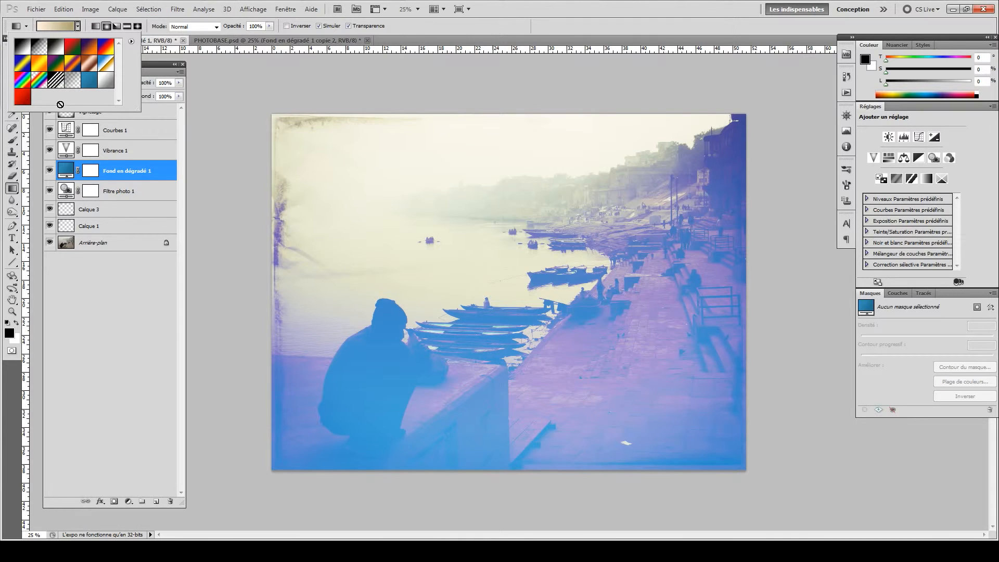
left_click(52, 26)
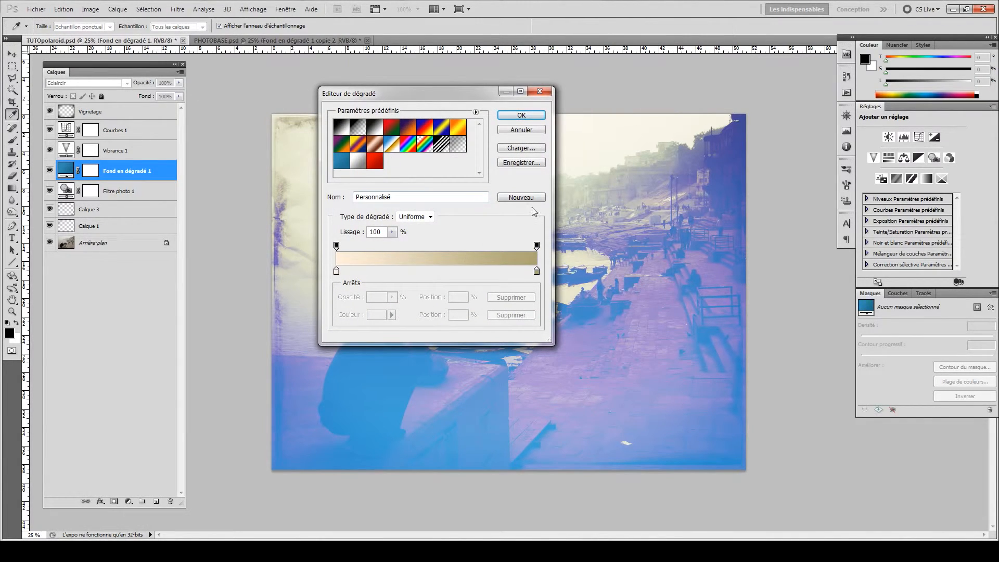
double_click(336, 270)
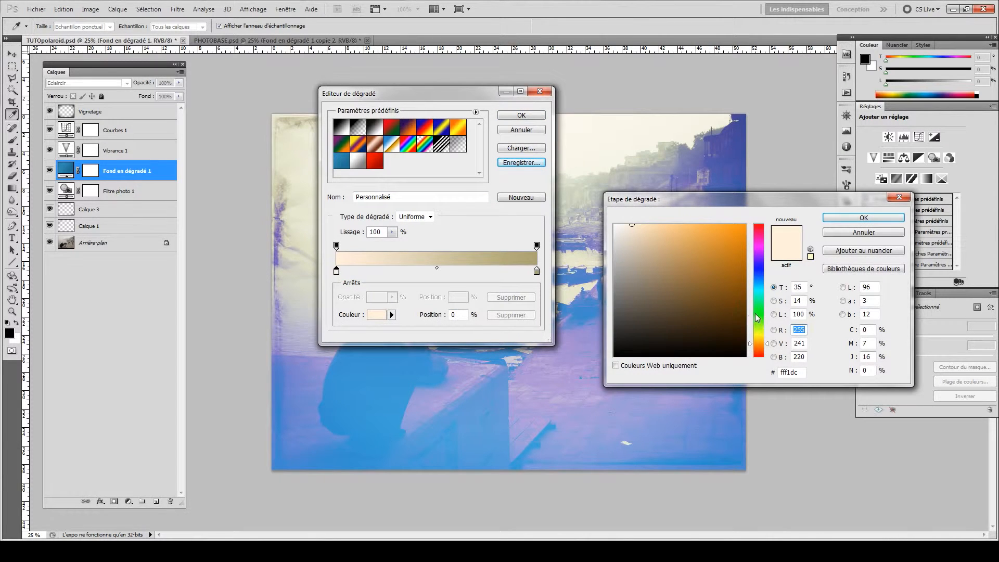
left_click(759, 315)
left_click(863, 217)
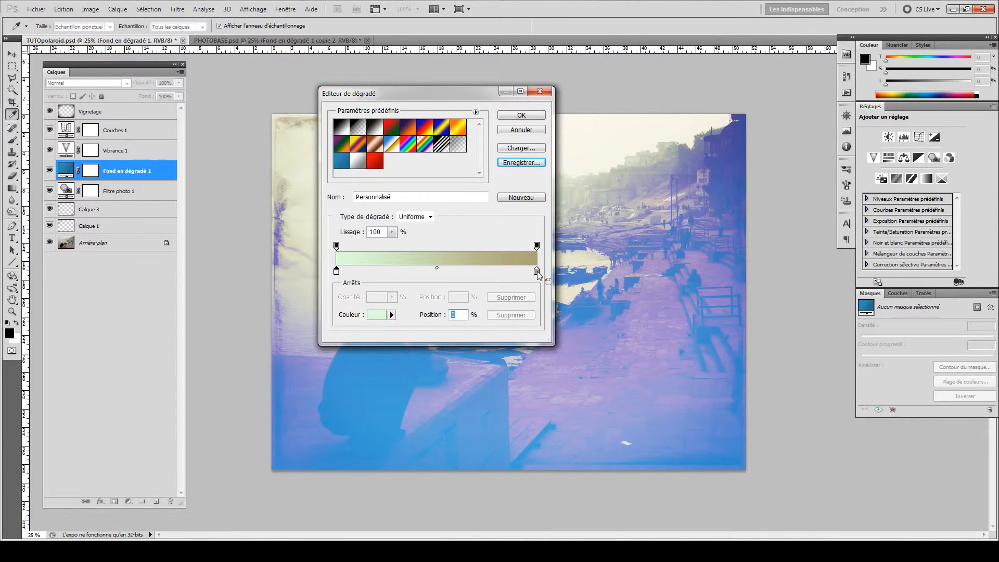
Set the gradient's ending colour stop to the saturated green #2bad2b
double_click(536, 271)
left_click(758, 312)
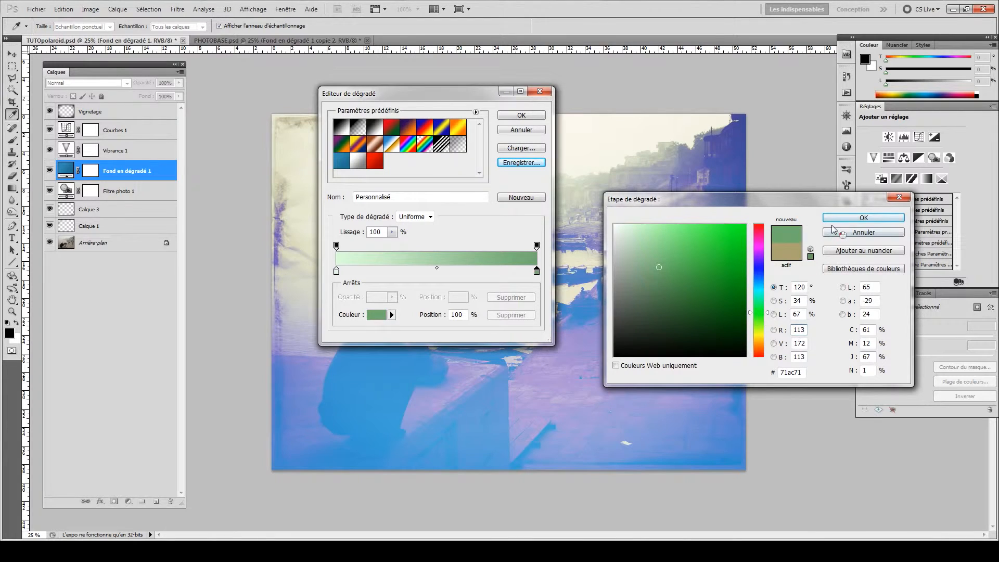
mouse_move(722, 268)
left_mouse_down()
mouse_move(697, 274)
mouse_move(709, 276)
left_mouse_up()
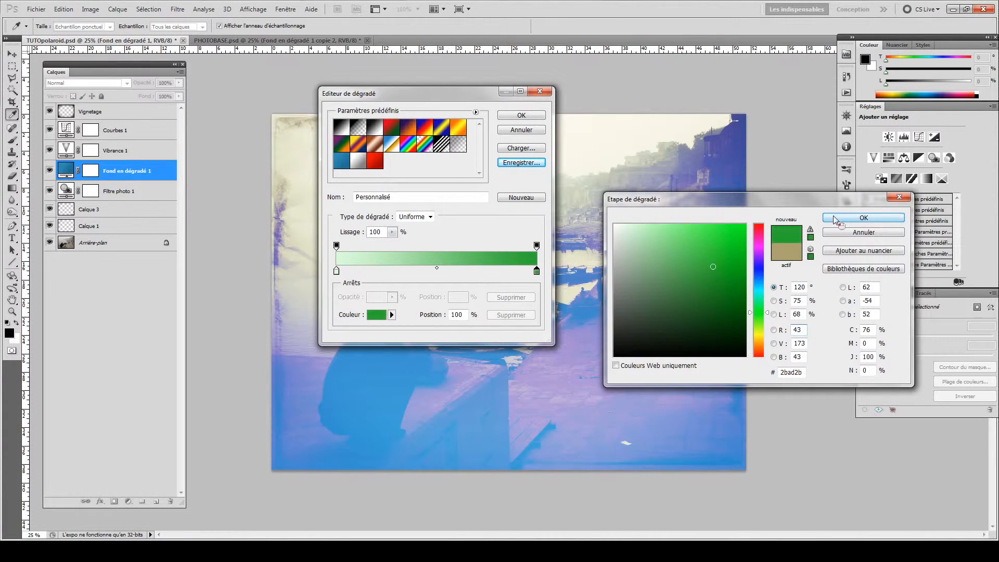
left_click(839, 218)
left_click(521, 198)
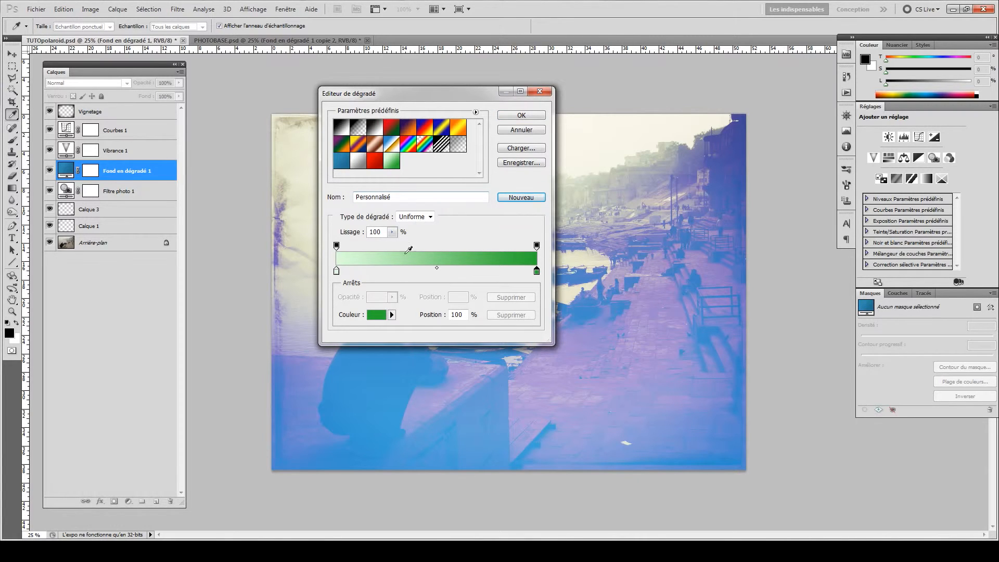
right_click(391, 165)
left_click(438, 194)
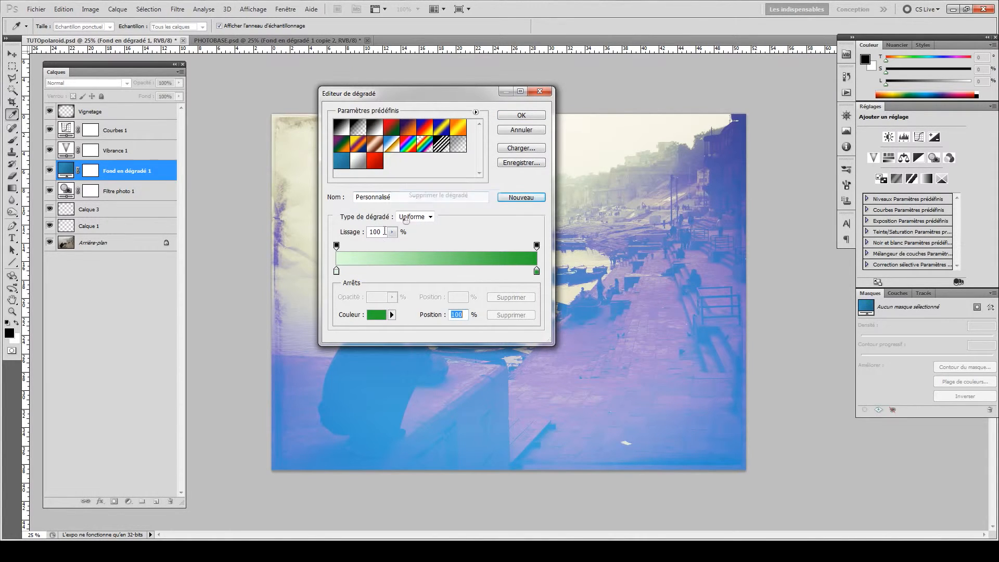
Change the gradient's starting colour stop to the bright yellow-green #95ff55
double_click(337, 271)
left_click(660, 224)
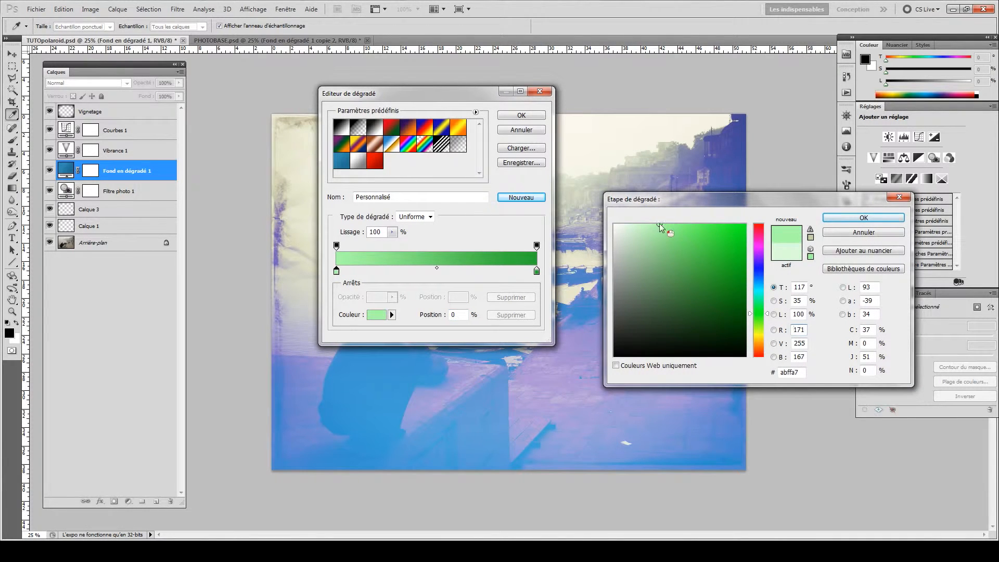
left_click(678, 224)
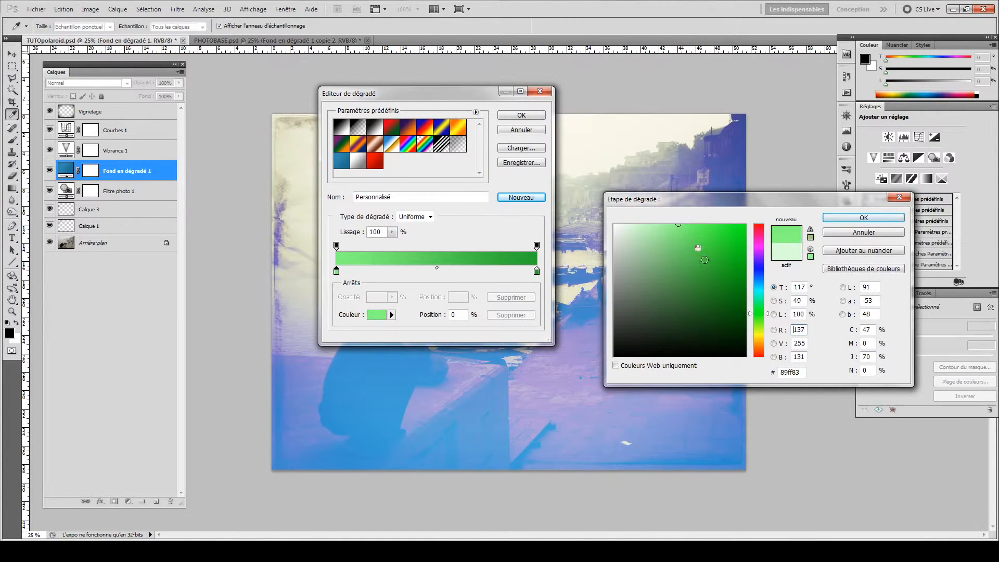
left_click(759, 320)
left_click(758, 324)
left_click_drag(759, 318, 760, 321)
left_click(706, 225)
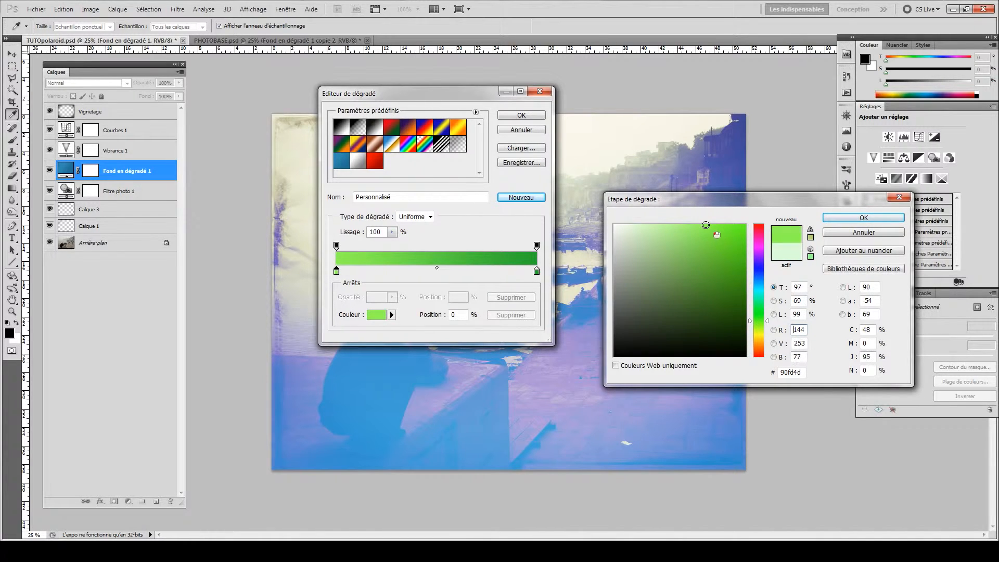
left_click(860, 218)
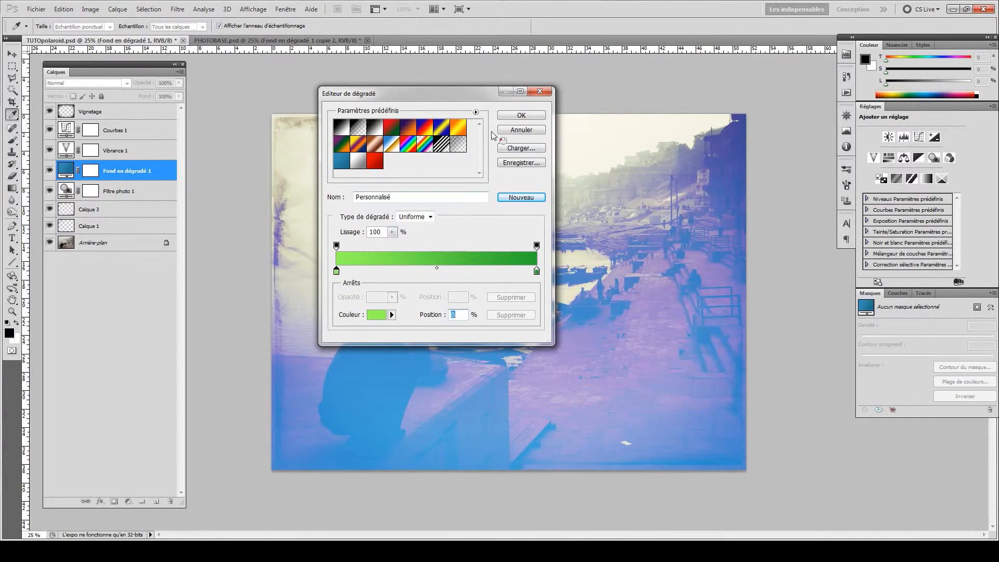
Soften the starting stop to a less saturated green, save the gradient as a new preset and accept it
double_click(336, 272)
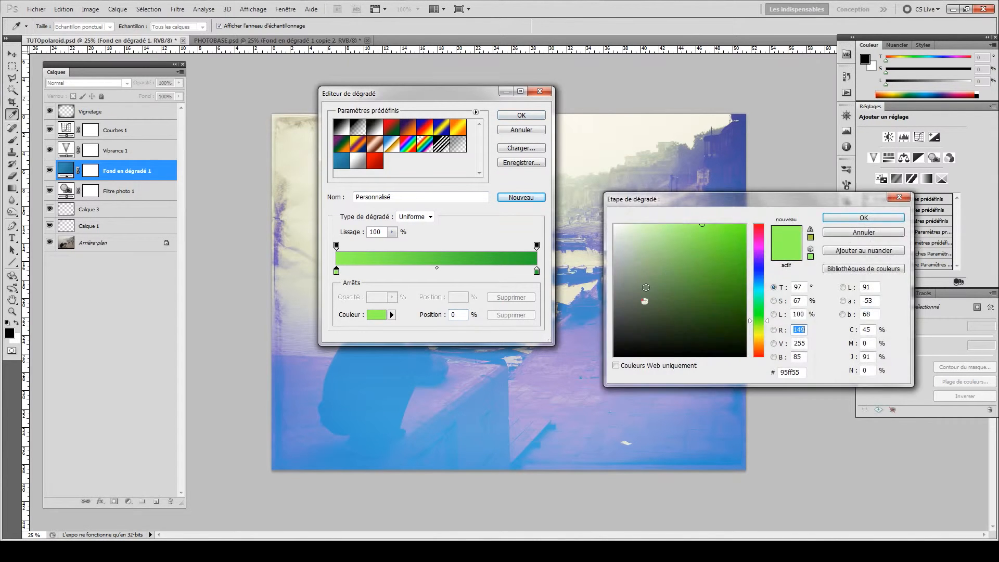
left_click(655, 233)
left_click(849, 223)
left_click(521, 197)
left_click(516, 115)
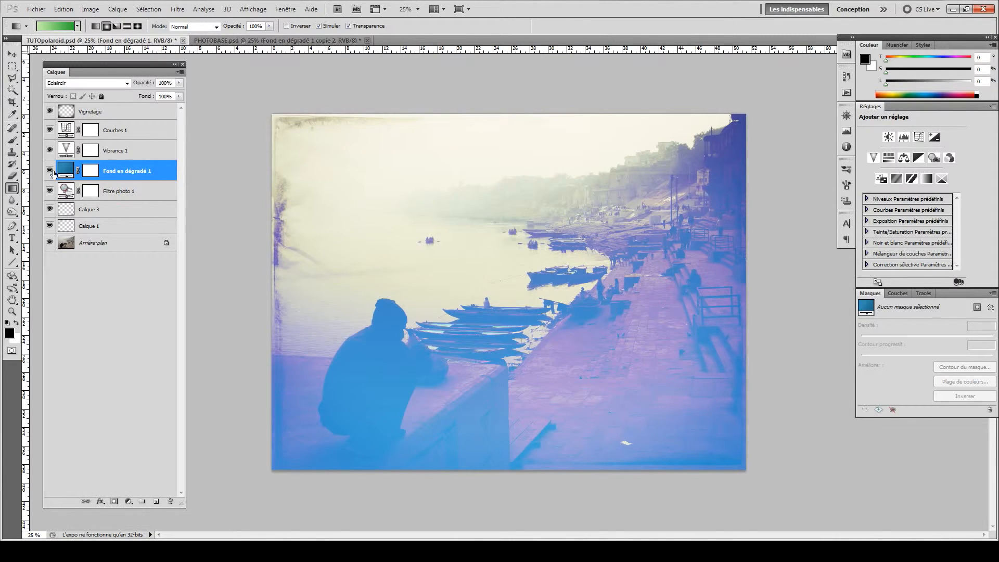
Duplicate the blue gradient fill layer twice and apply the red gradient preset to the first copy
key("ctrl+j")
key("ctrl+j")
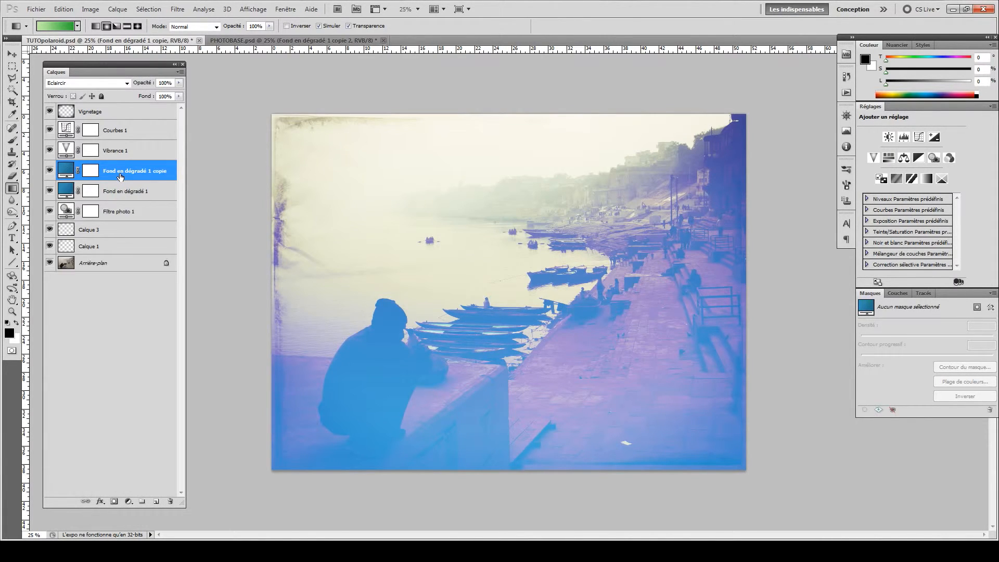
double_click(65, 194)
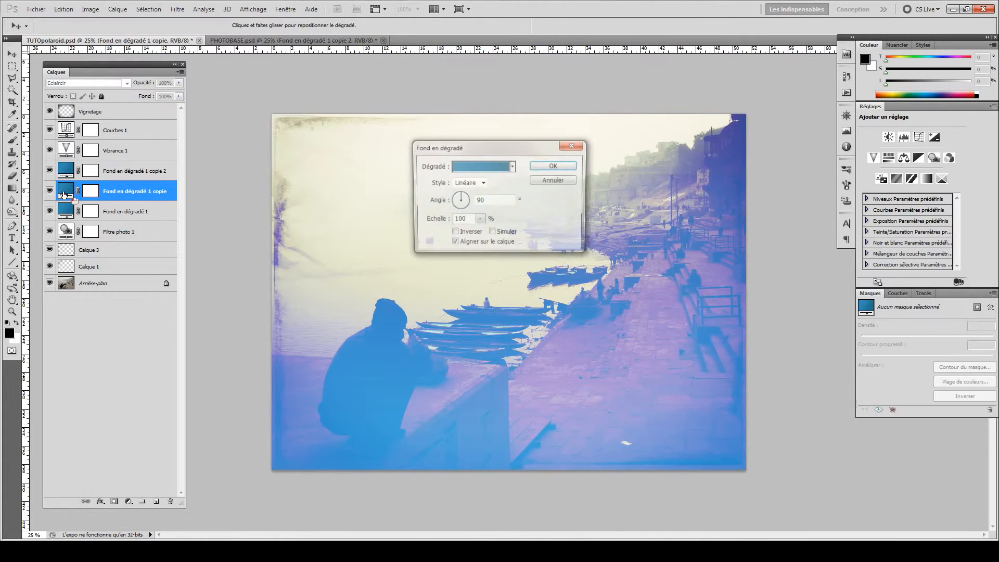
left_click(482, 167)
left_click(380, 169)
left_click(521, 115)
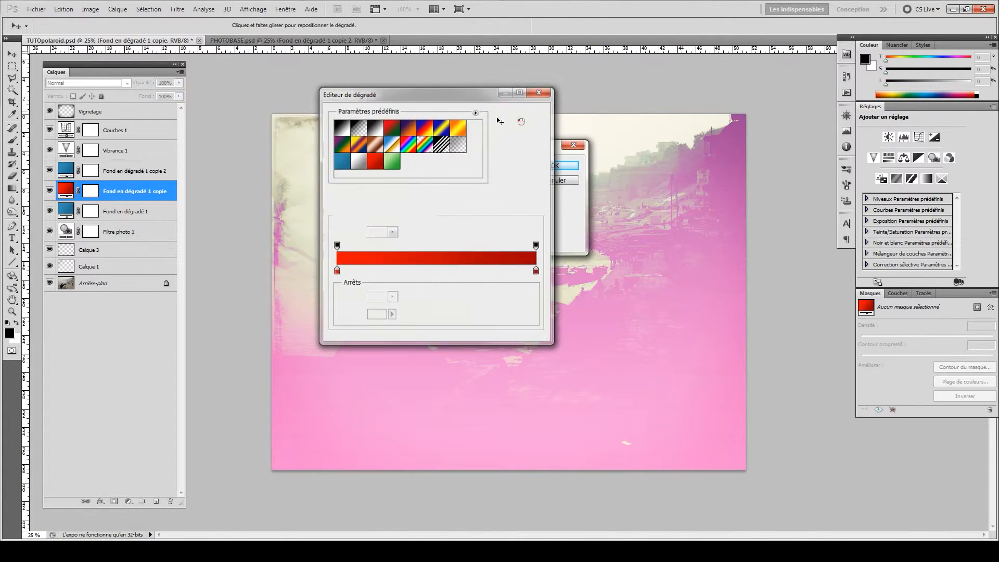
left_click(566, 167)
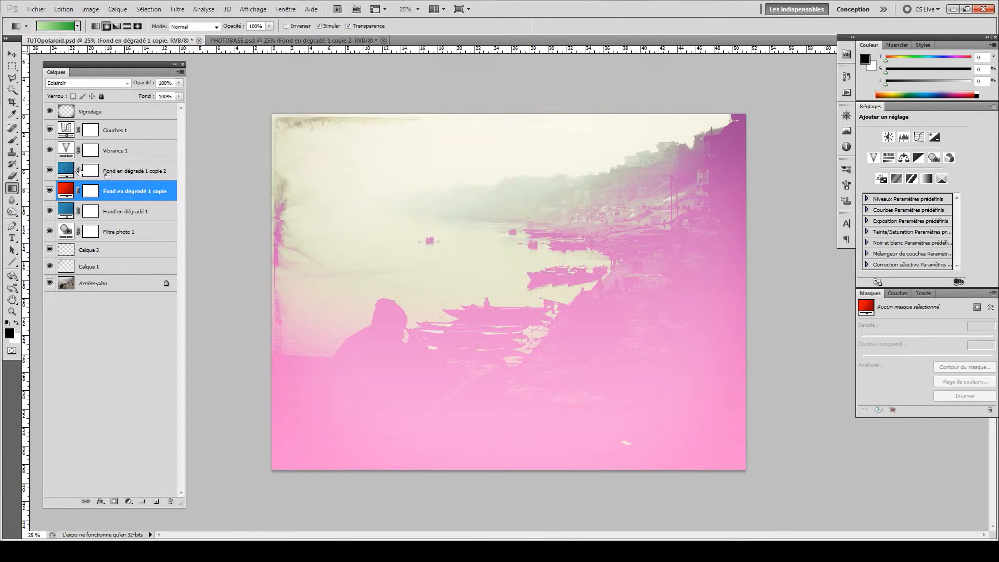
Apply the saved green gradient preset to the uppermost gradient fill copy
left_click(73, 174)
double_click(59, 170)
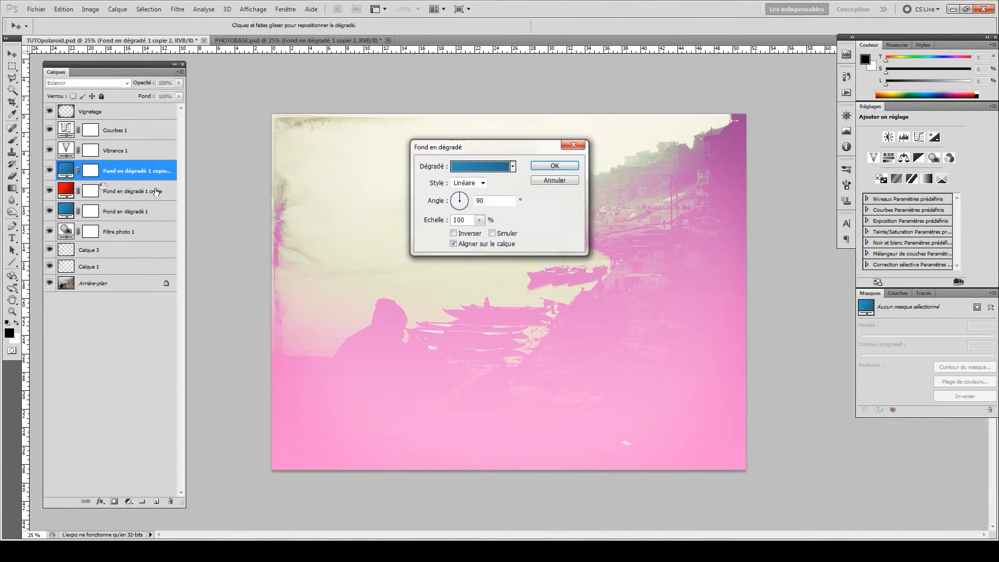
left_click(481, 167)
left_click(393, 163)
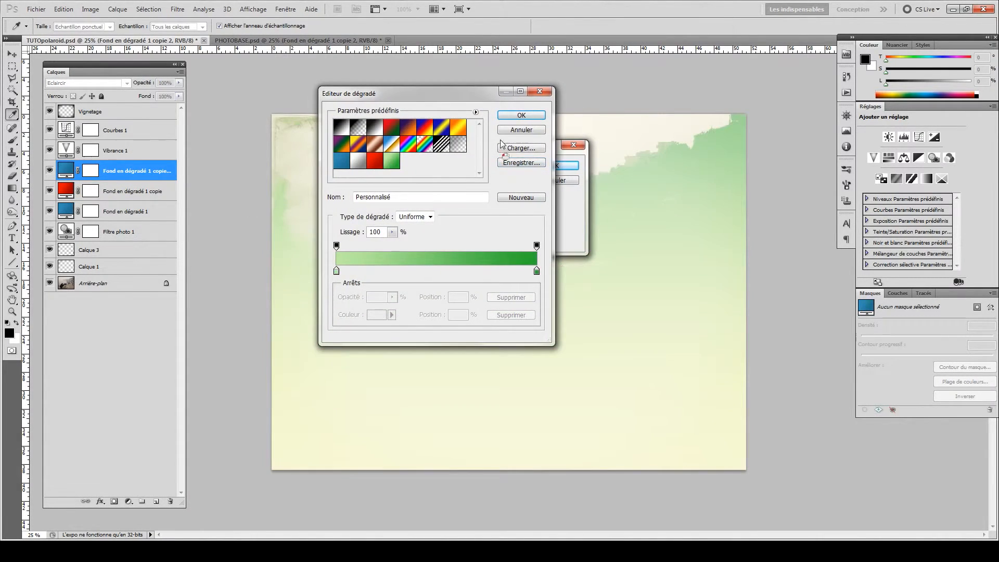
left_click(521, 115)
left_click(555, 165)
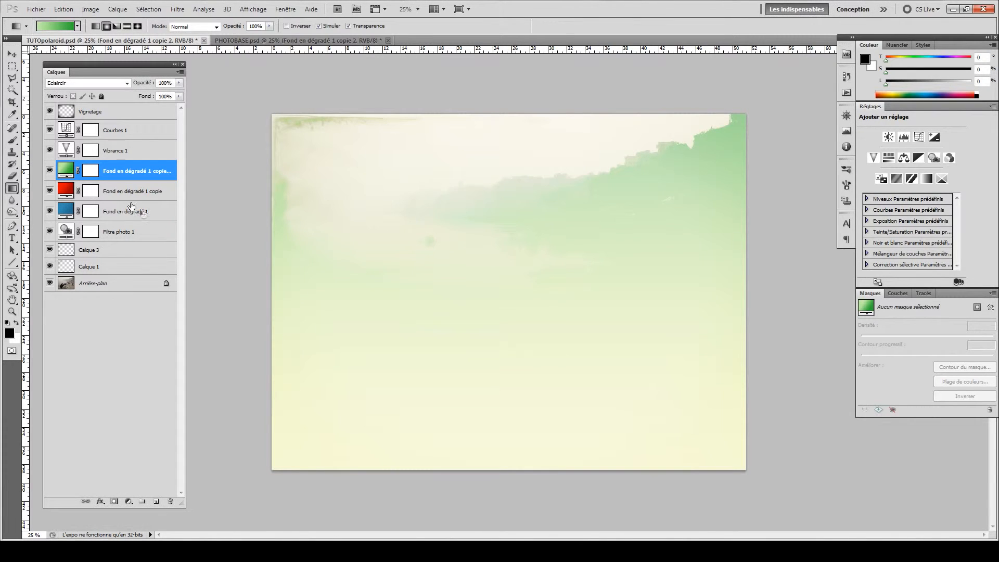
Hide the red and blue gradient fills and set the green gradient's angle to 8.53°, keeping its colours unreversed
left_click(50, 190)
left_click(49, 211)
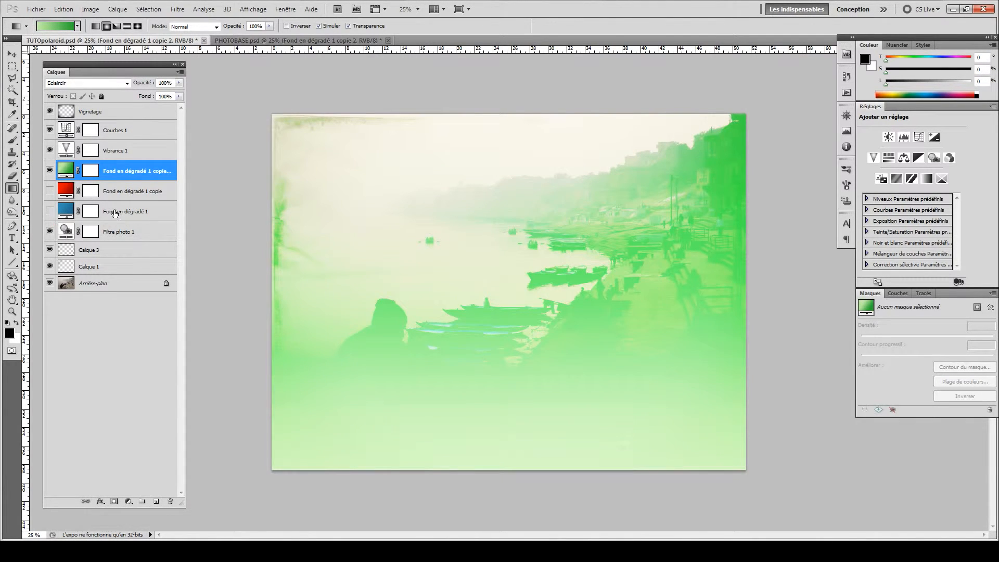
double_click(65, 172)
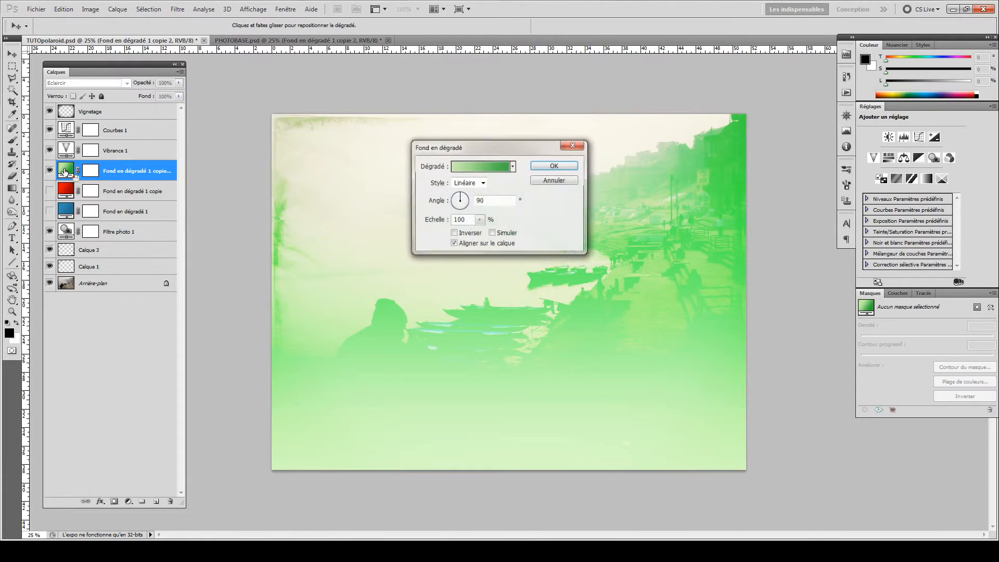
left_click_drag(454, 203, 472, 203)
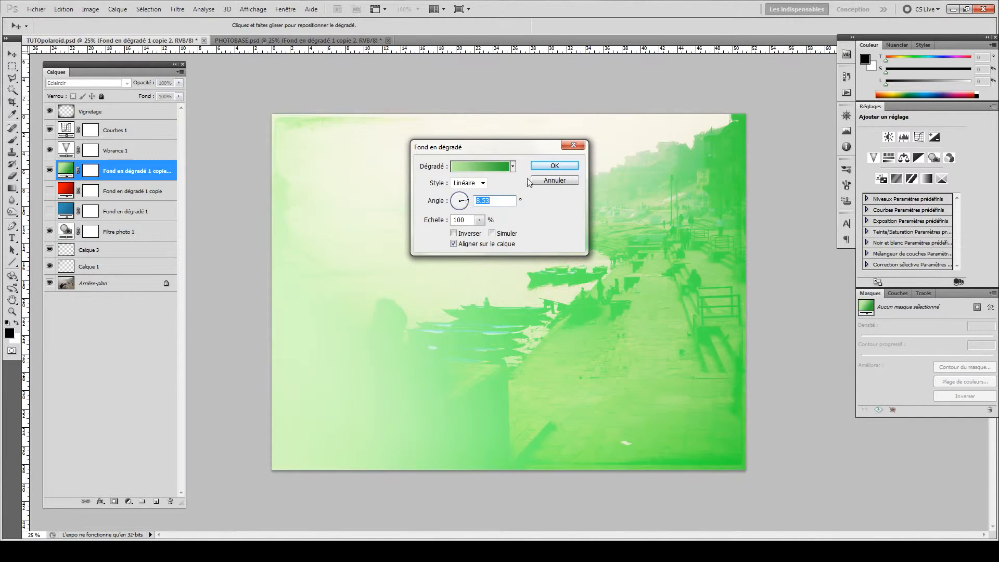
left_click(472, 234)
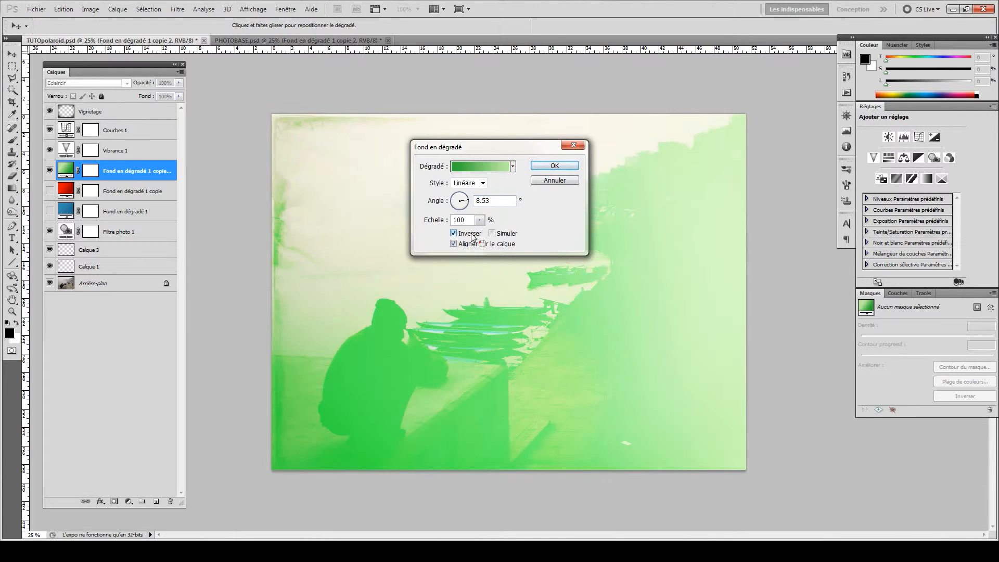
left_click(471, 234)
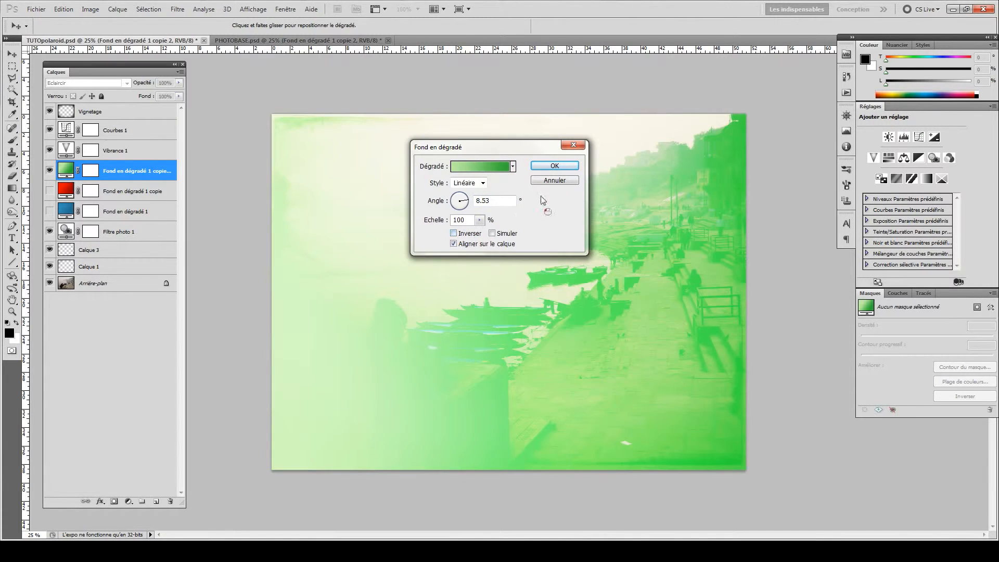
left_click(552, 167)
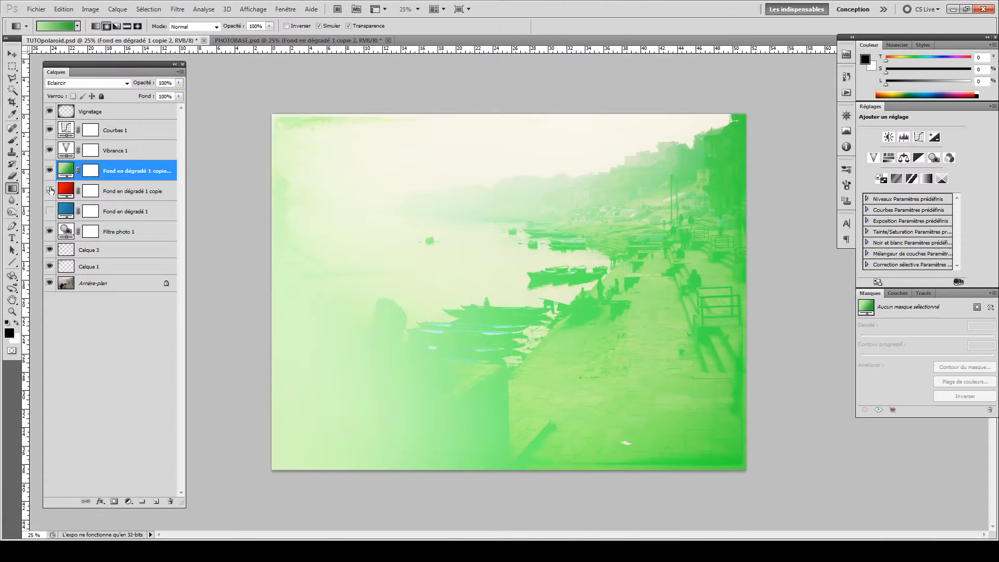
Mask the green gradient fill out of the photo's centre with a 2500 px black brush
left_click(87, 173)
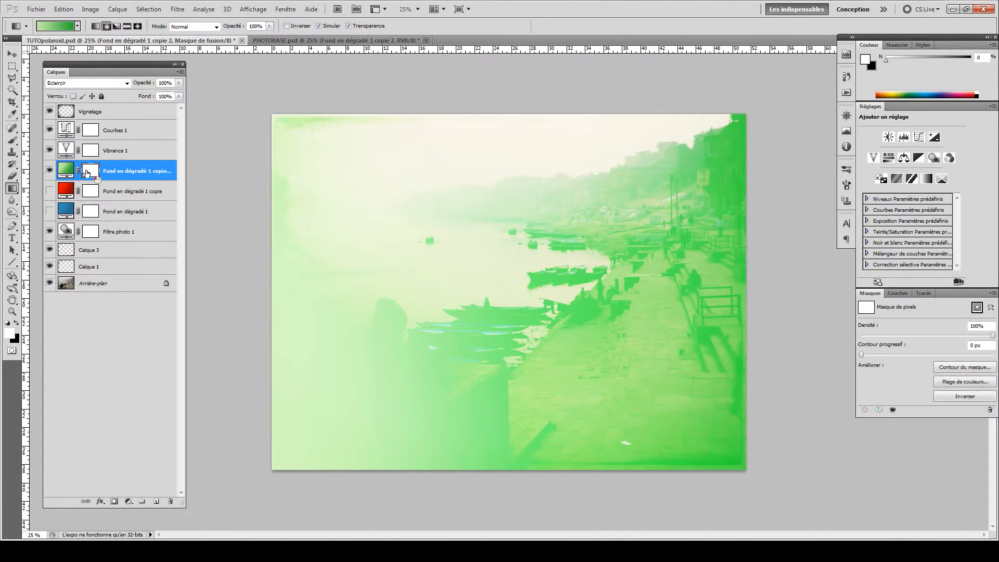
key("x")
key("b")
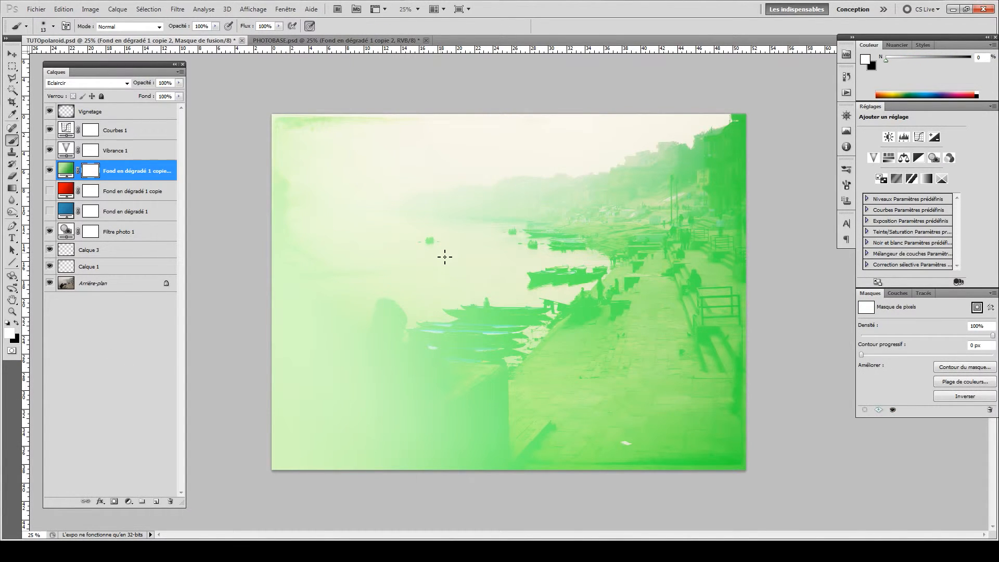
right_click(445, 257)
mouse_move(539, 276)
left_mouse_down()
mouse_move(575, 276)
mouse_move(423, 200)
mouse_move(446, 187)
mouse_move(476, 228)
mouse_move(449, 237)
mouse_move(475, 232)
mouse_move(418, 135)
mouse_move(571, 257)
mouse_move(517, 244)
mouse_move(535, 220)
mouse_move(516, 225)
mouse_move(512, 209)
mouse_move(532, 213)
mouse_move(531, 232)
mouse_move(470, 266)
mouse_move(482, 226)
mouse_move(448, 256)
left_mouse_up()
key("Return")
key("x")
key("x")
key("x")
mouse_move(533, 247)
left_mouse_down()
mouse_move(491, 249)
mouse_move(489, 294)
left_mouse_up()
Extend the green fill's masking so the tint stays only along the edges, and set the layer's opacity to 26%
left_click(96, 166)
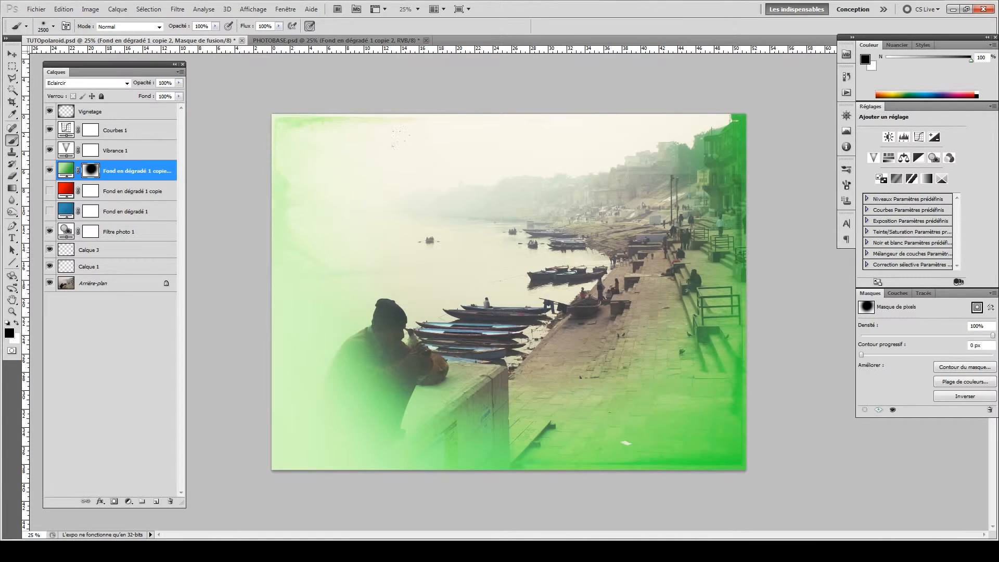
mouse_move(400, 256)
left_mouse_down()
mouse_move(359, 385)
mouse_move(395, 411)
mouse_move(569, 298)
mouse_move(736, 281)
mouse_move(720, 156)
mouse_move(731, 359)
mouse_move(626, 330)
mouse_move(551, 458)
mouse_move(312, 396)
left_mouse_up()
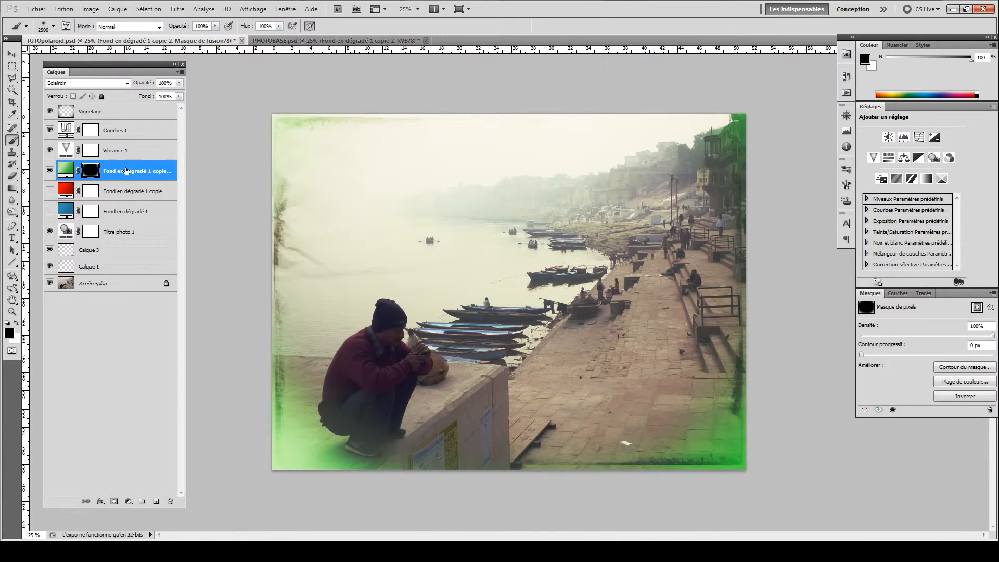
left_click_drag(180, 87, 143, 97)
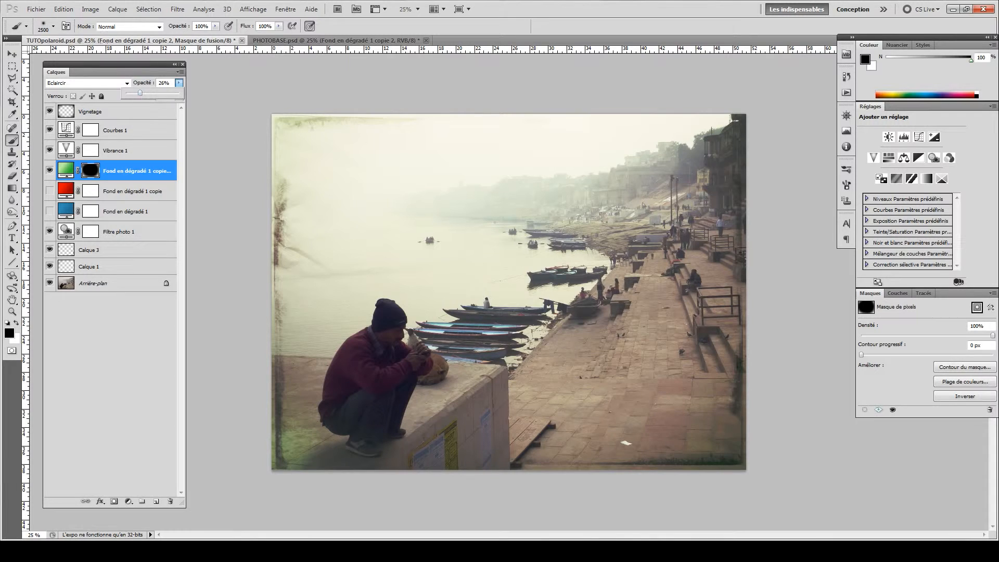
Show the red gradient fill layer and set its opacity to 29%
left_click(50, 190)
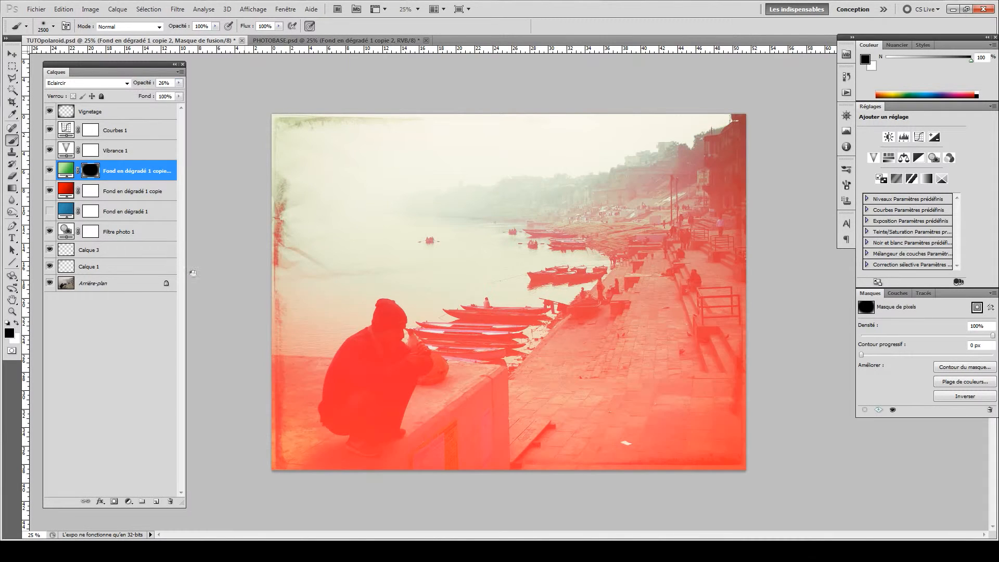
left_click(121, 192)
left_click_drag(179, 84, 143, 96)
Paint black on the red fill's mask over the photo's centre and lower-right corner
left_click(91, 191)
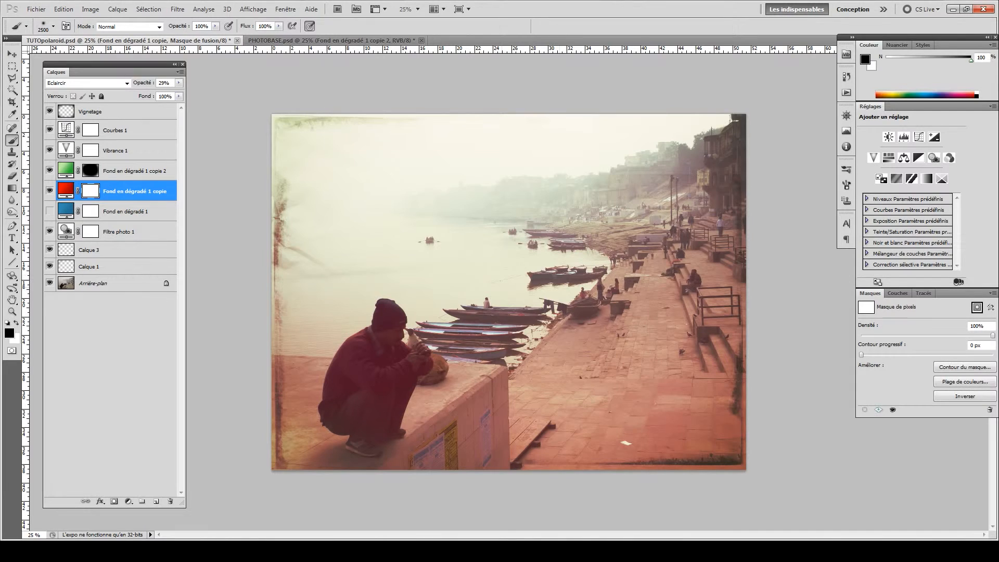
left_click(587, 277)
left_click(562, 332)
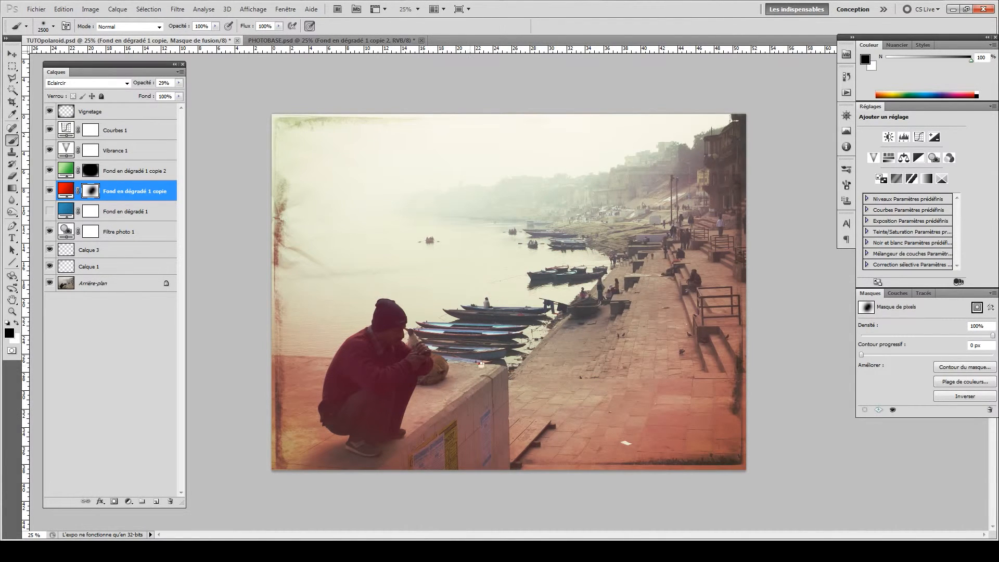
left_click(727, 444)
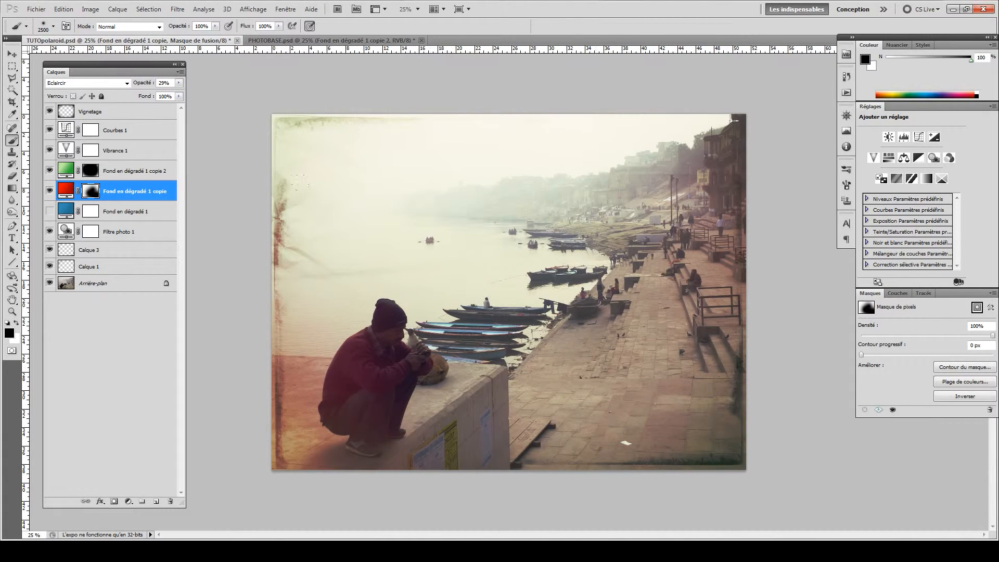
Show the blue gradient fill and mask it over the photo's centre, leaving blue only in the lower corners
left_click(50, 211)
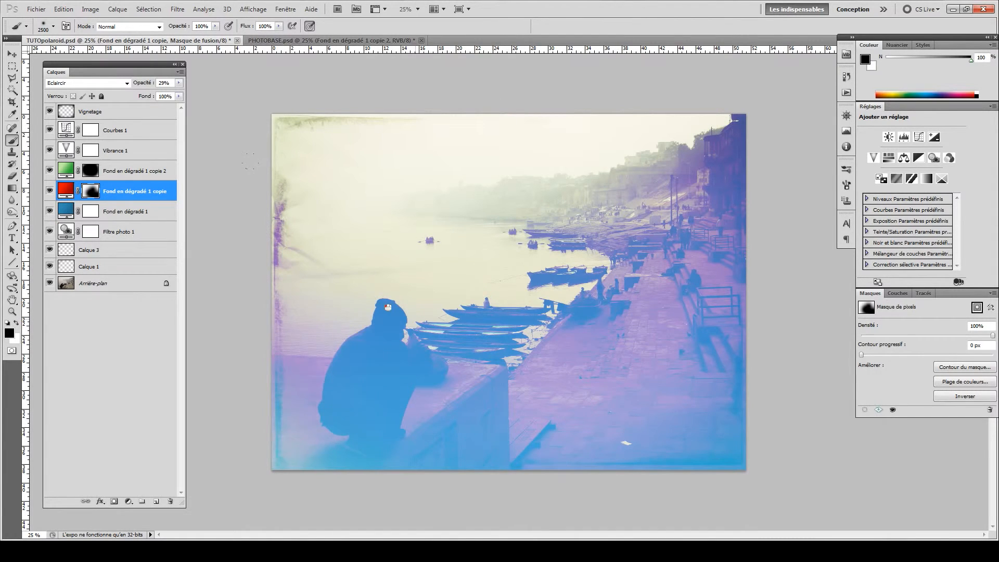
left_click(94, 212)
mouse_move(375, 214)
left_mouse_down()
mouse_move(355, 250)
mouse_move(568, 189)
mouse_move(616, 164)
mouse_move(667, 170)
mouse_move(646, 250)
mouse_move(568, 298)
mouse_move(415, 338)
left_mouse_up()
mouse_move(553, 381)
left_mouse_down()
mouse_move(586, 374)
mouse_move(562, 370)
left_mouse_up()
key("v")
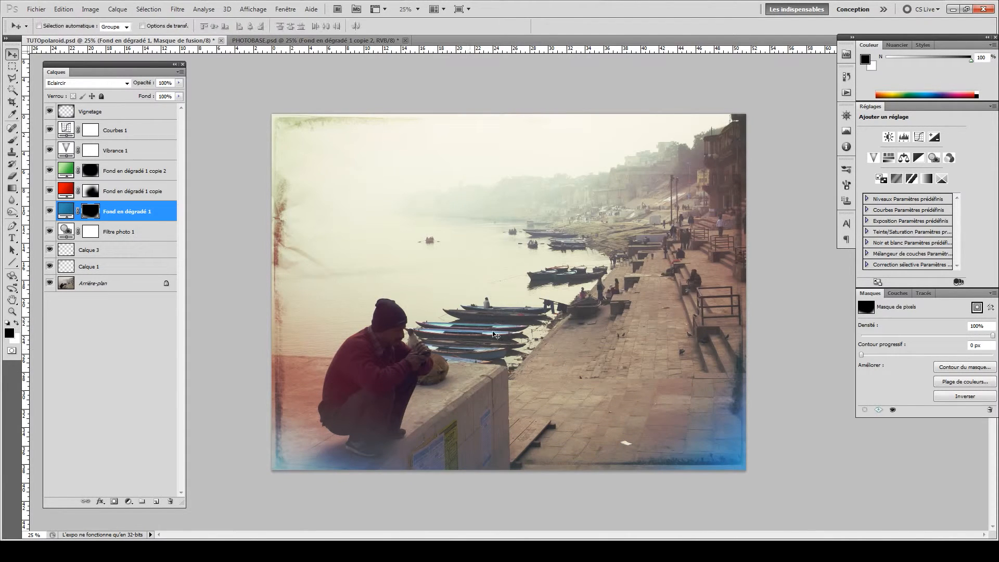
Set the blue gradient fill layer's opacity to 69%
key("e")
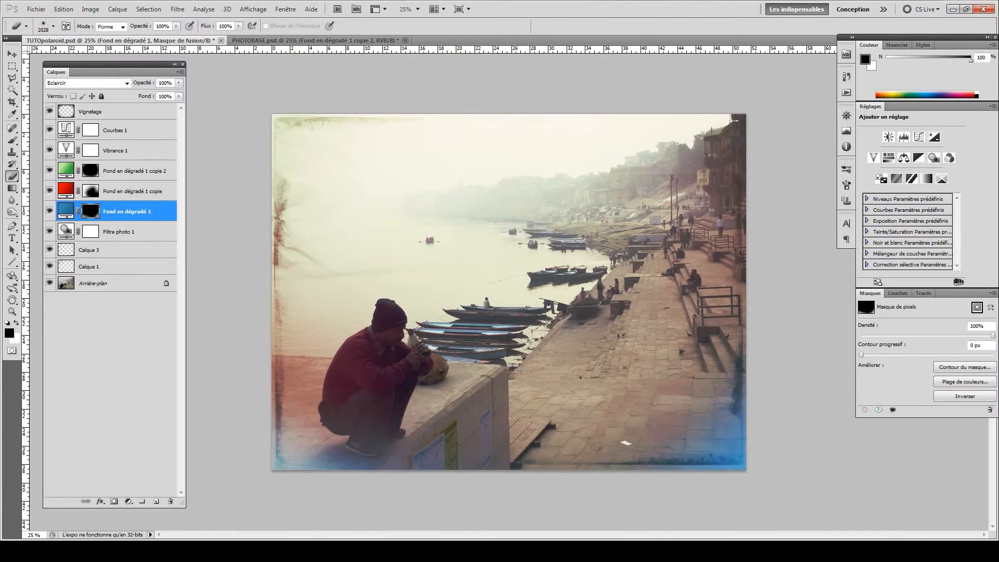
left_click(179, 83)
left_click_drag(179, 92, 165, 99)
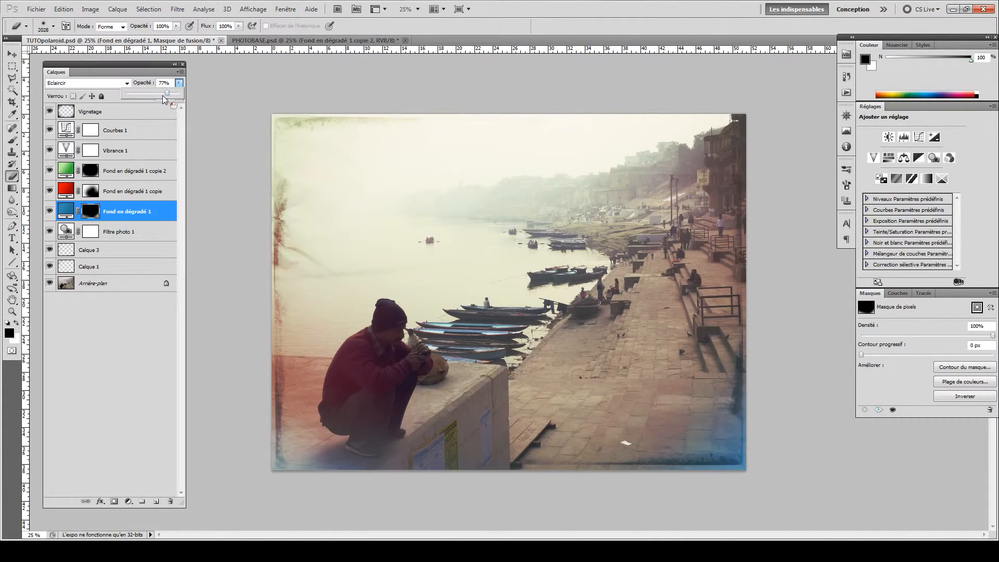
key("v")
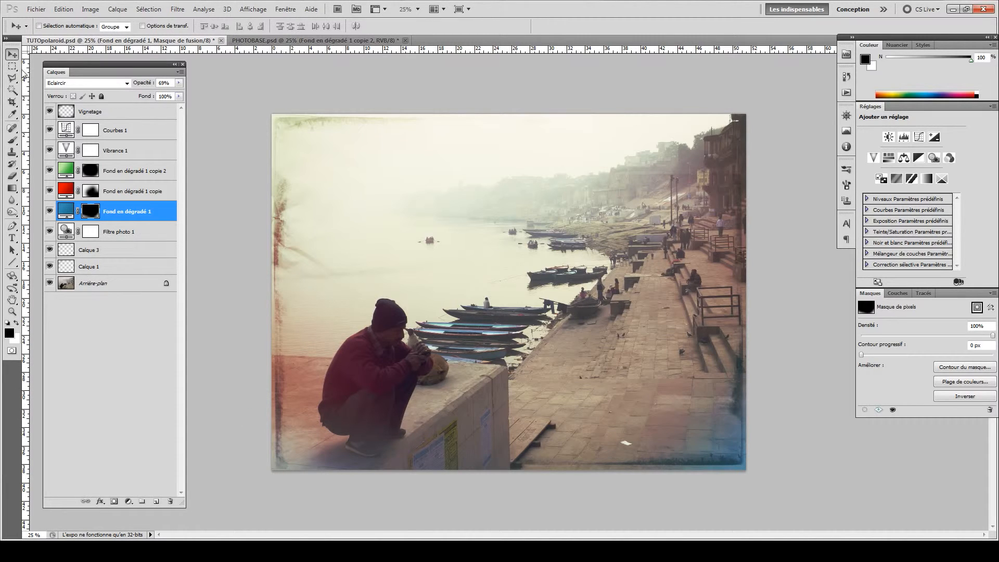
Place the photo IMG_3637 in the document and move its layer directly above the background
left_click(36, 9)
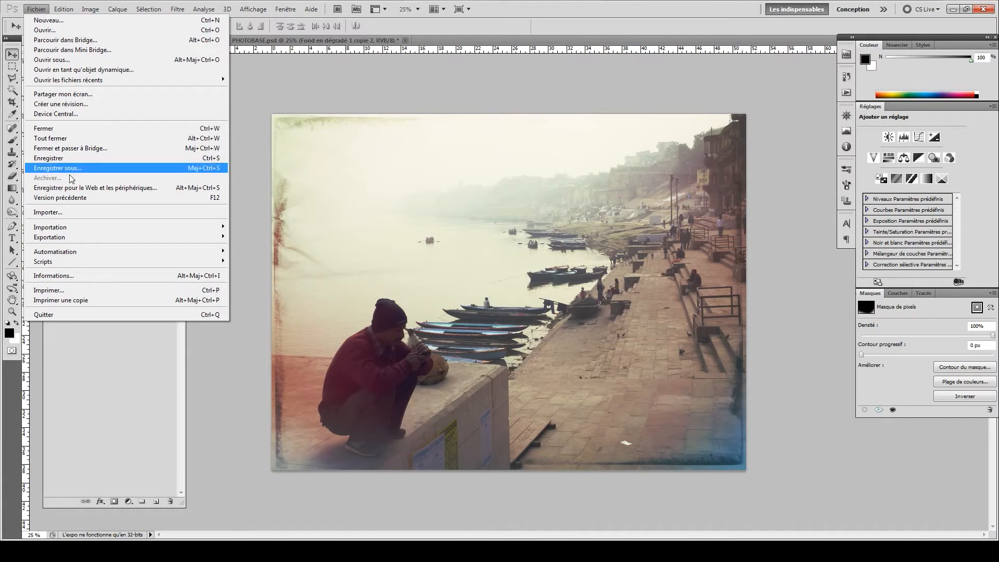
left_click(73, 214)
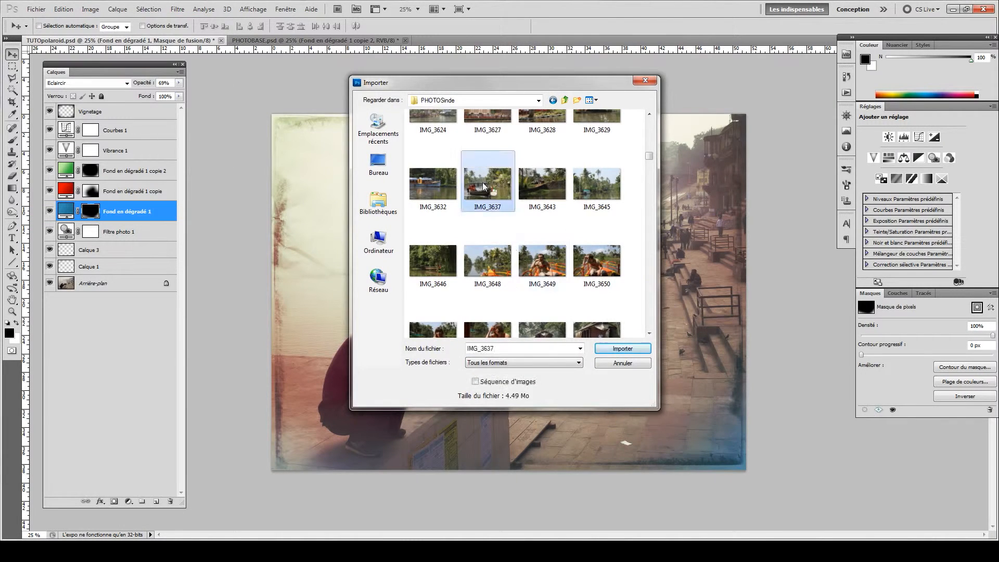
double_click(486, 183)
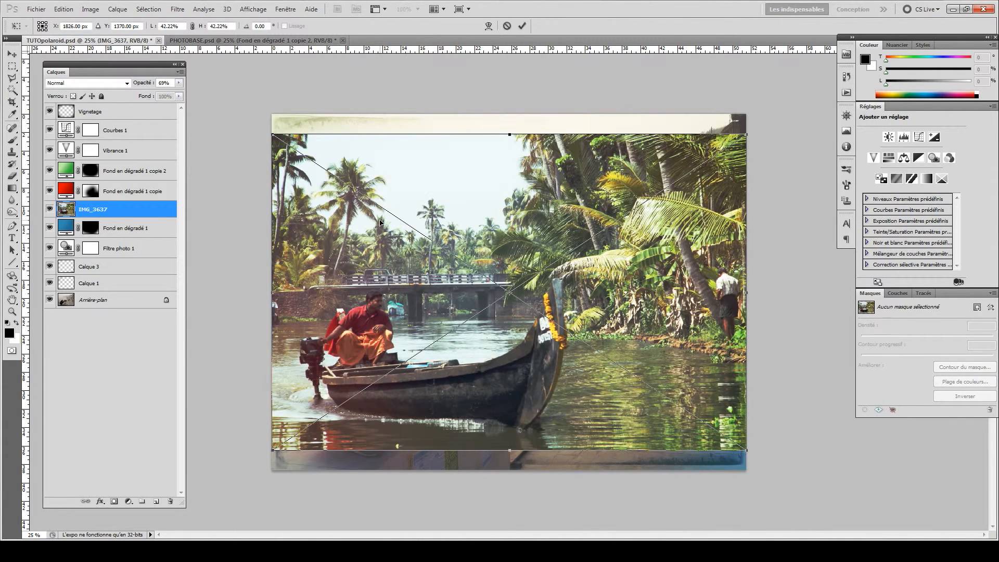
key("Return")
left_click_drag(100, 212, 94, 293)
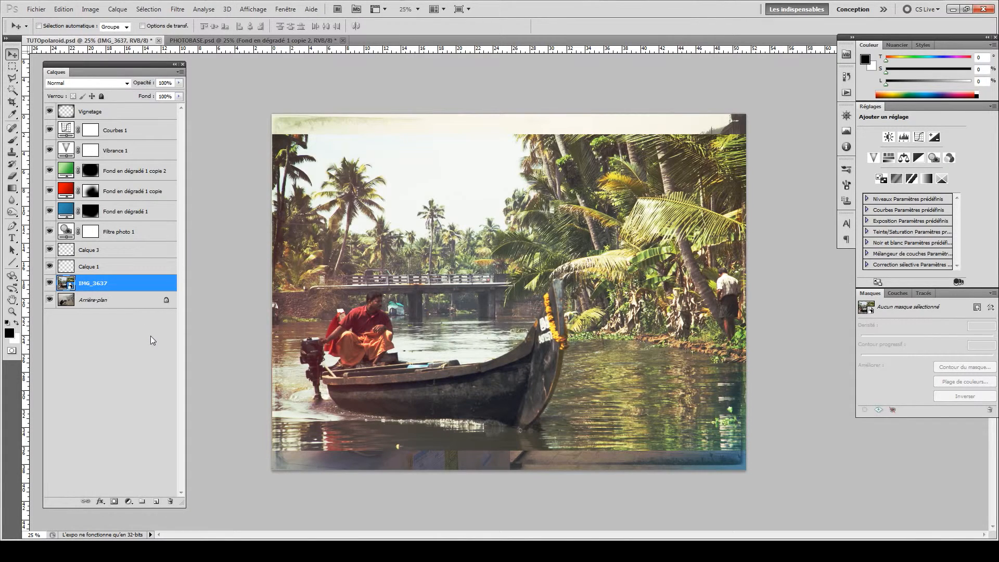
Enlarge the placed boat photo to cover the whole canvas and shift it slightly to the right
key("ctrl+t")
left_click_drag(510, 133, 509, 114)
key("ctrl+z")
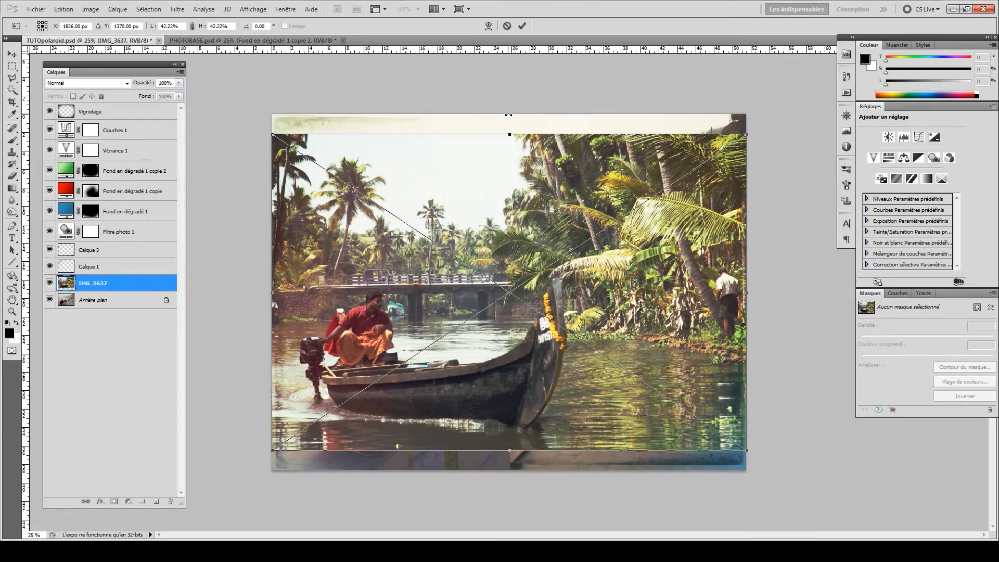
left_click_drag(271, 133, 237, 115)
key("Return")
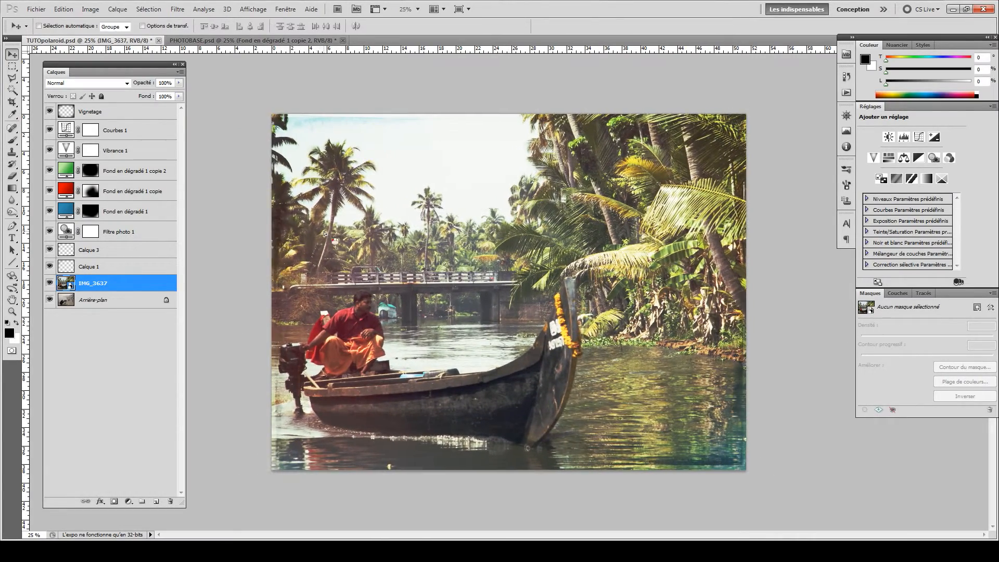
left_click_drag(332, 230, 339, 228)
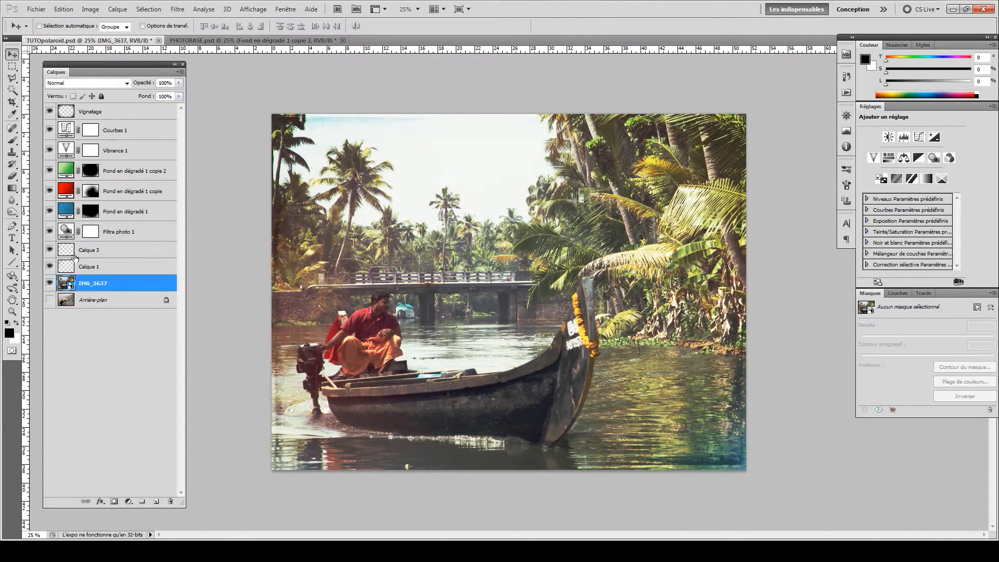
Move the Vibrance 1 adjustment layer directly above the IMG_3637 layer
left_click_drag(71, 151, 116, 275)
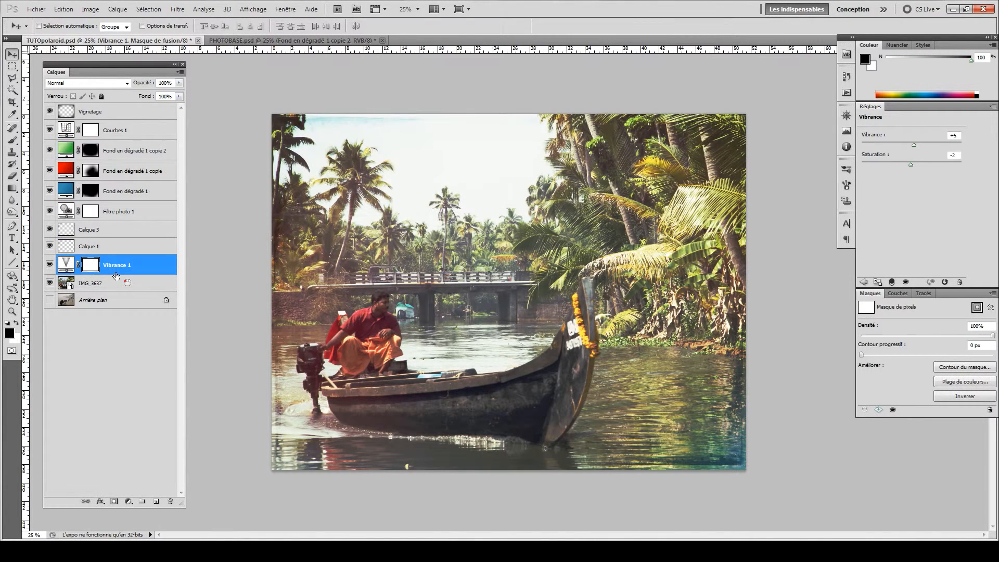
Set the Vibrance 1 adjustment to vibrance +29 and saturation -15, show the background layer and compare both photos
left_click(65, 266)
left_click_drag(894, 164, 889, 169)
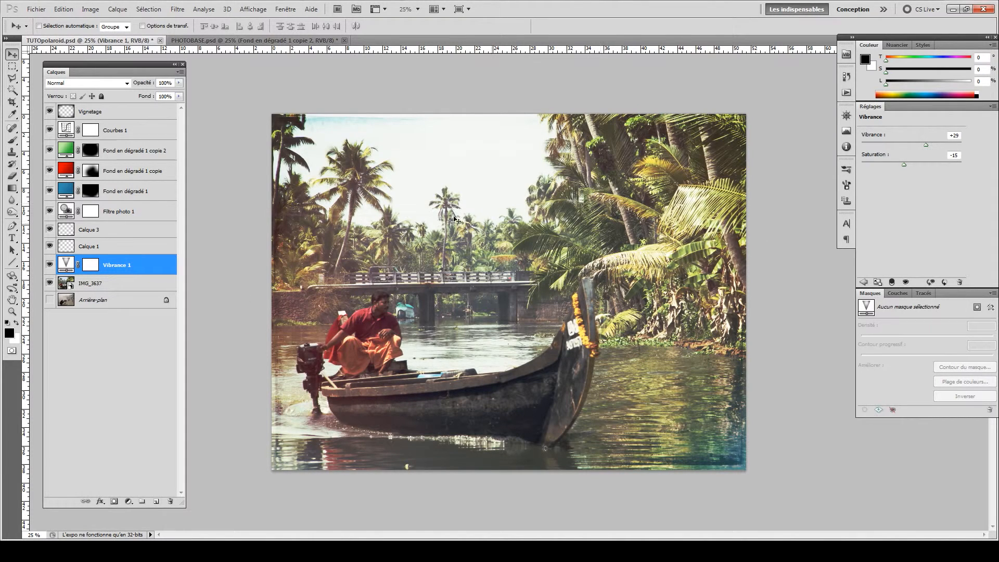
left_click(49, 283)
left_click(50, 300)
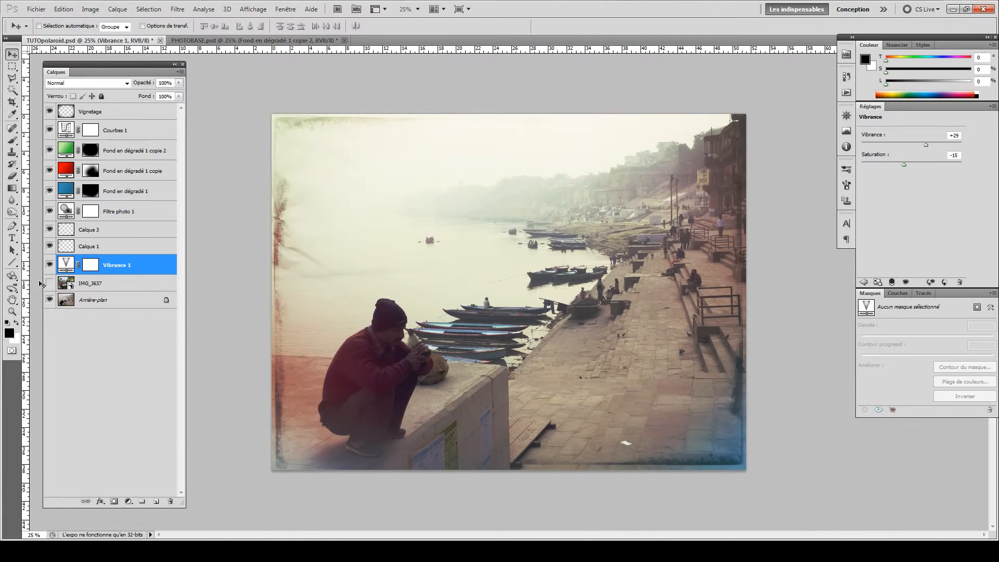
left_click(50, 285)
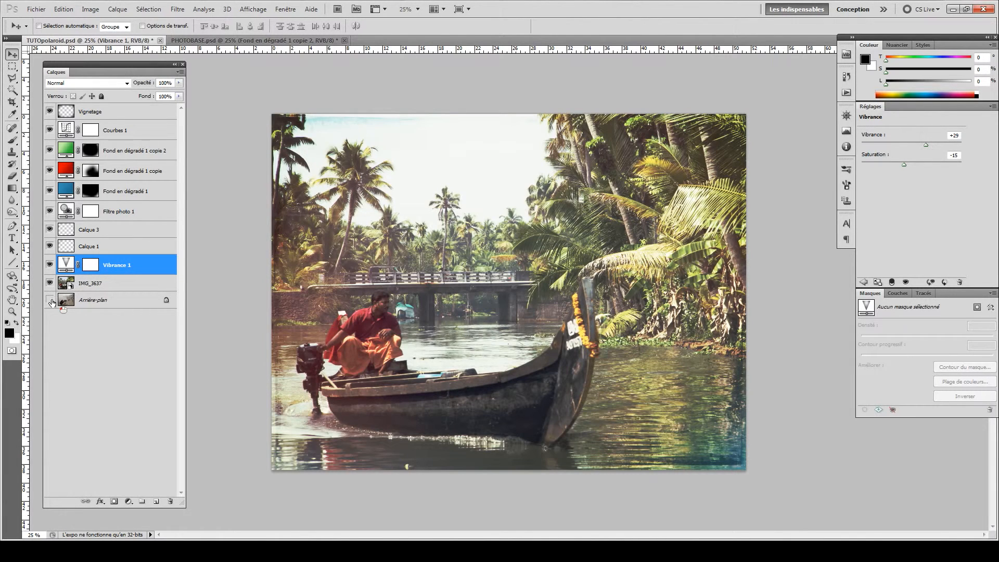
Save TUTOpolaroid.psd and hide the IMG_3637 layer so the background photo shows
left_click(36, 10)
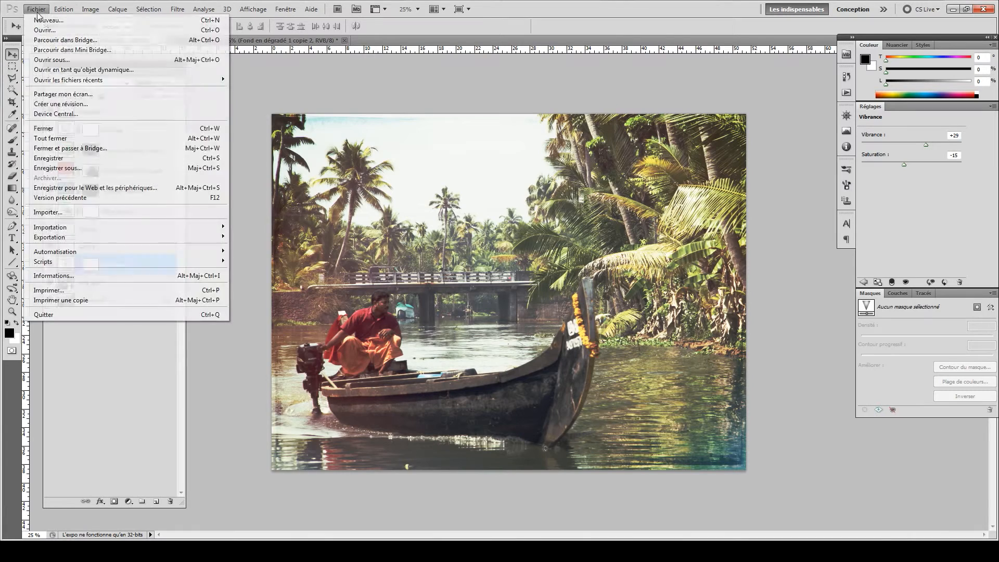
left_click(77, 159)
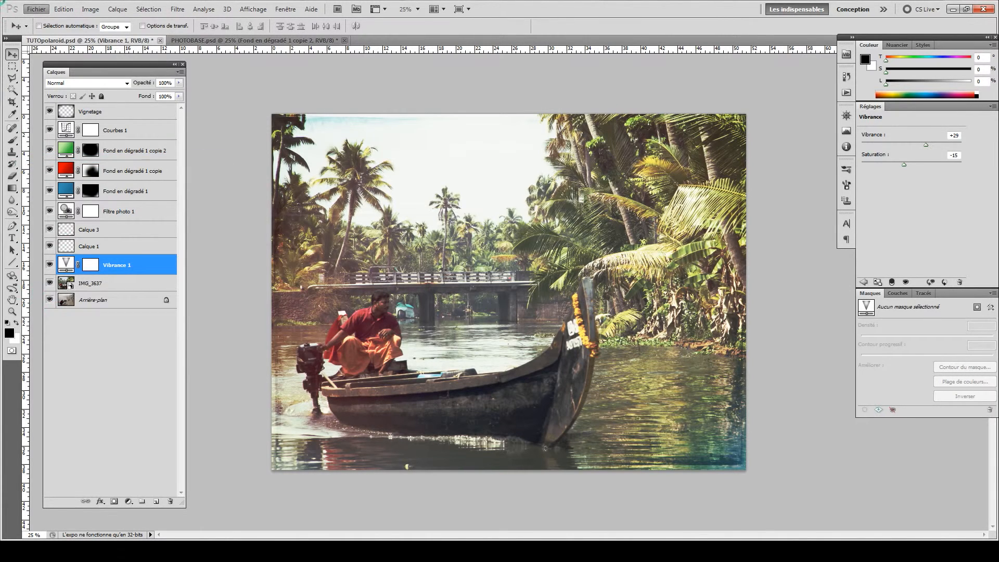
left_click(50, 284)
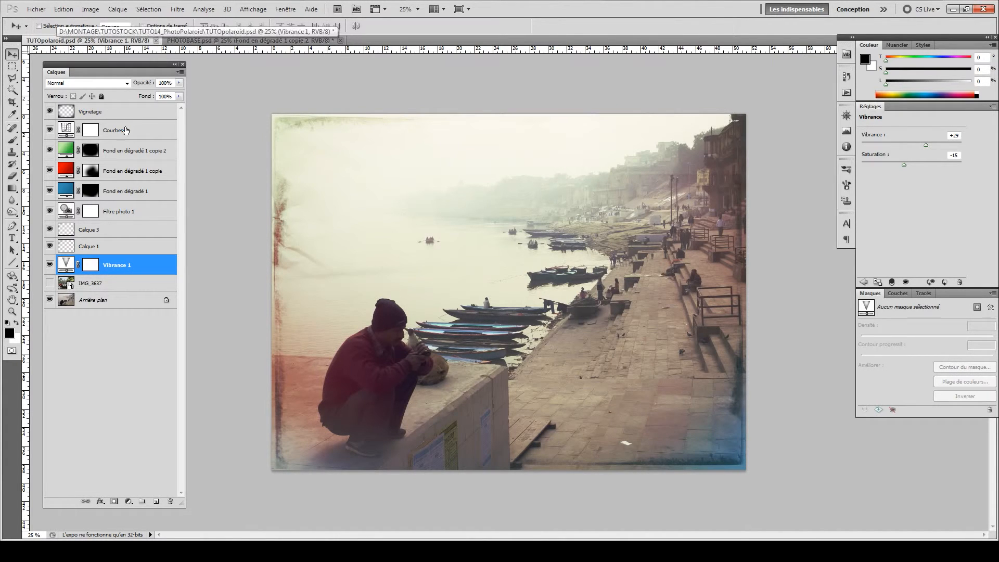
Create a new document with the film and video preset at the HDTV 1080p/29,97 size
left_click(37, 9)
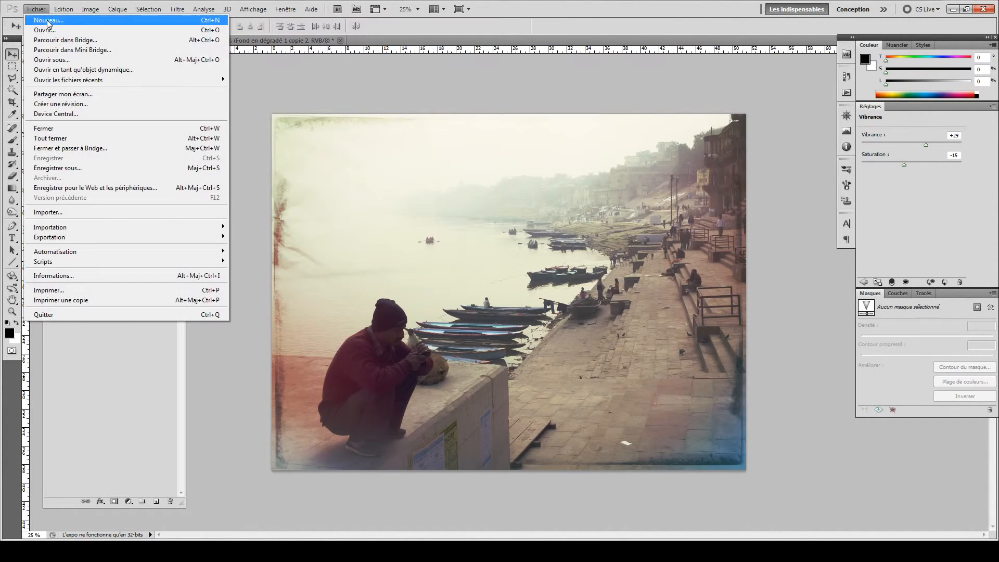
left_click(48, 19)
left_click(324, 139)
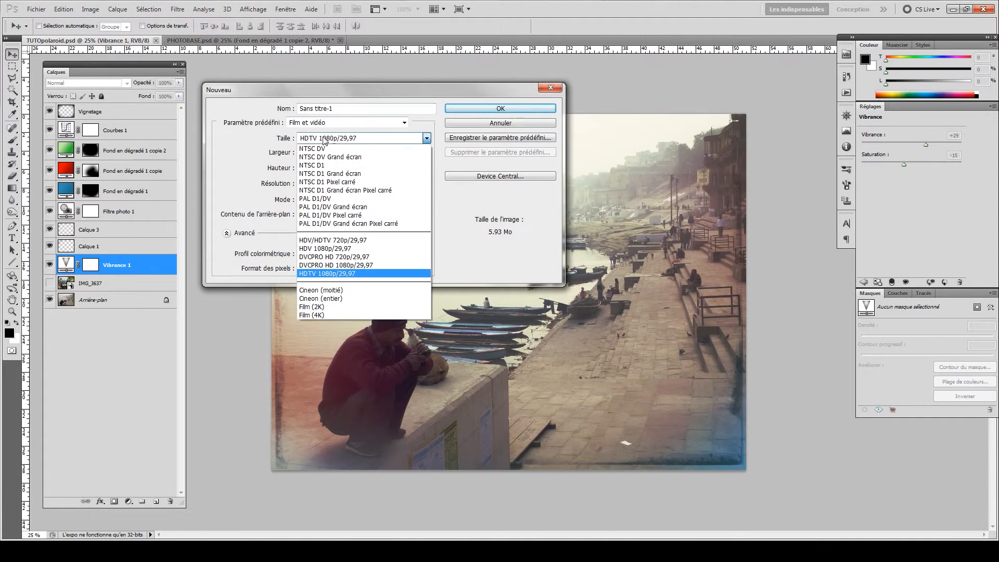
left_click(328, 141)
left_click(479, 107)
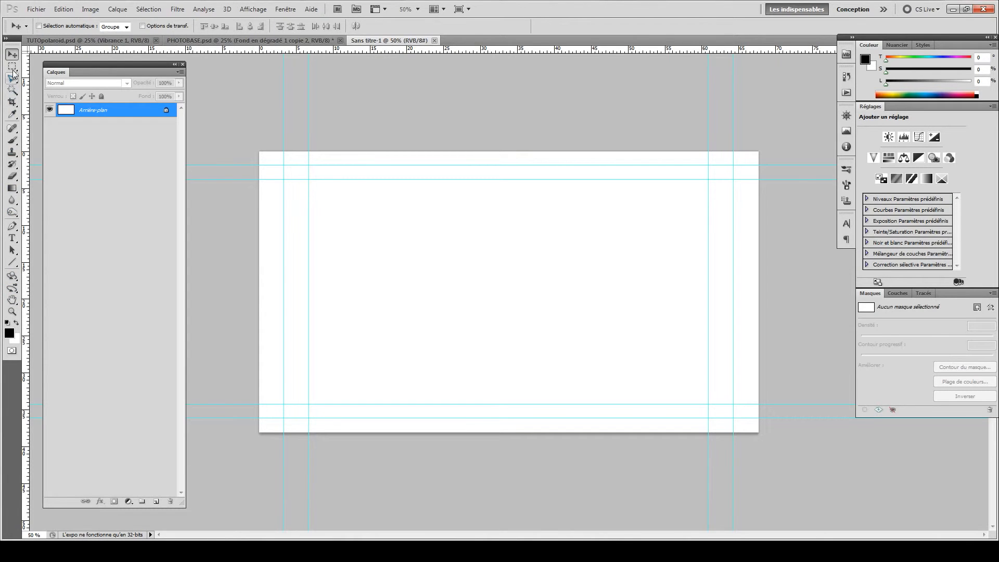
Crop the blank document to a full-height portrait format a little under half its width
left_click(12, 102)
left_click_drag(259, 152, 486, 462)
key("Return")
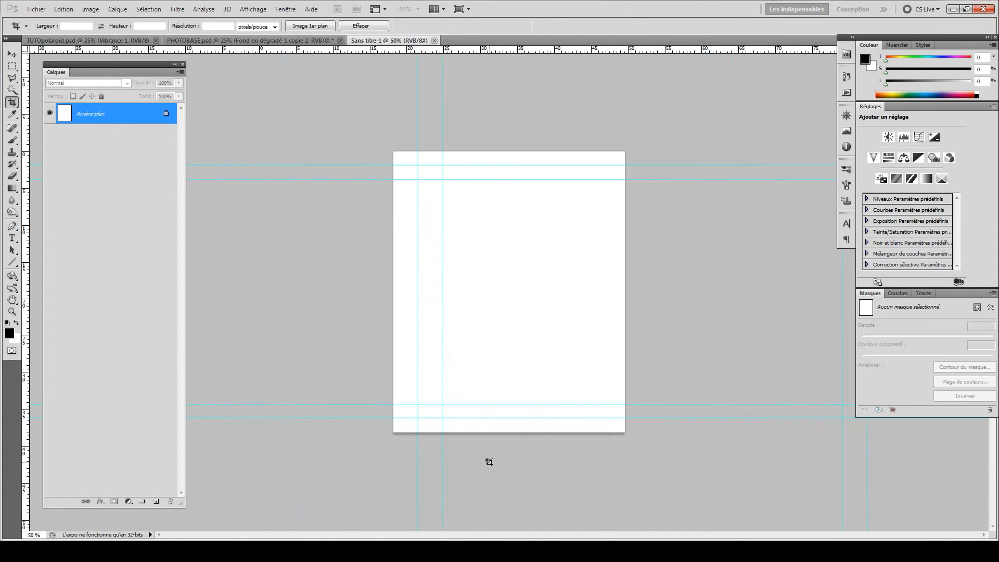
Place the TUTOpolaroid file from the TUTOSTOCK folder's TUTO14_PhotoPolaroid subfolder into the cropped document
left_click(32, 9)
left_click(44, 212)
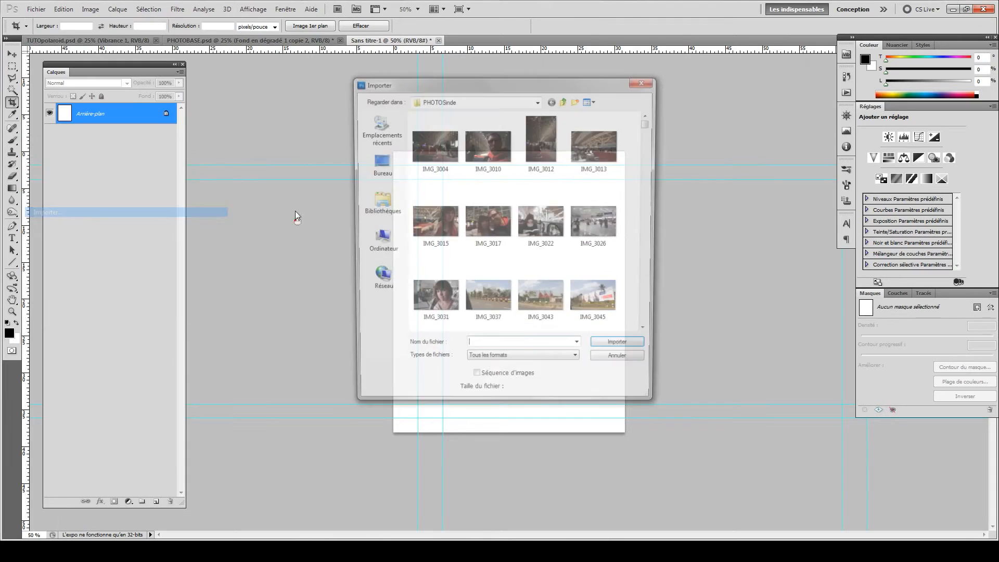
left_click(389, 246)
double_click(486, 153)
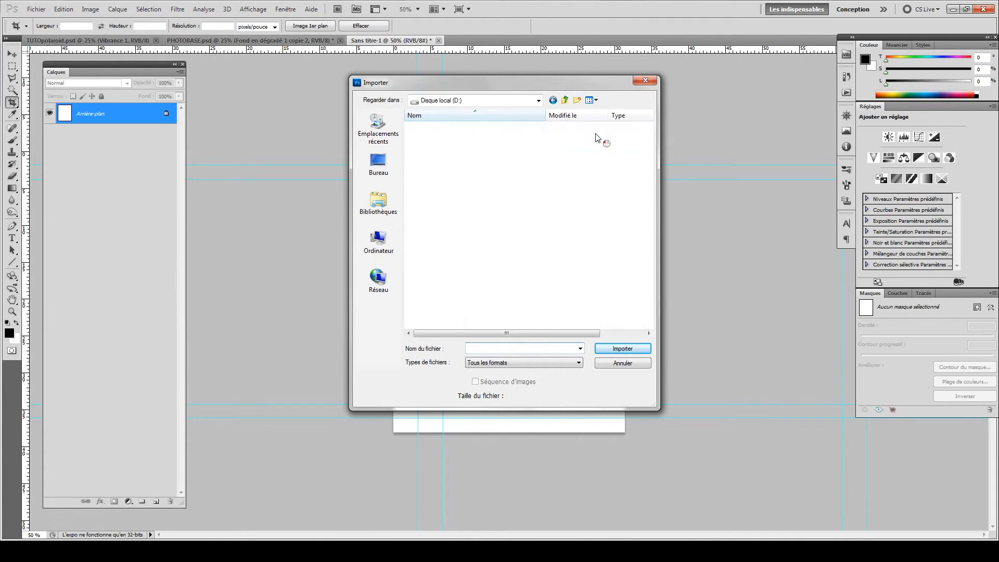
double_click(434, 256)
double_click(435, 252)
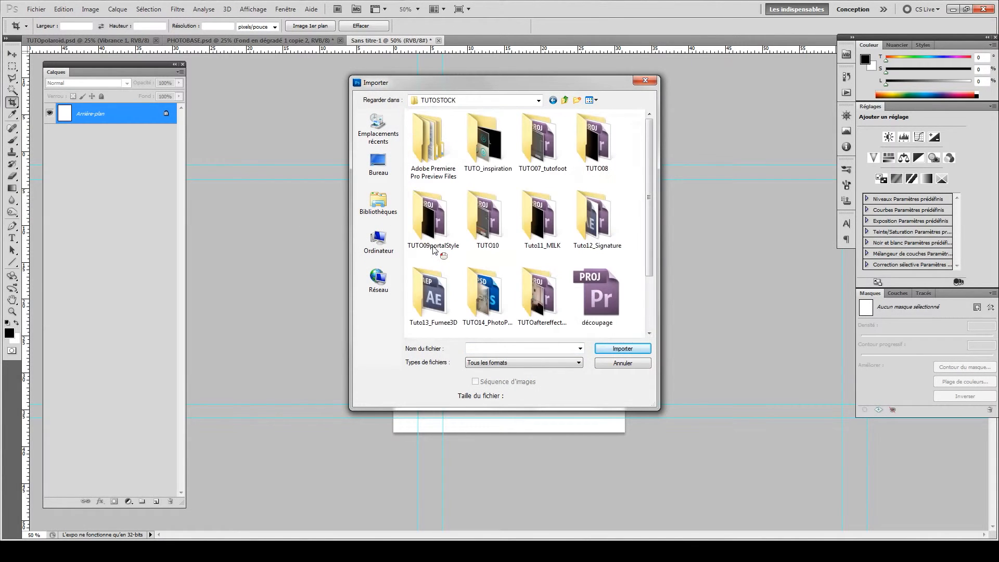
double_click(509, 300)
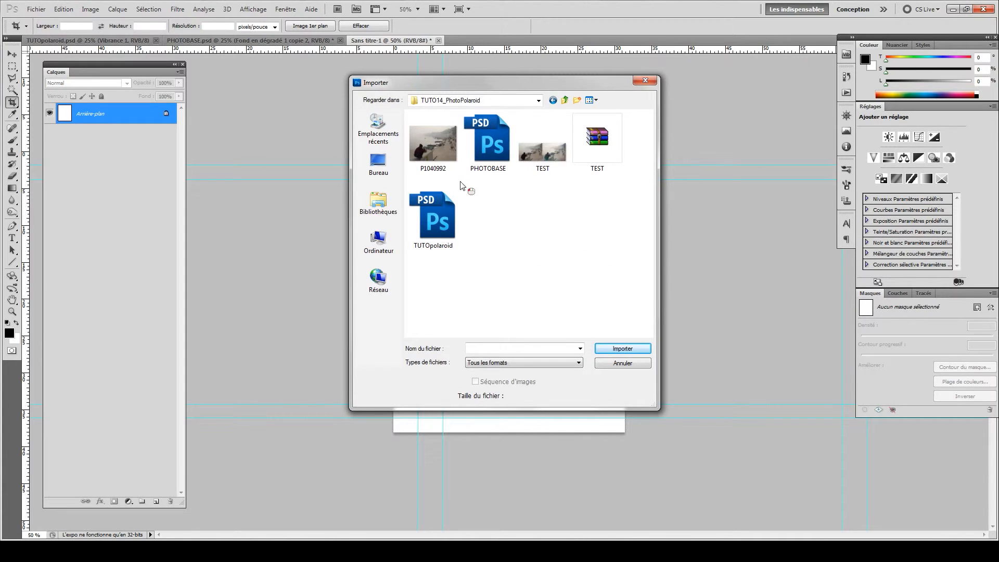
double_click(447, 218)
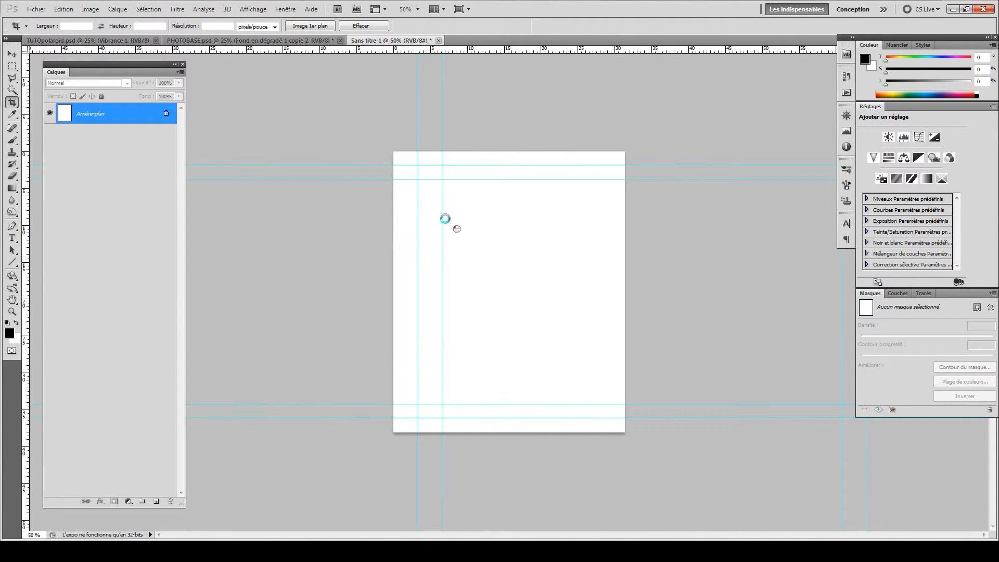
Move the placed photo to the upper part of the page and scale it to about 57%, leaving narrow white margins
left_click_drag(508, 297, 503, 237)
mouse_move(392, 152)
left_mouse_down()
mouse_move(413, 167)
mouse_move(399, 158)
left_mouse_up()
key("Return")
key("ctrl+t")
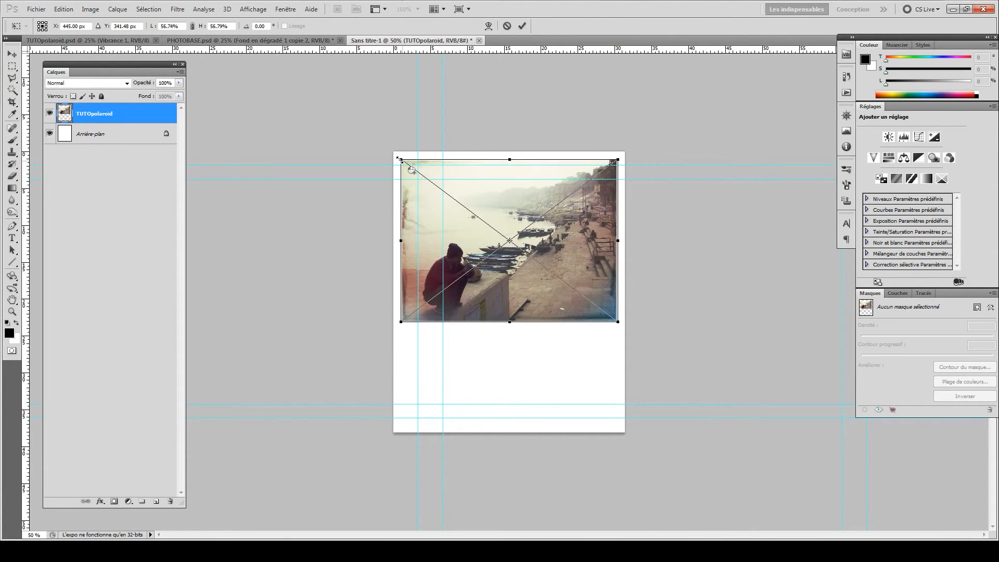
key("Return")
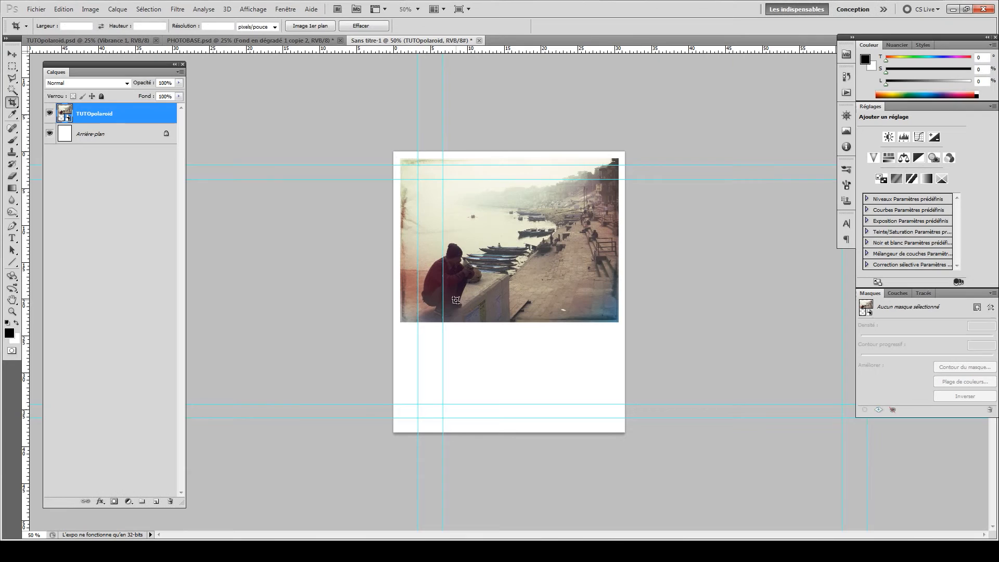
Merge the TUTOpolaroid layer with the white background layer
key("b")
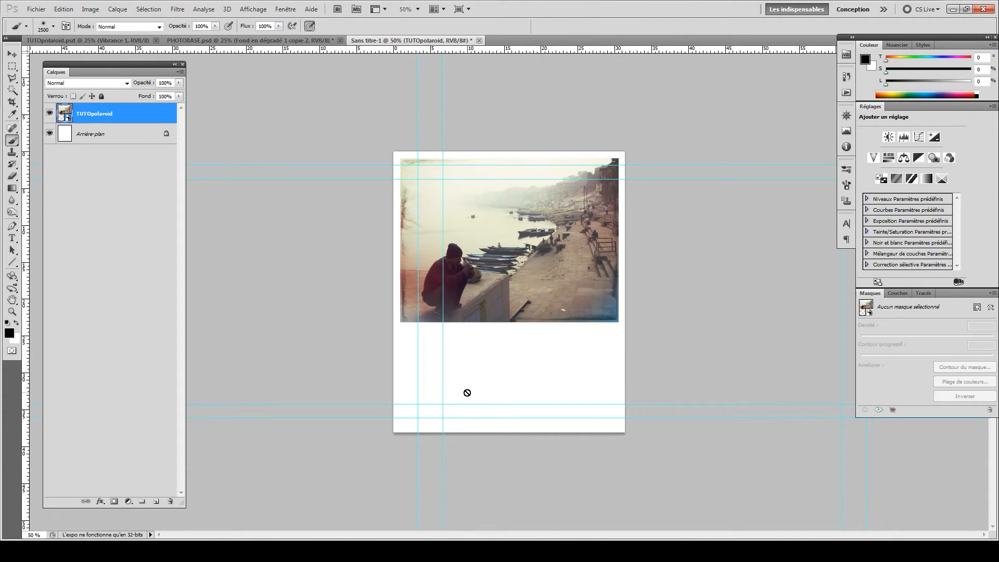
left_click(91, 136, "shift")
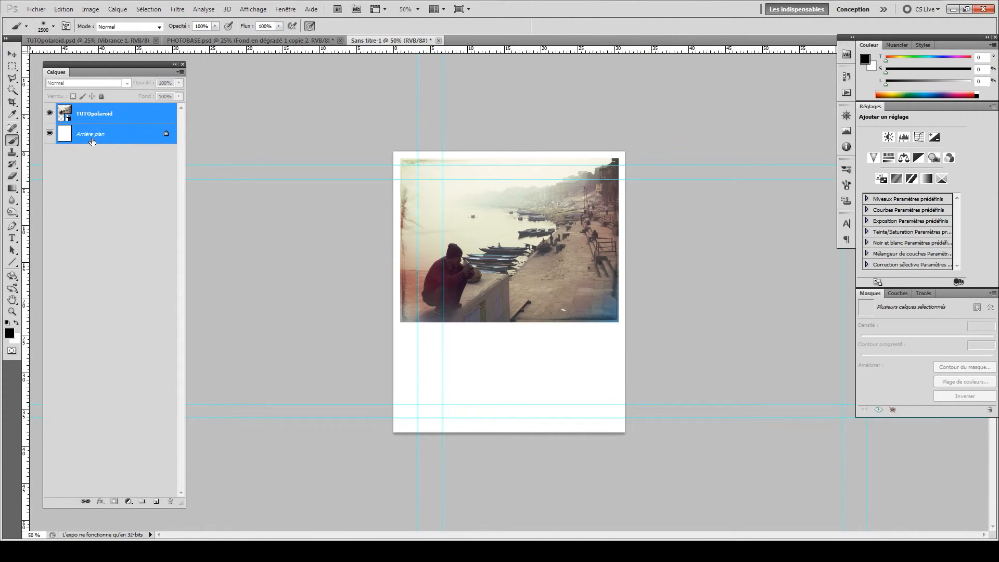
key("ctrl+e")
Handwrite a first name in black below the photo with a 13 px brush
right_click(484, 368)
left_click(501, 390)
left_click_drag(519, 410, 663, 409)
mouse_move(443, 393)
left_mouse_down()
mouse_move(474, 371)
mouse_move(499, 386)
mouse_move(517, 375)
mouse_move(545, 385)
left_mouse_up()
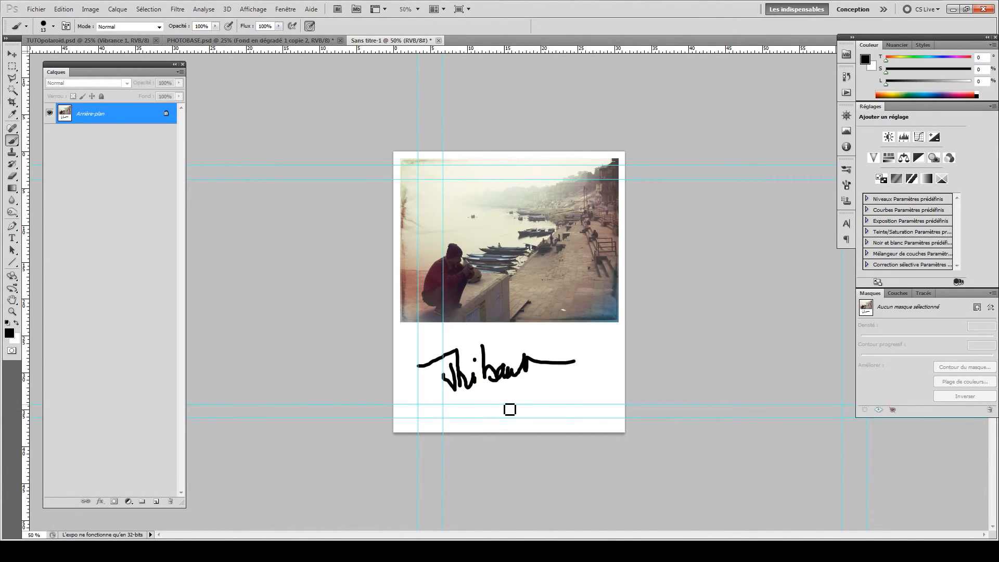
Undo all the handwritten brush strokes below the photo
key("ctrl+alt+z")
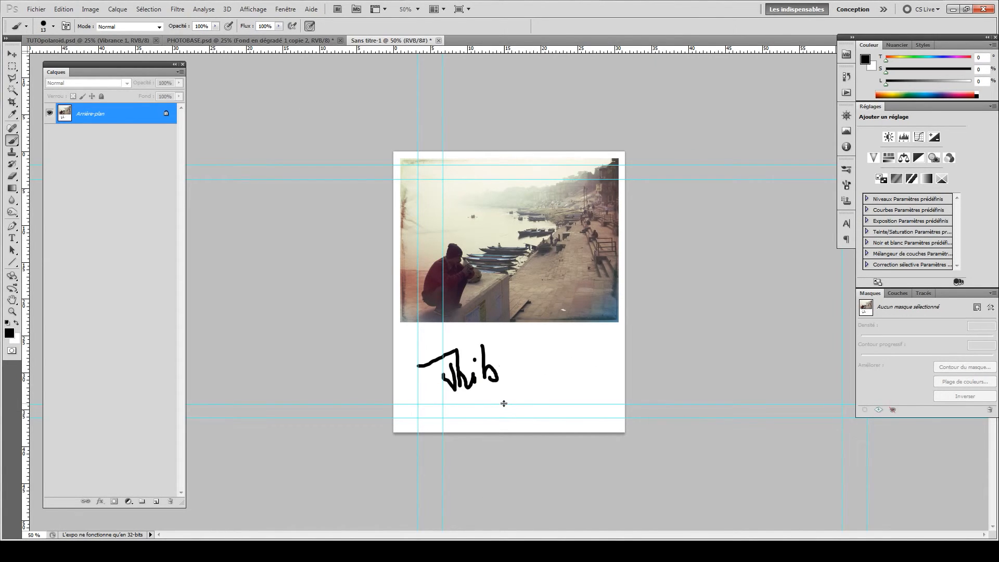
key("ctrl+alt+z")
key("ctrl+alt+z")
key("ctrl+alt+z")
key("ctrl+alt+z")
key("ctrl+alt+z")
Add the caption "Vacance en Inde" in the white area below the photo and colour it black
key("t")
left_click(472, 368)
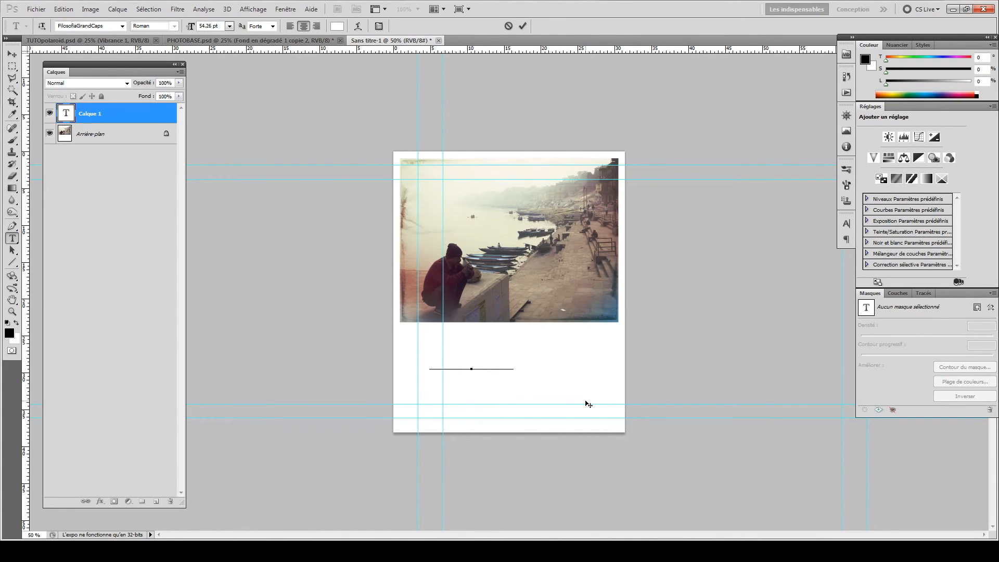
key("ctrl+Return")
left_click(335, 26)
left_click_drag(624, 280, 785, 374)
left_click(864, 218)
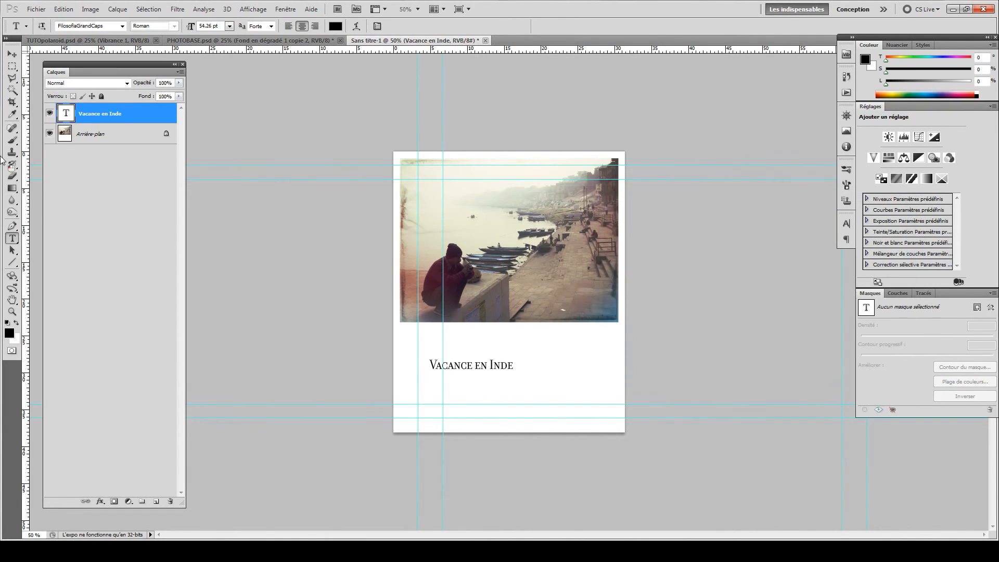
Enlarge the caption to about 114%, align it with the photo's right edge just below the picture and nudge it slightly upward
left_click(12, 54)
left_click(491, 367)
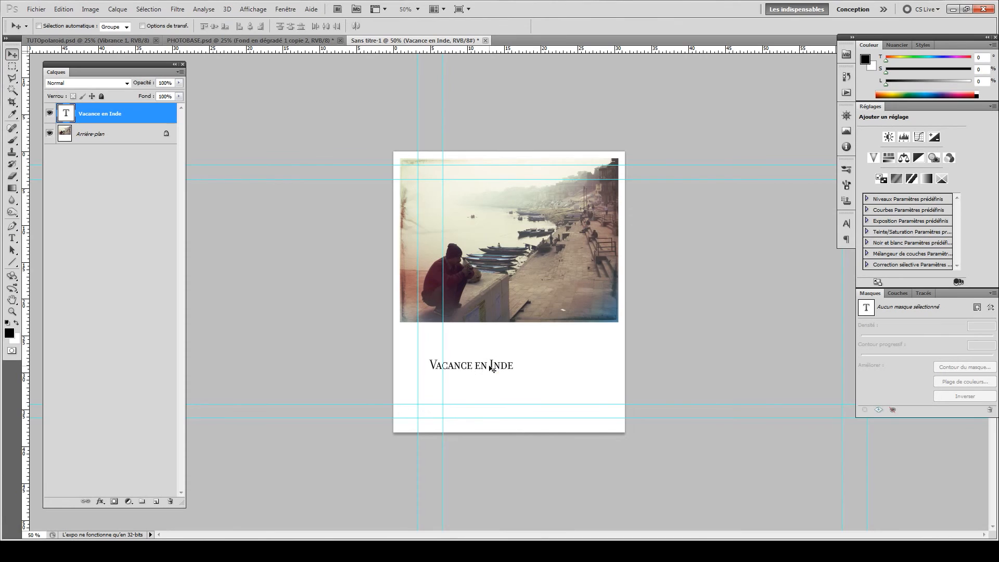
key("ctrl+t")
mouse_move(520, 373)
left_mouse_down()
mouse_move(576, 392)
mouse_move(525, 366)
left_mouse_up()
left_click_drag(513, 364, 598, 331)
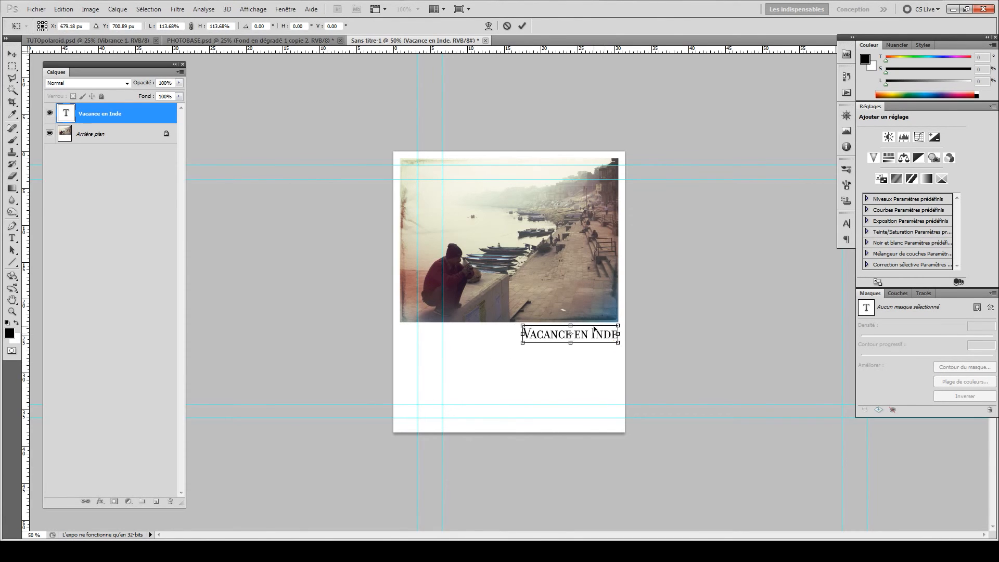
key("Return")
key("Up")
key("Up")
key("Up")
key("Up")
key("Up")
key("Up")
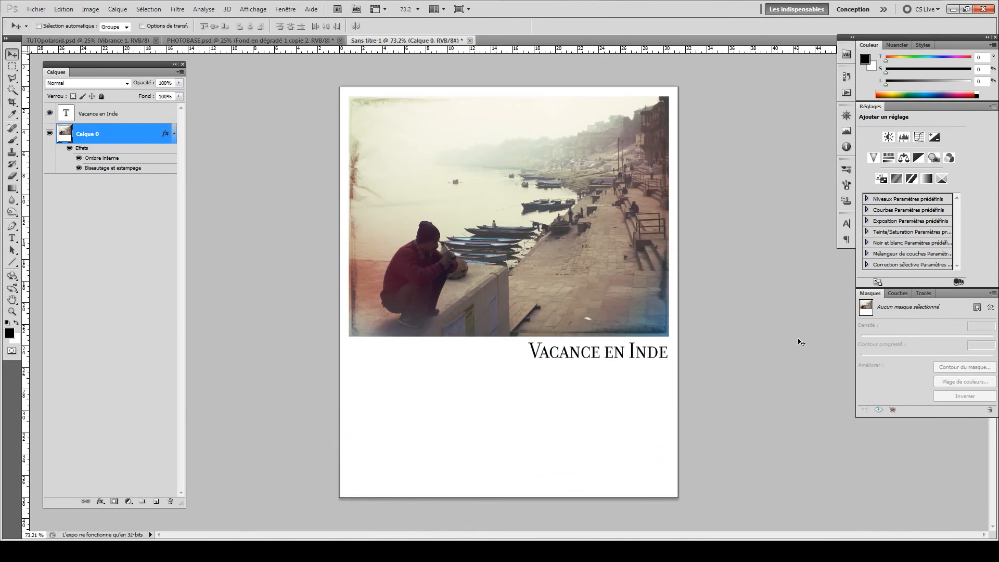